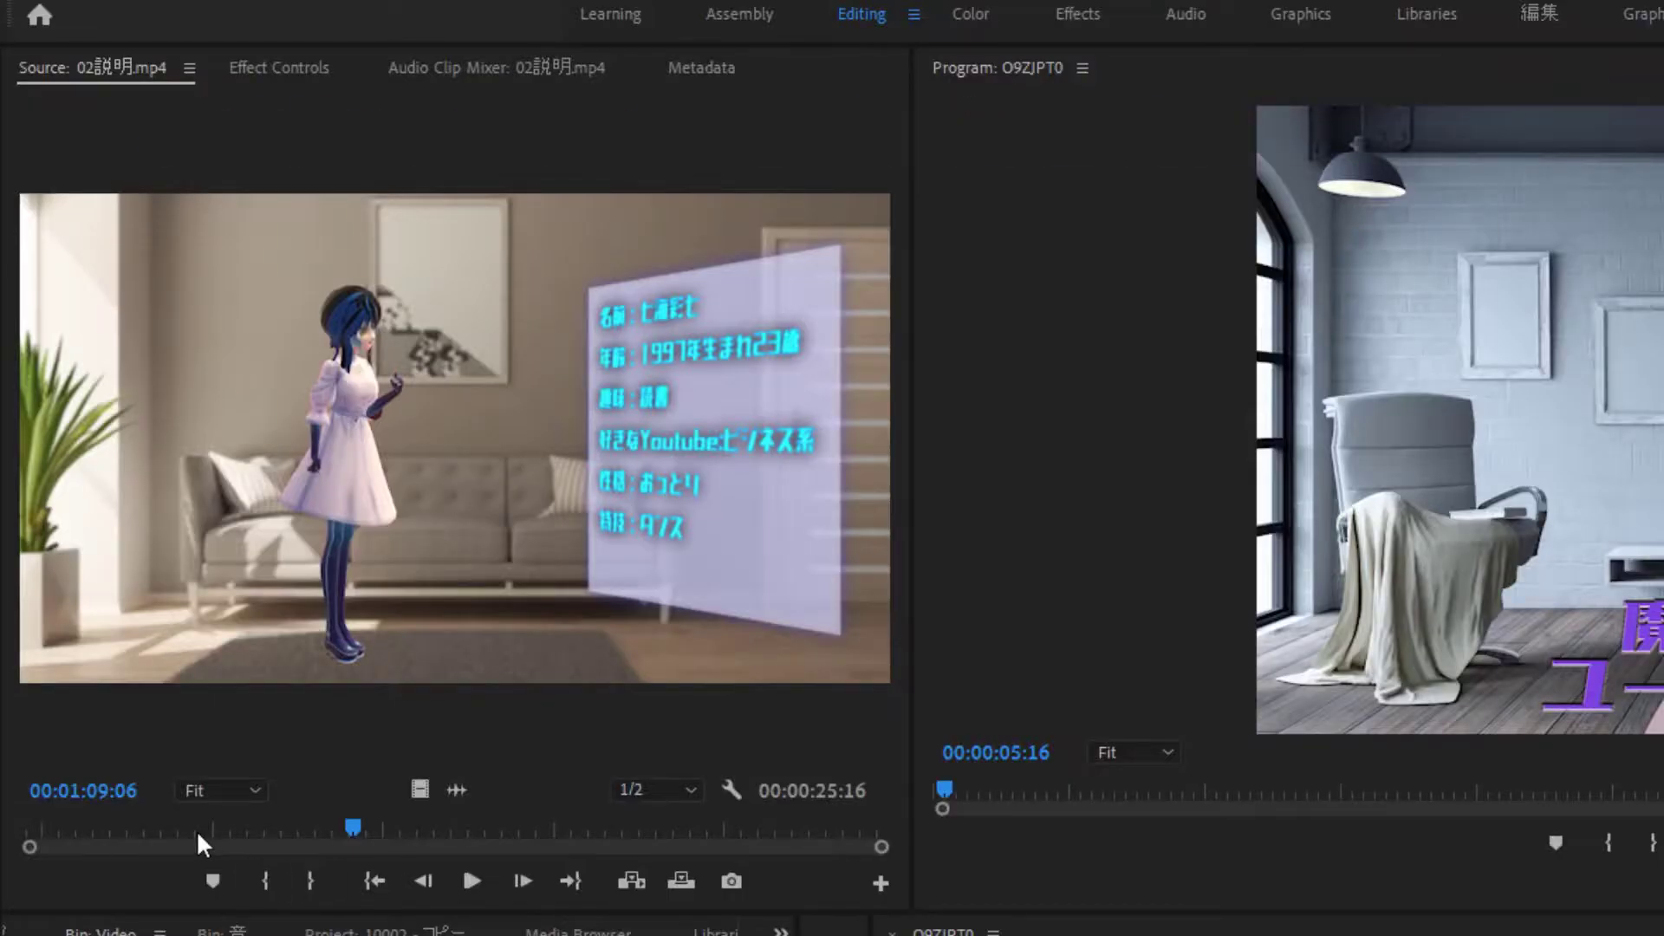
- Add four markers to the source clip 02説明.mp4 at about 00:01:04:25, 00:01:09:31, 00:01:14:35 and 00:01:19:21
left_click(196, 834)
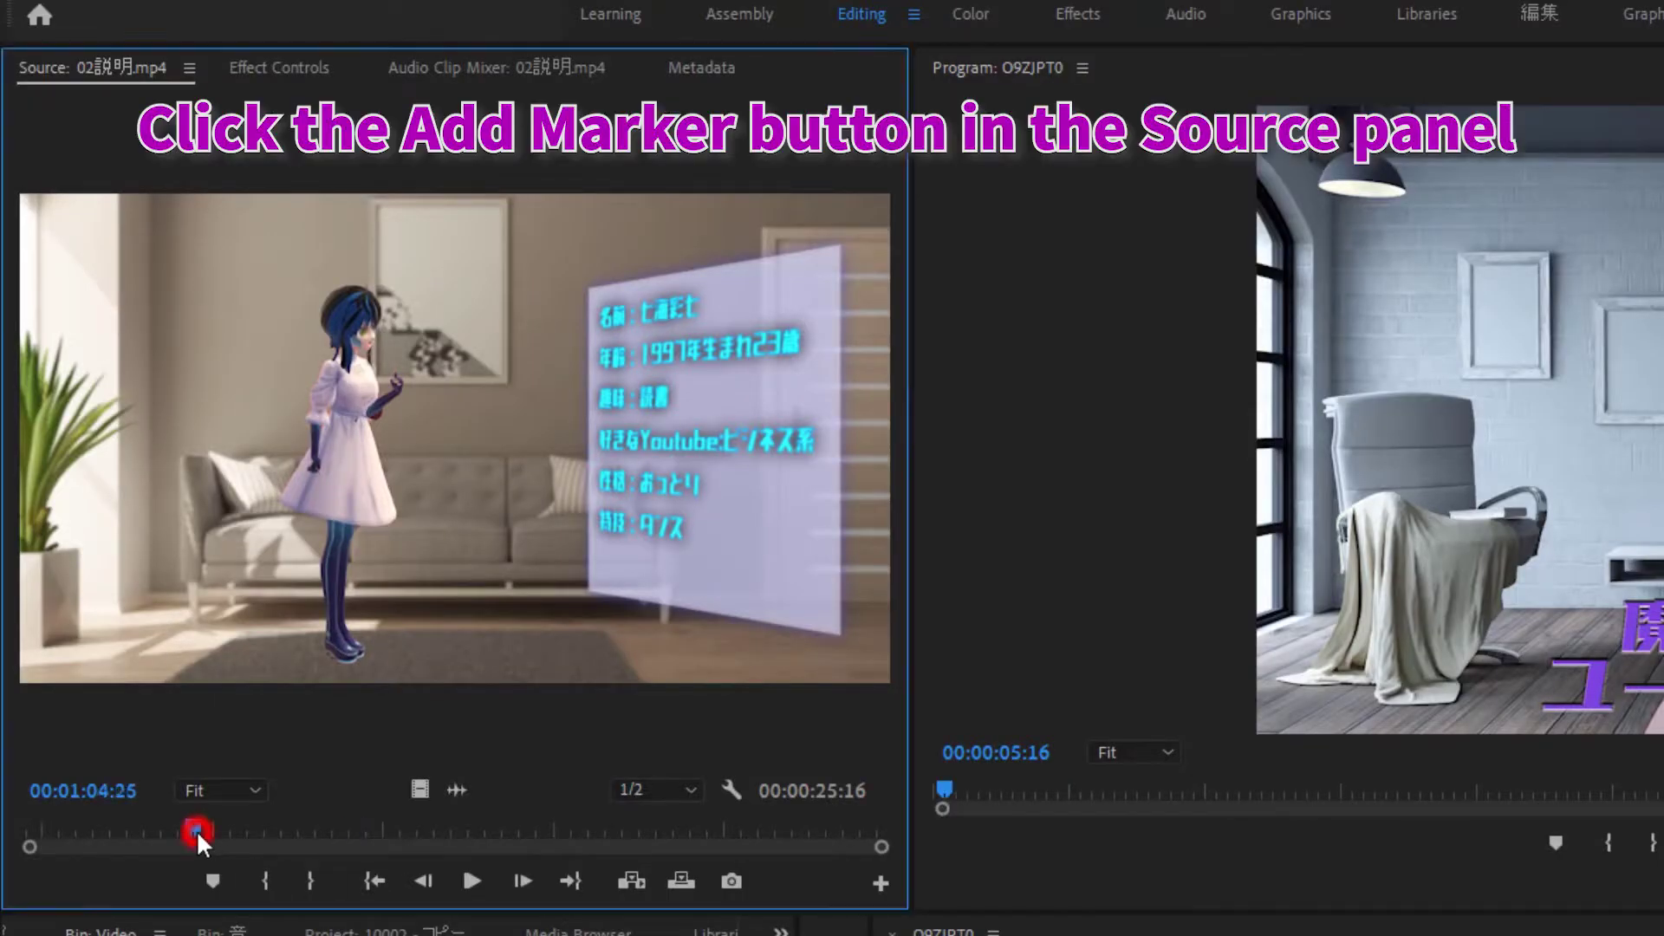
left_click(209, 885)
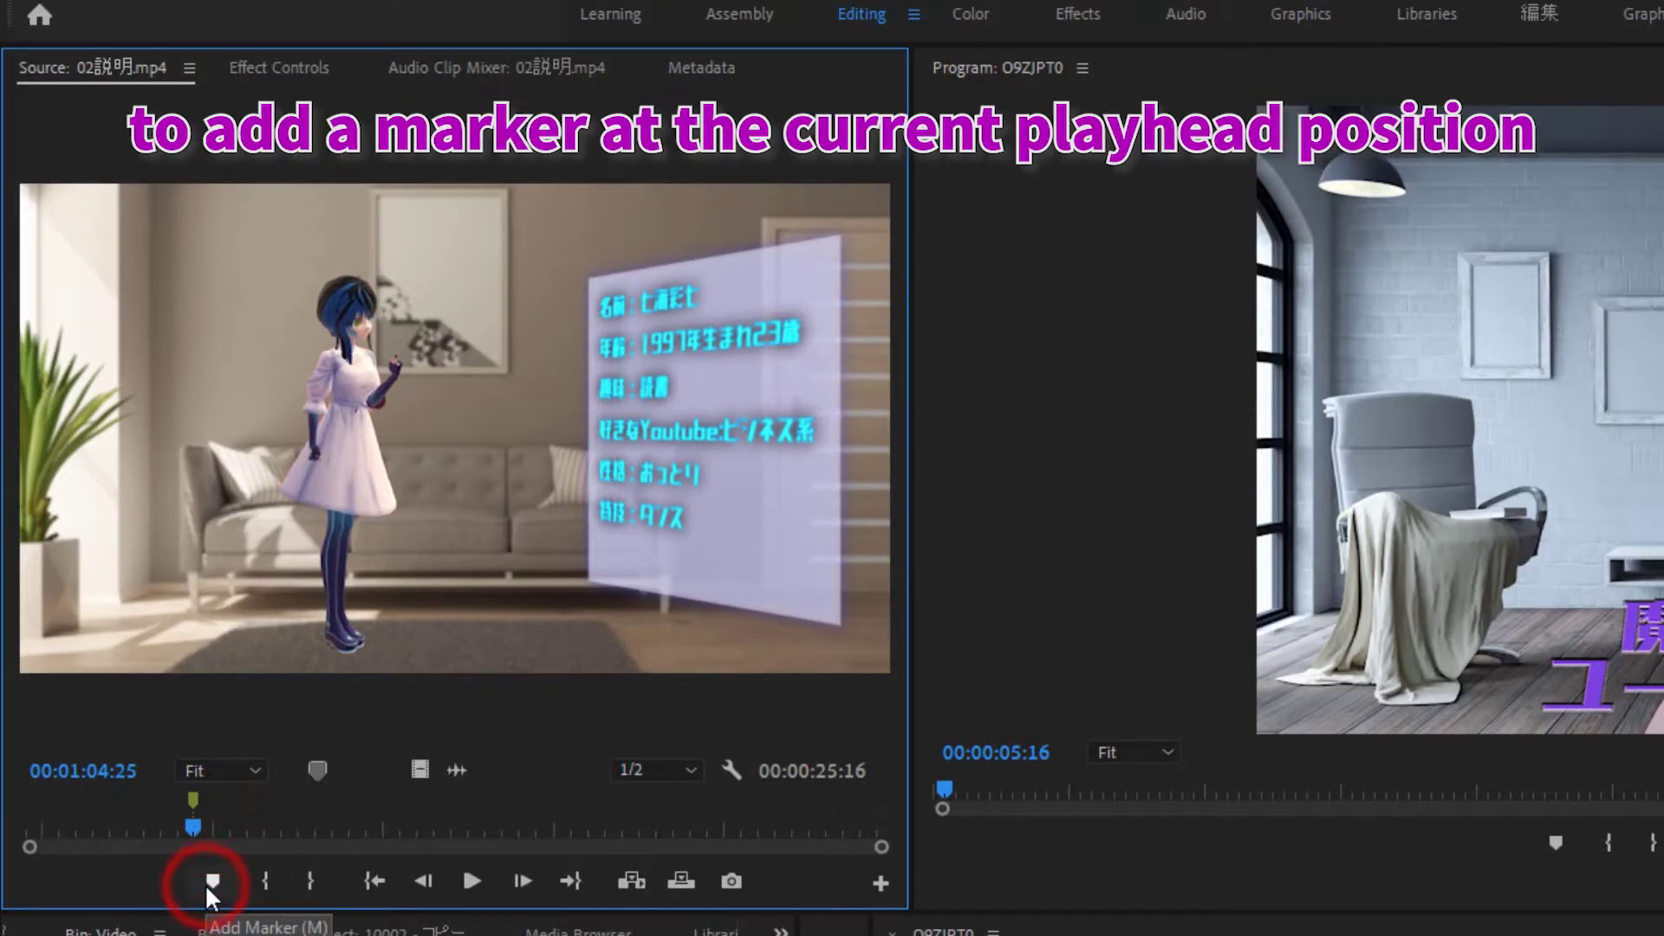
left_click(372, 833)
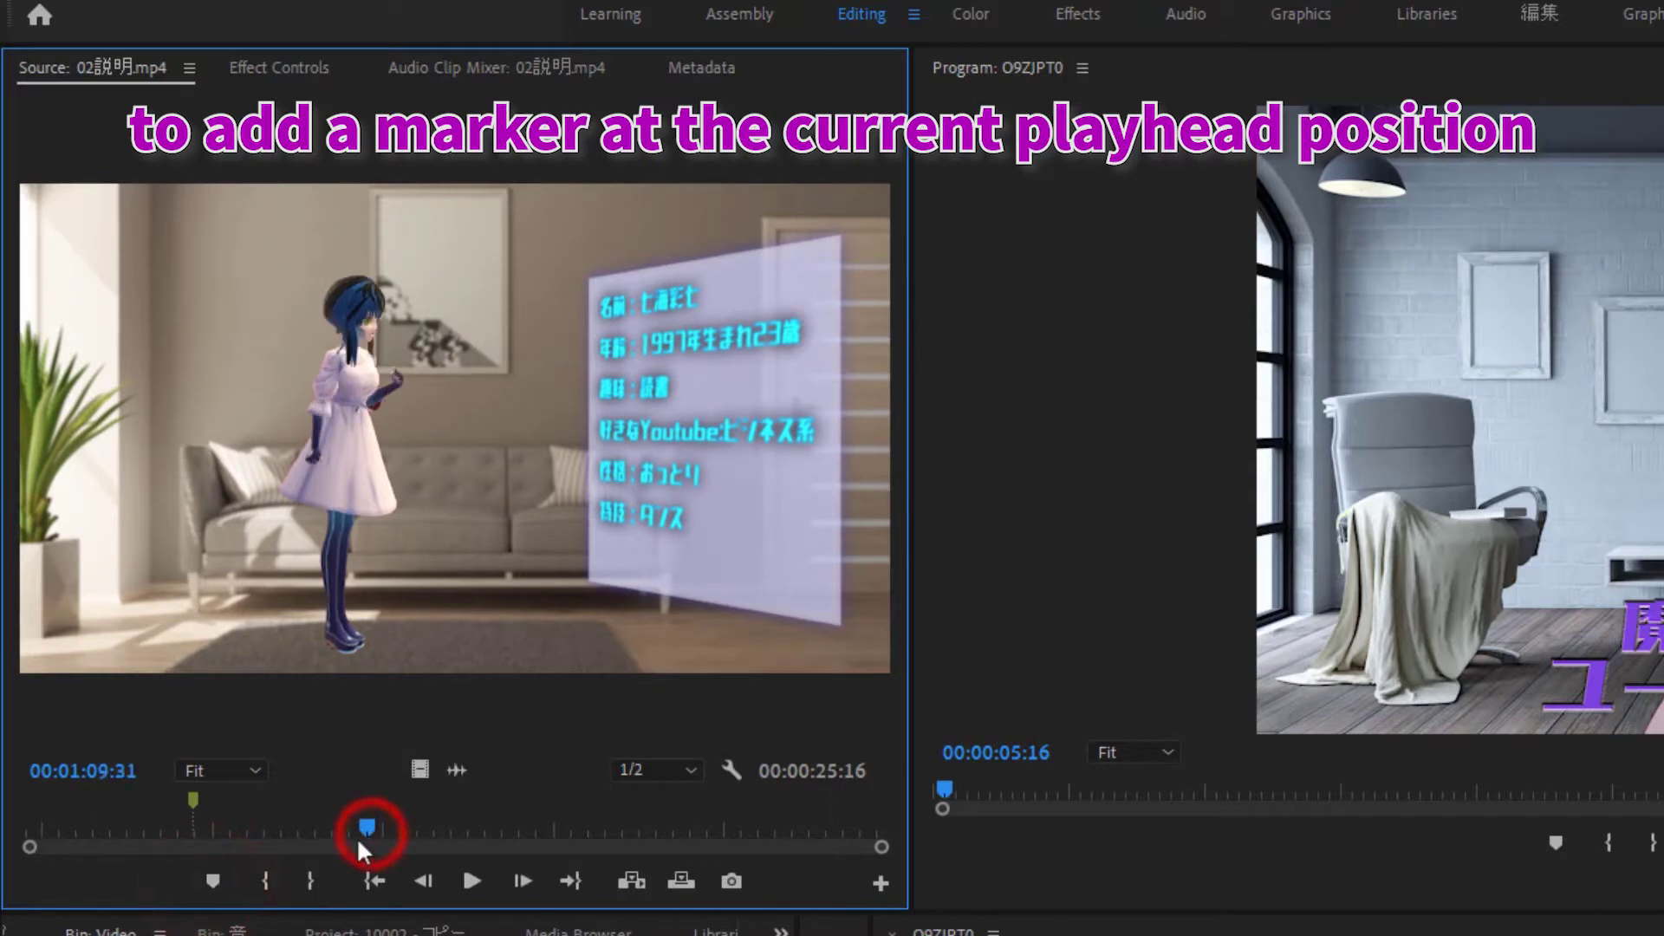
left_click(214, 883)
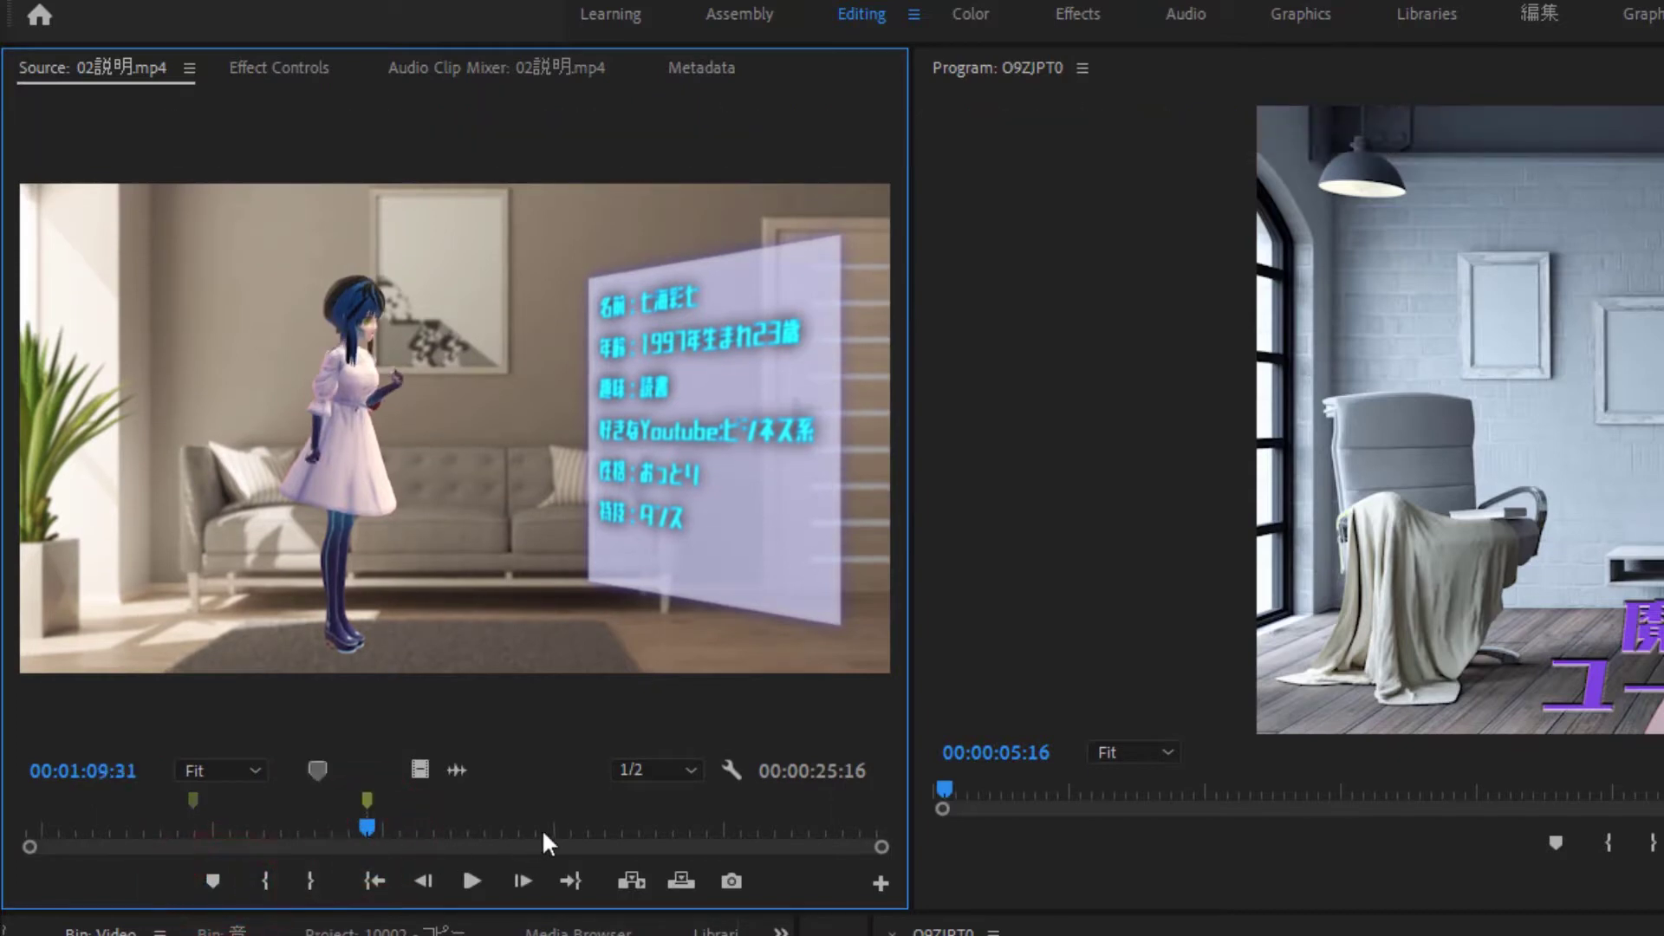
left_click(543, 832)
left_click(229, 891)
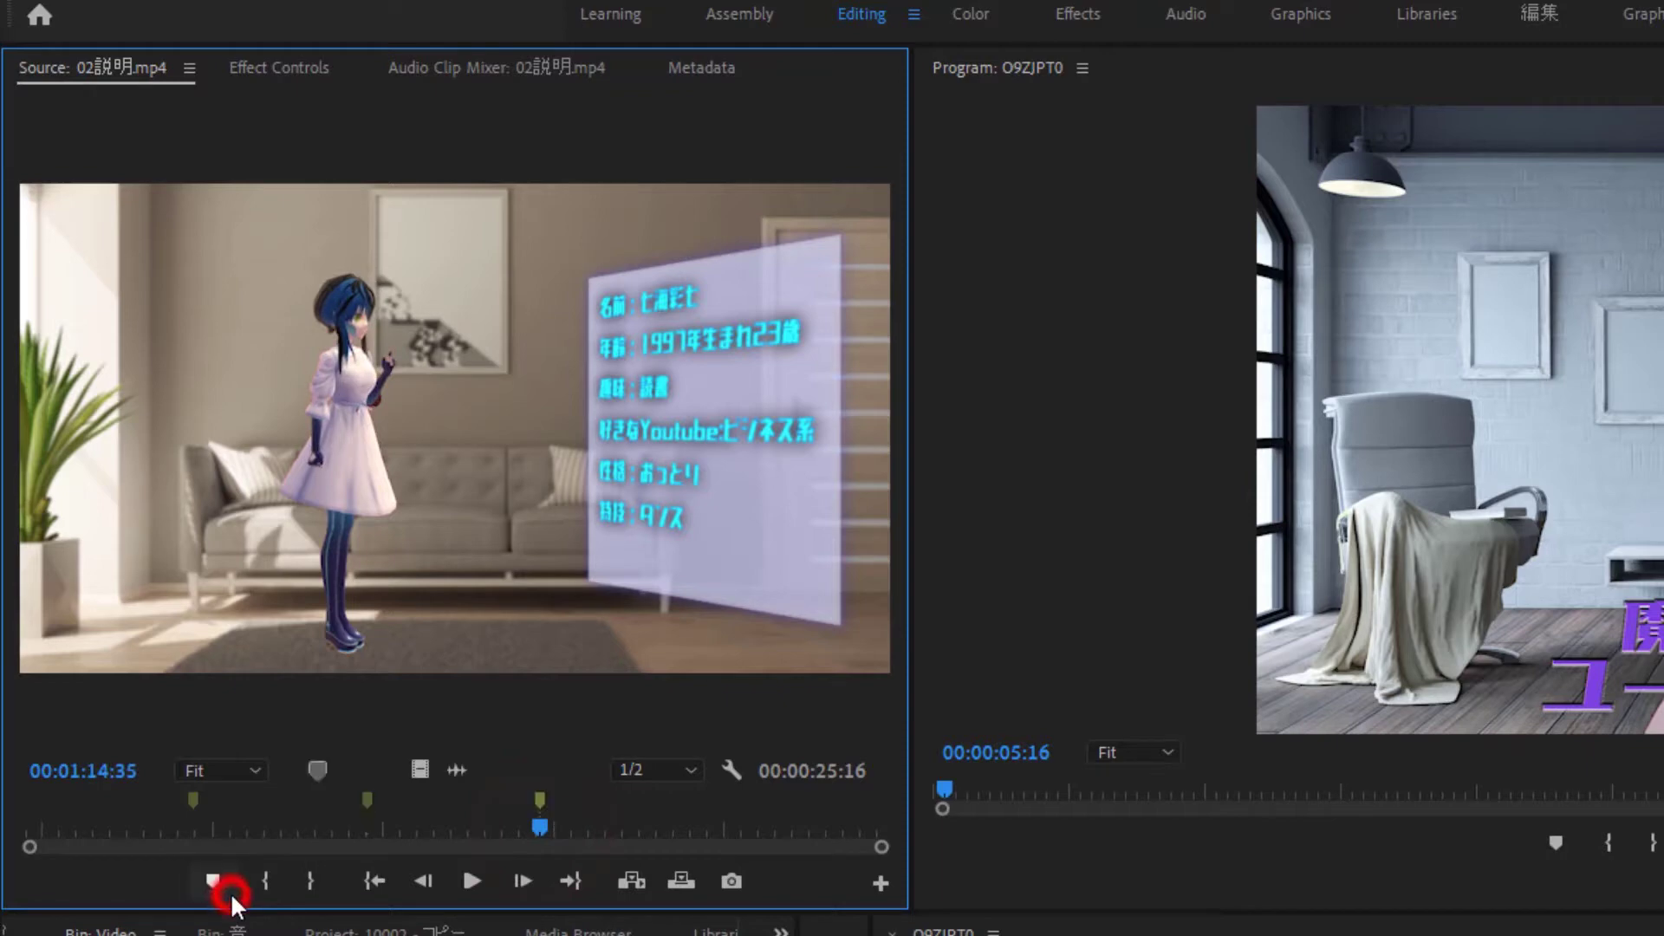
left_click(704, 834)
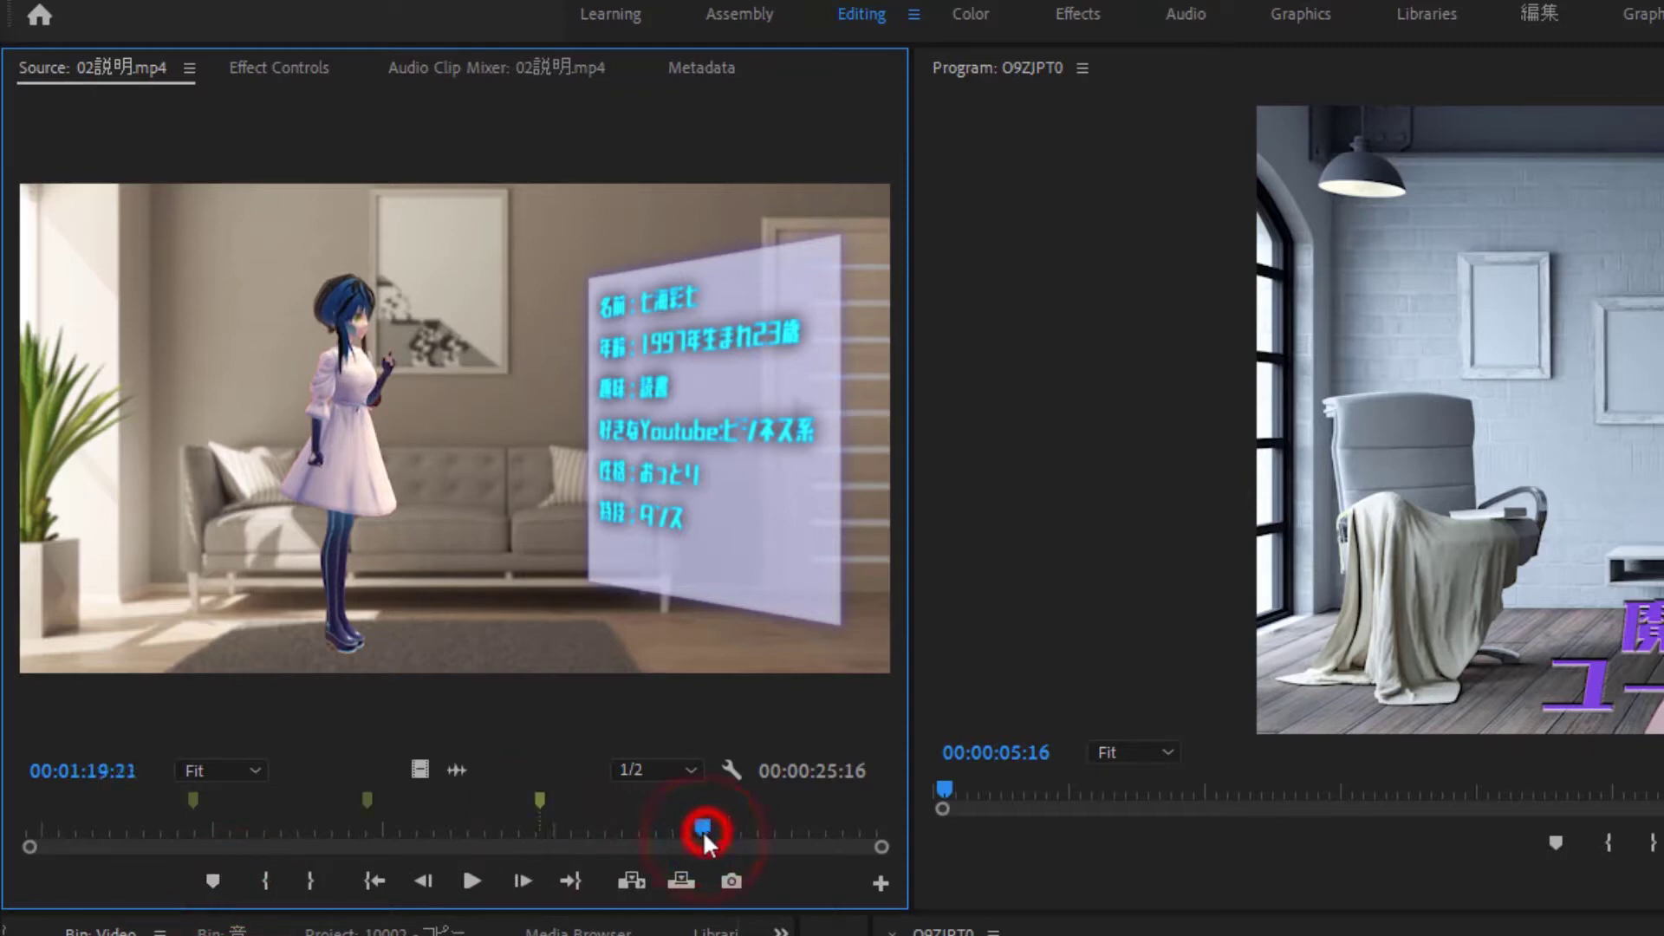
left_click(212, 881)
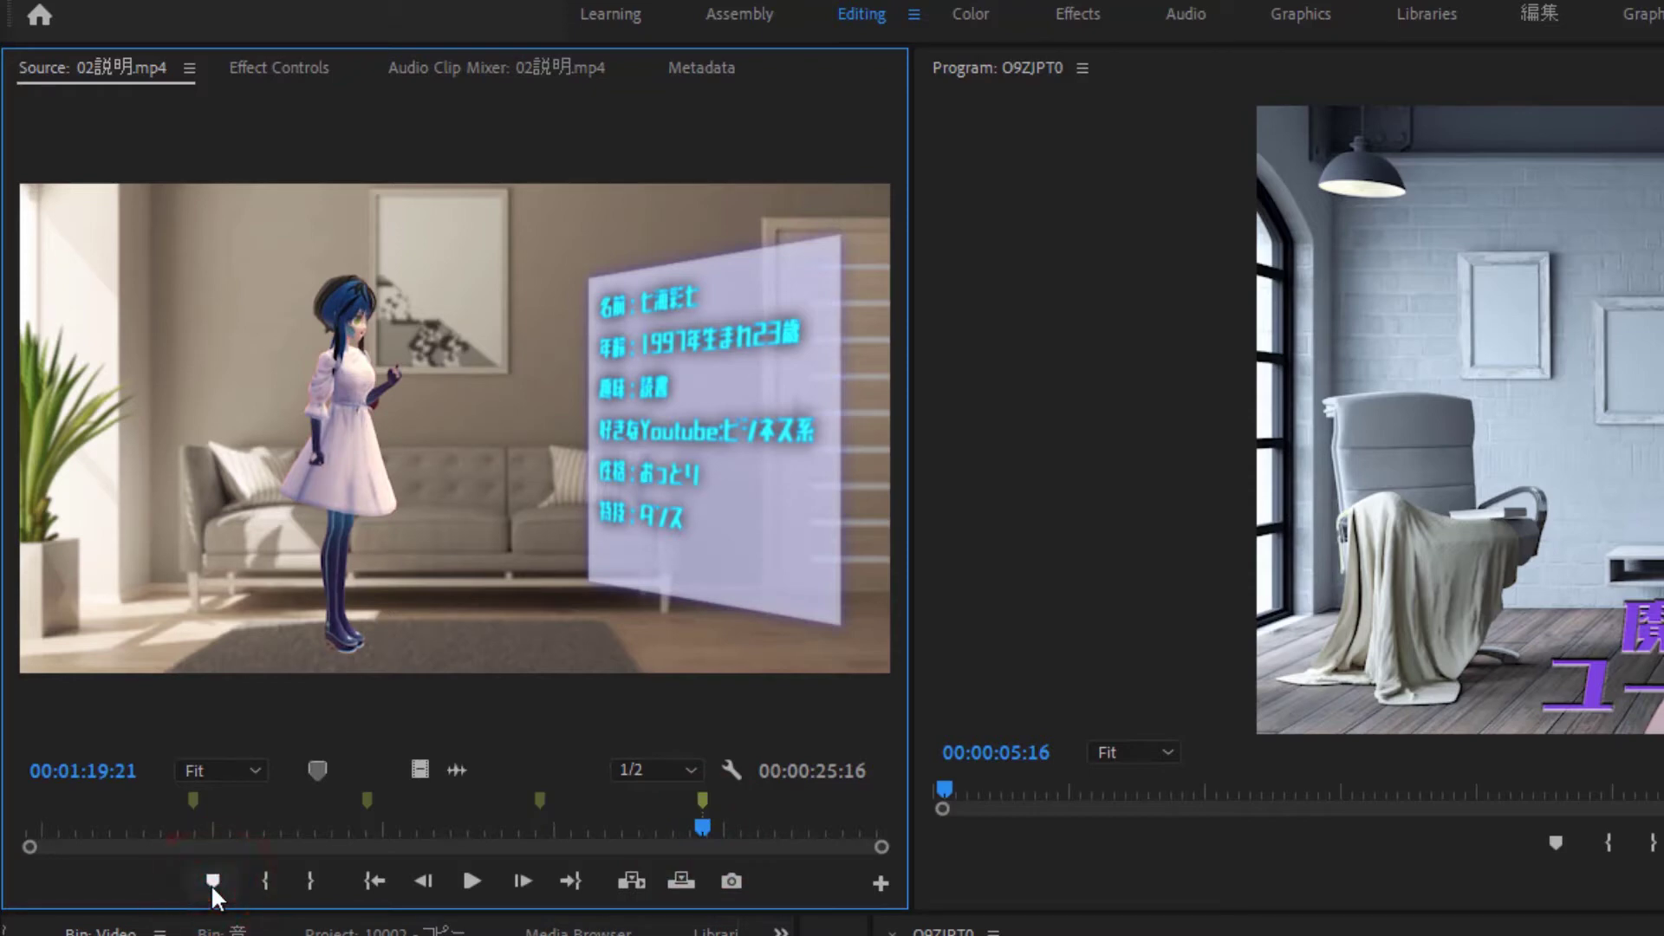
- Move the source clip's playhead from its last marker to the previous marker and return it to the following one
right_click(703, 799)
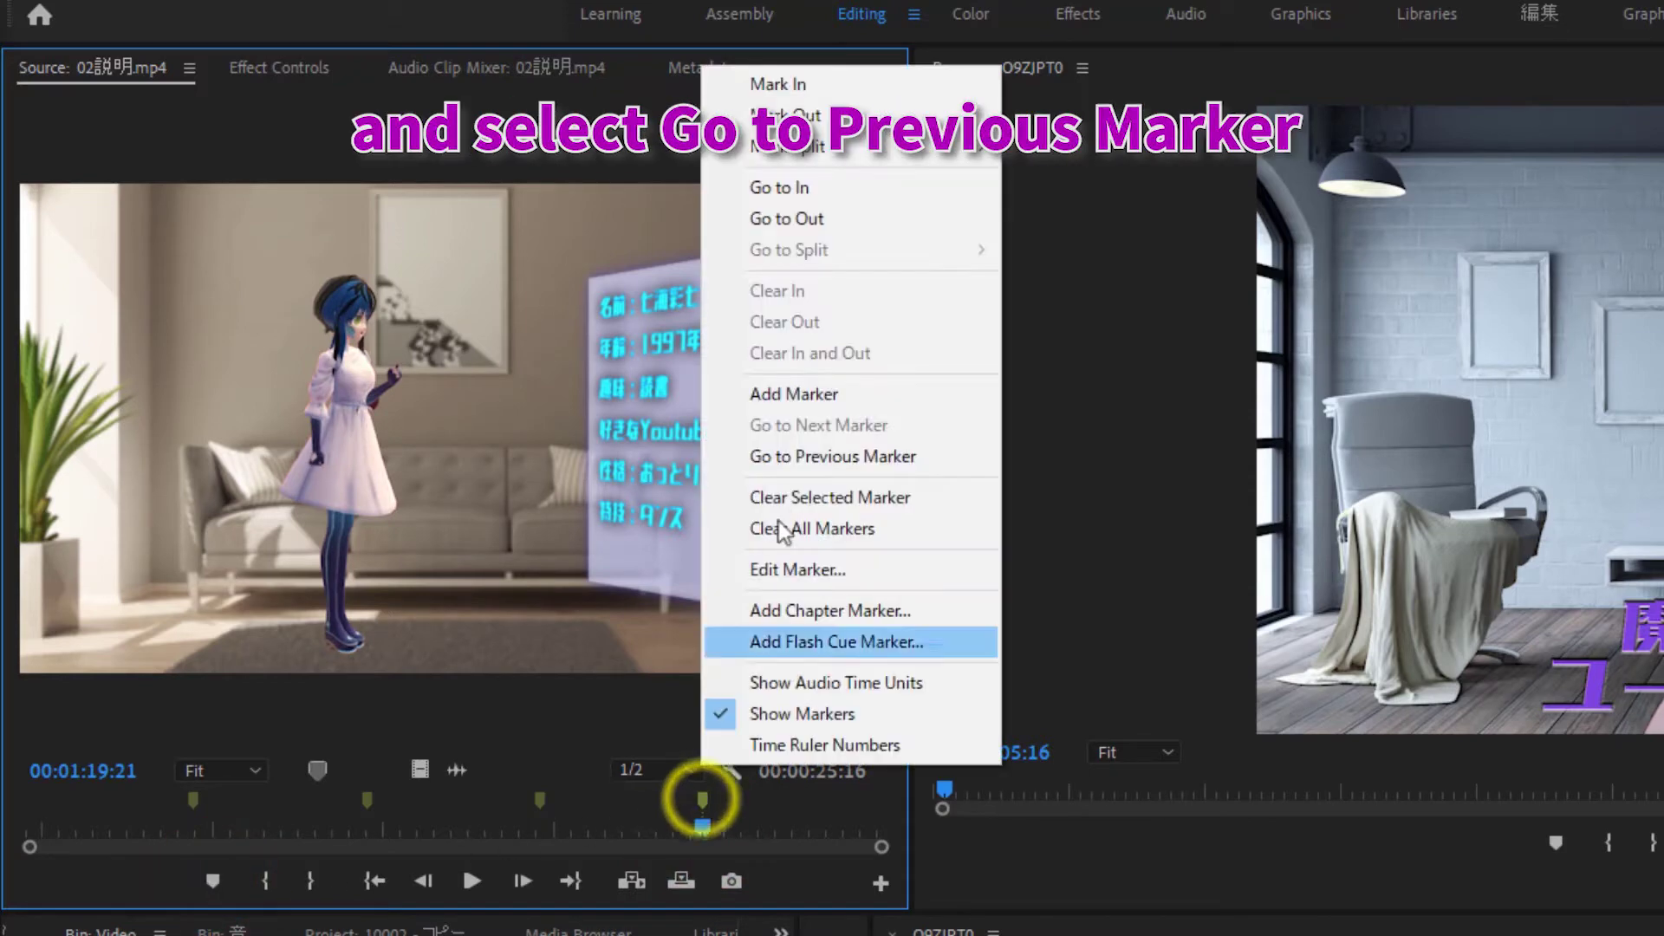
left_click(804, 459)
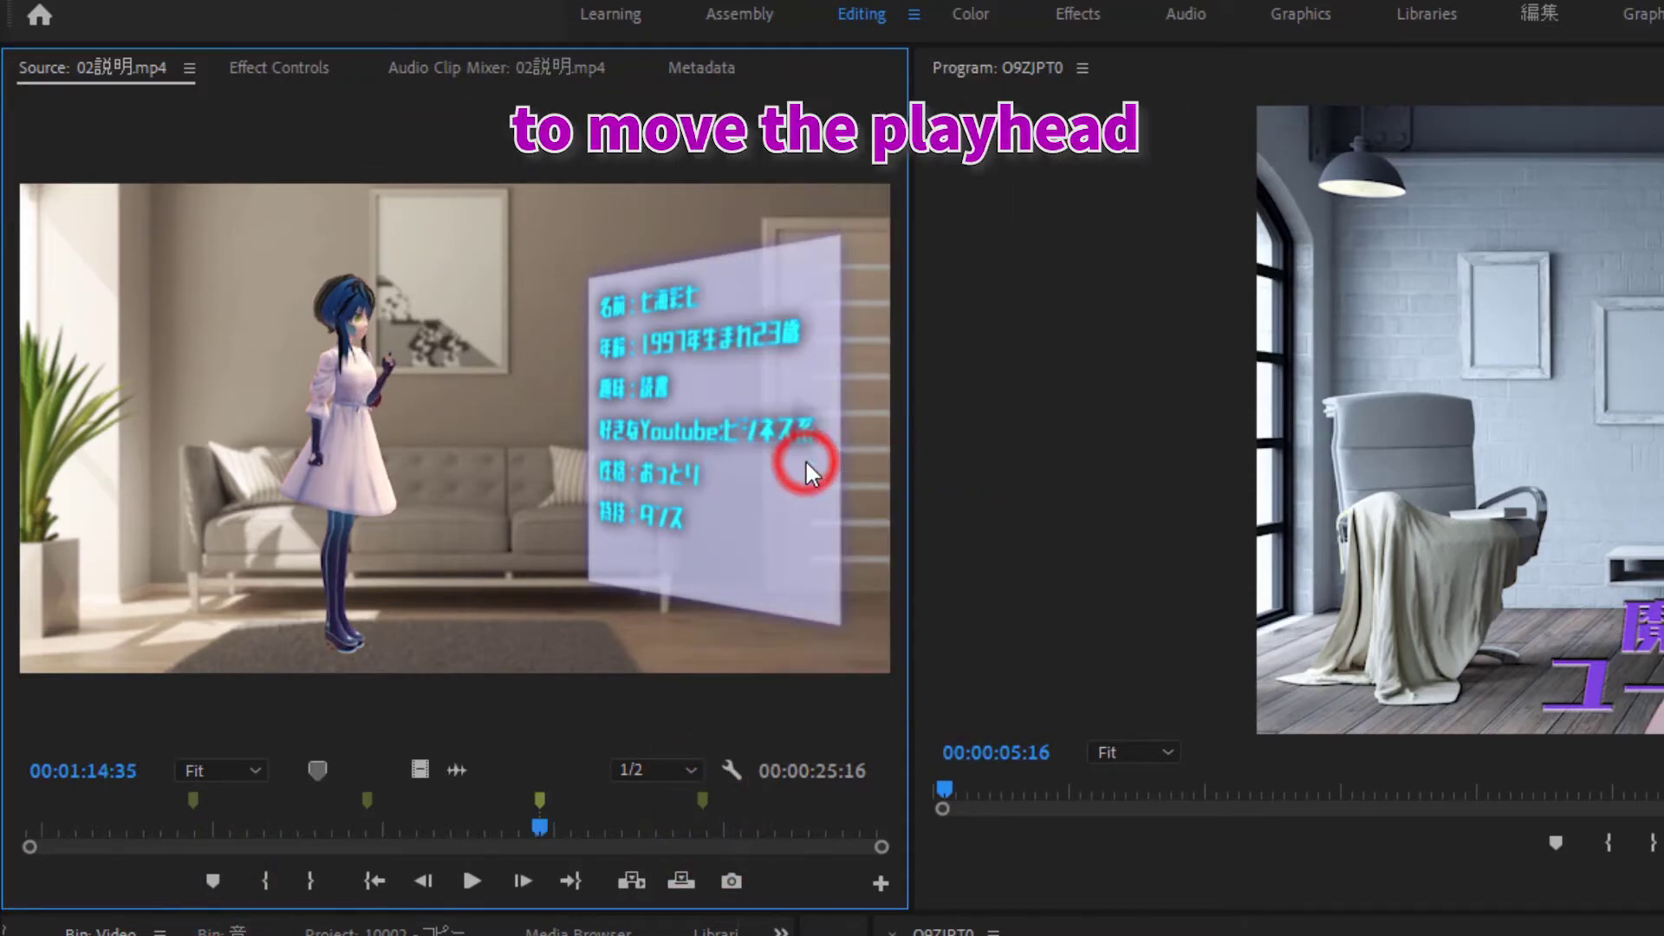
right_click(541, 794)
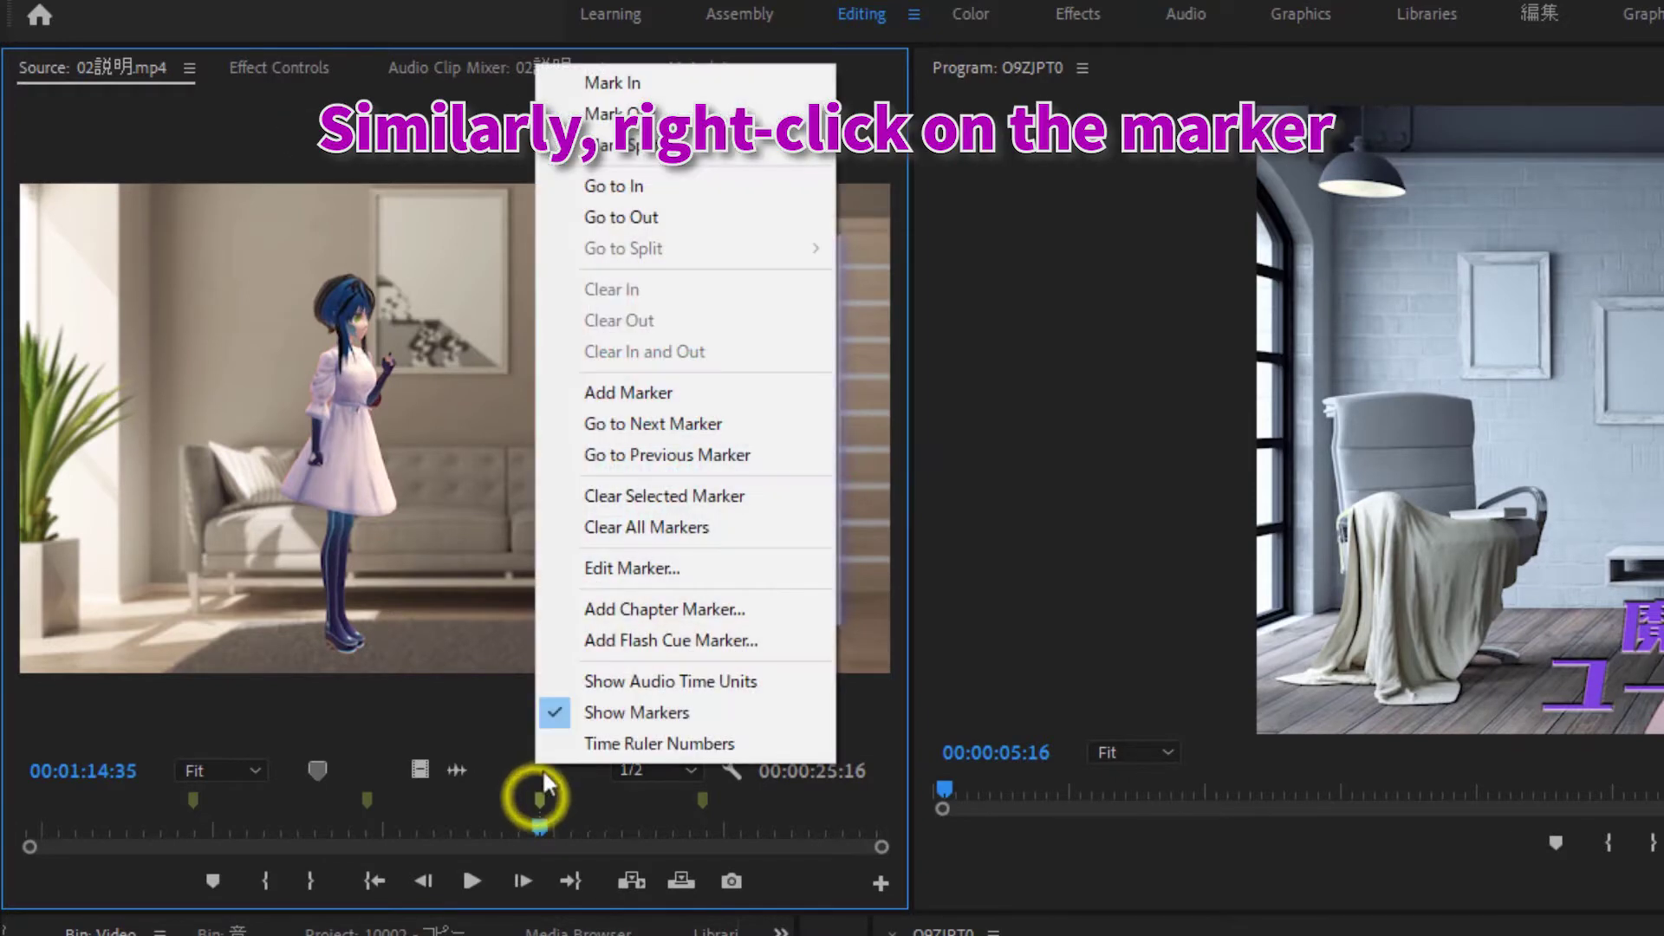
left_click(638, 436)
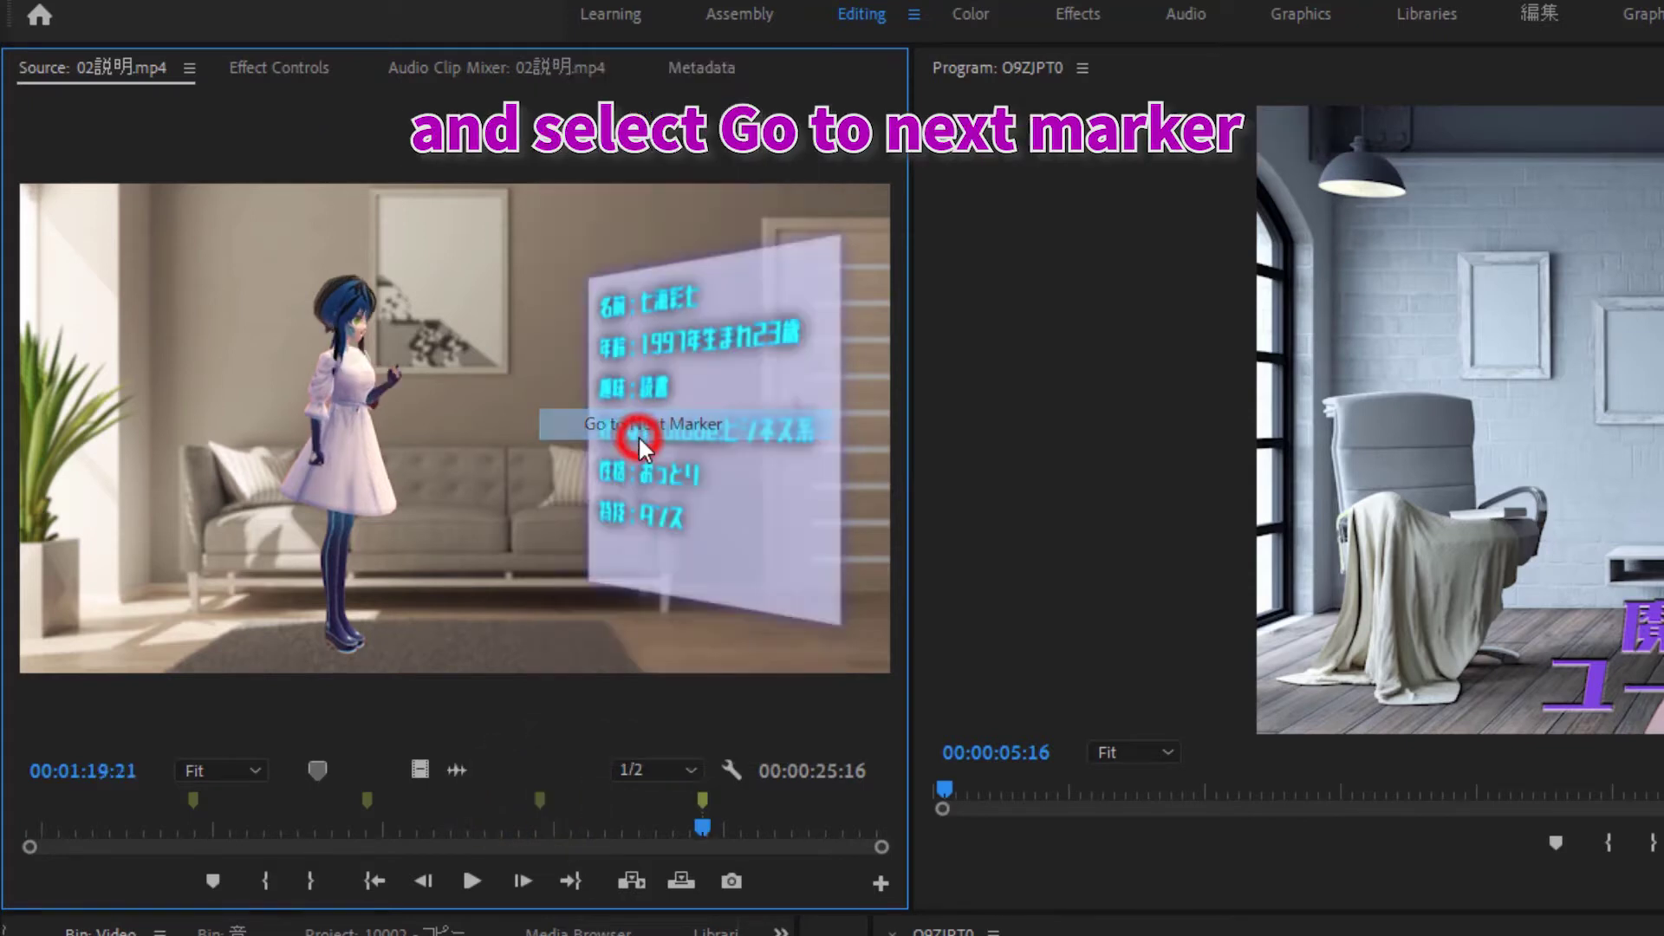
- Clear the source clip's last marker at 00:01:19:21, and clear all of its remaining markers
right_click(708, 801)
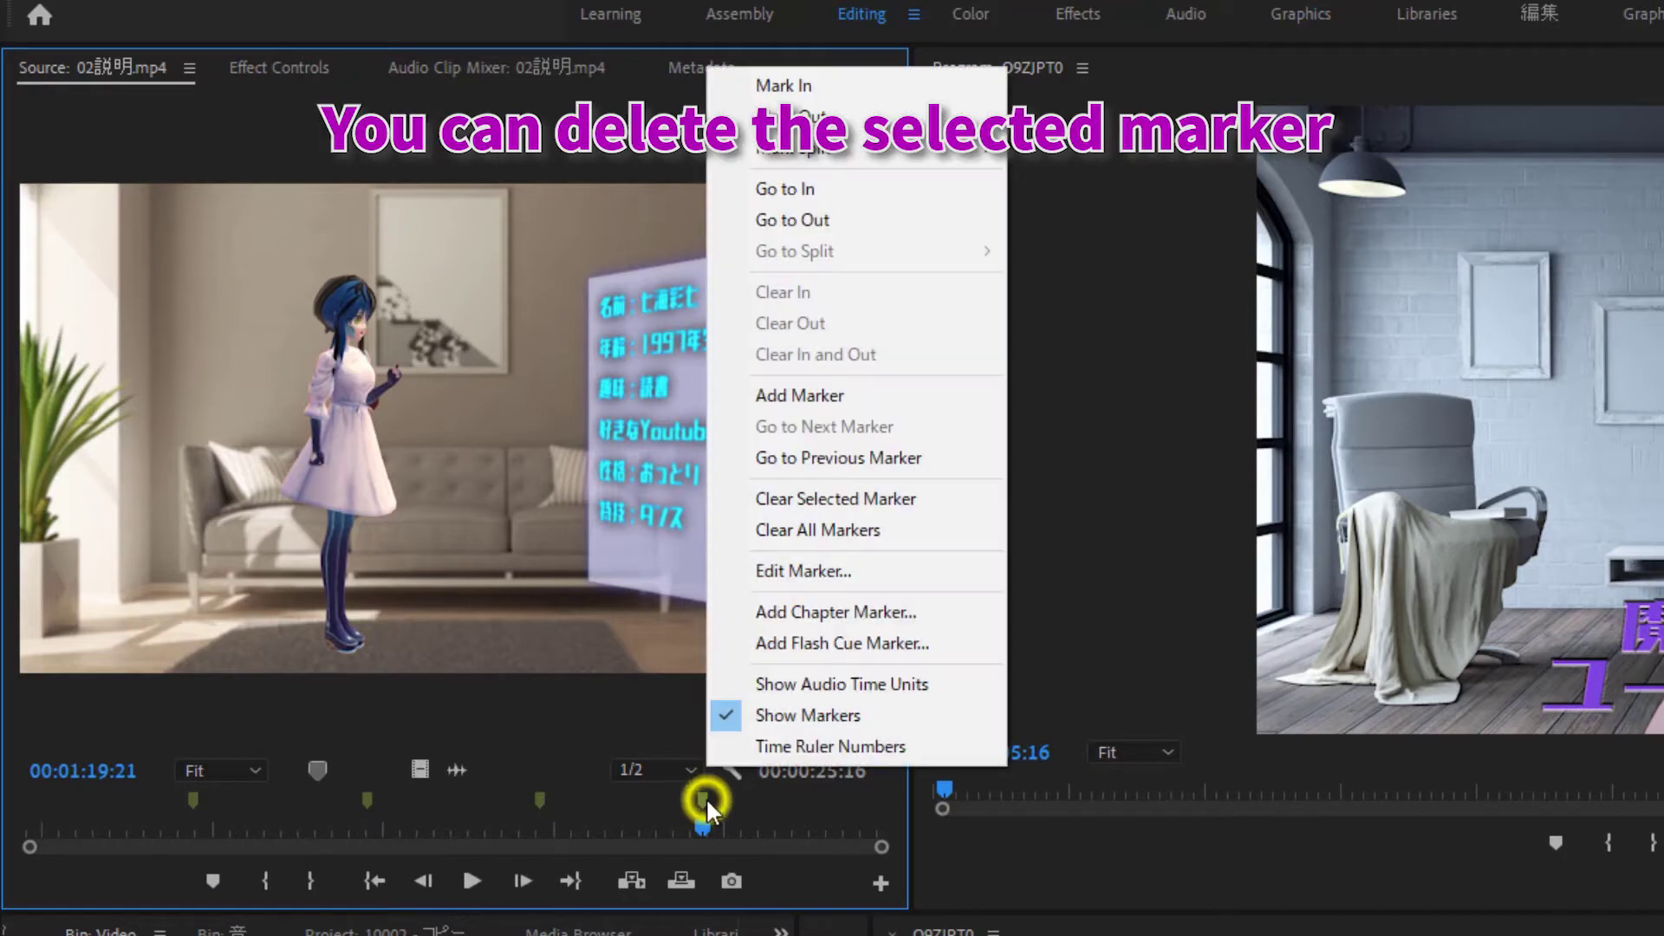
left_click(806, 502)
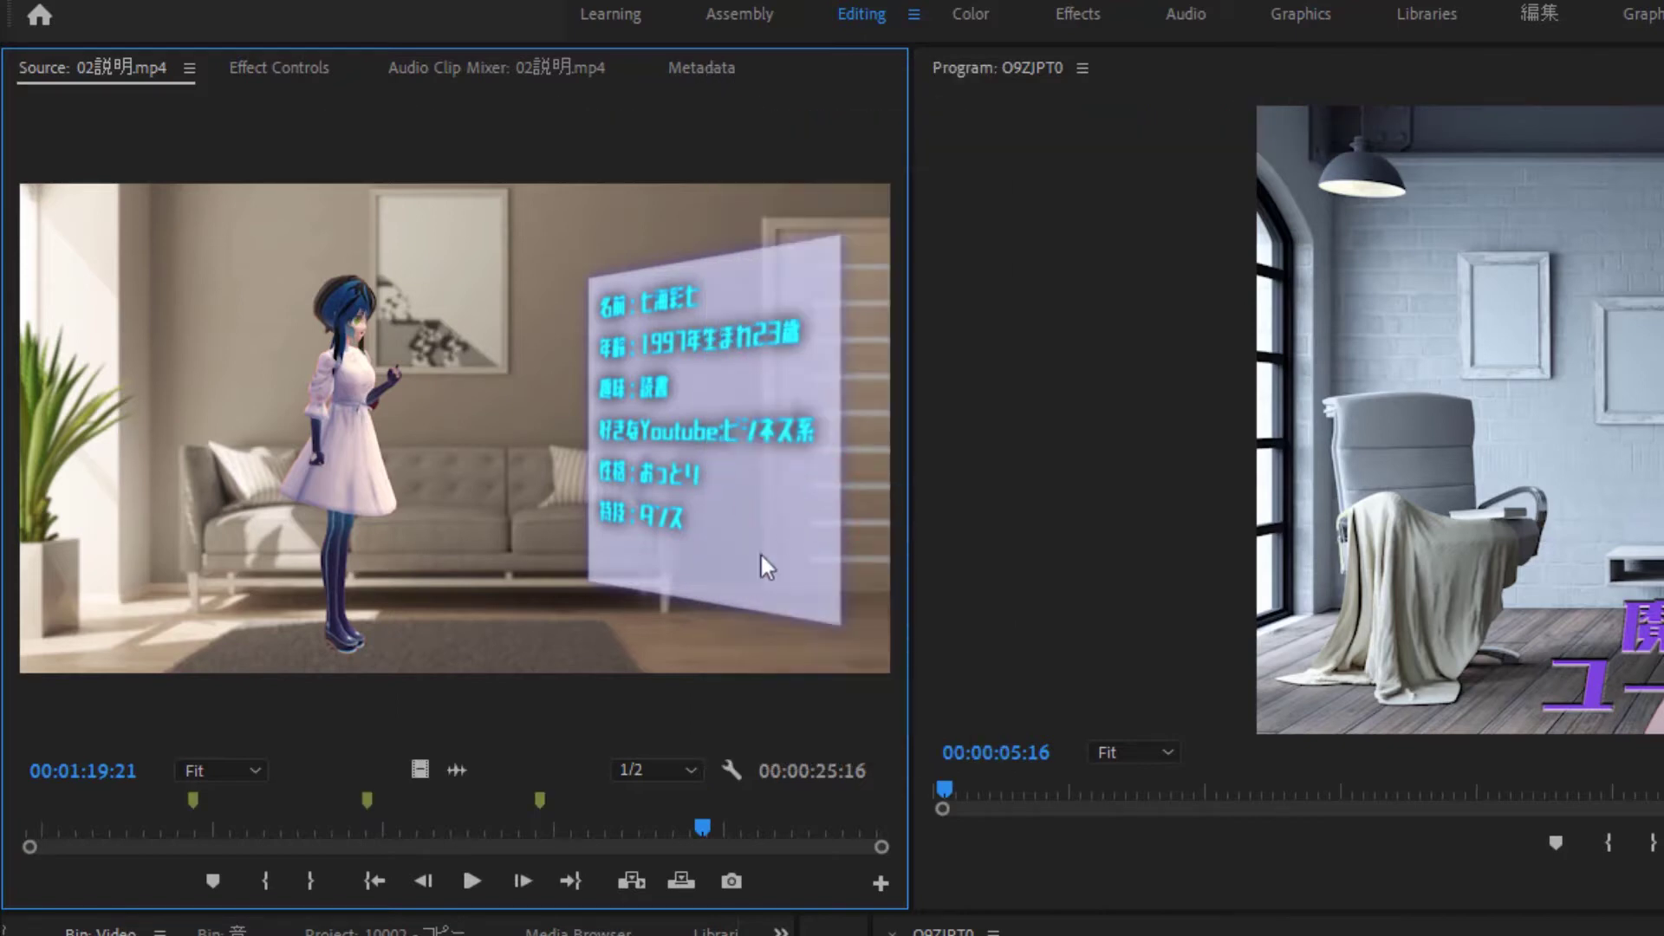
left_click(539, 797)
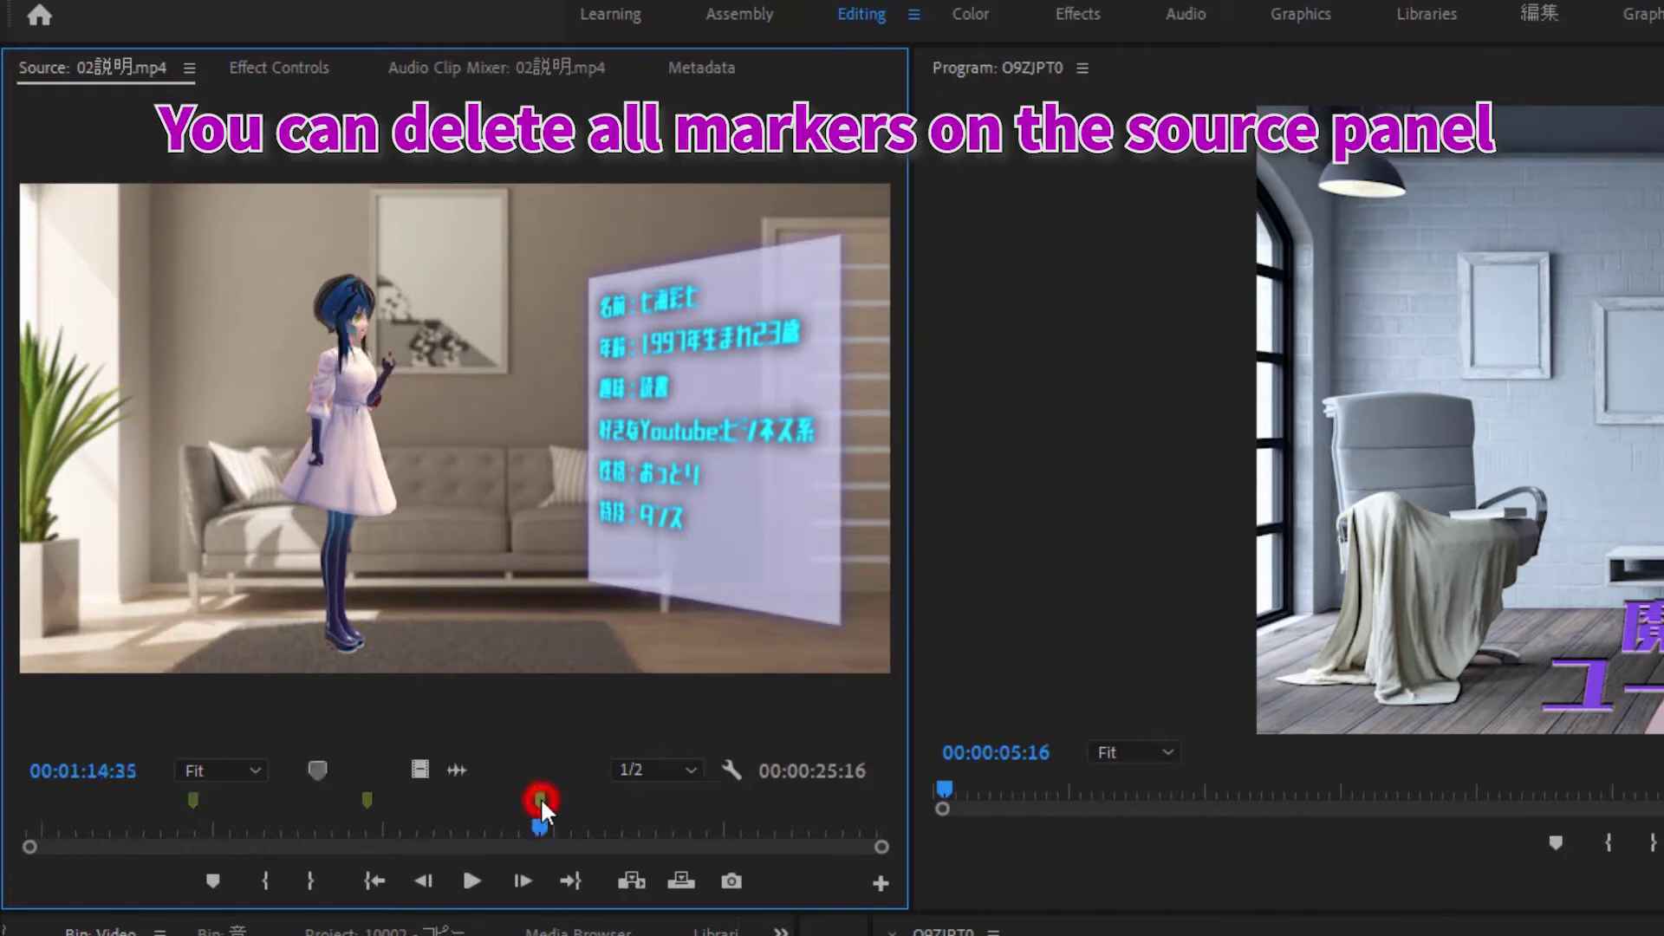
right_click(539, 797)
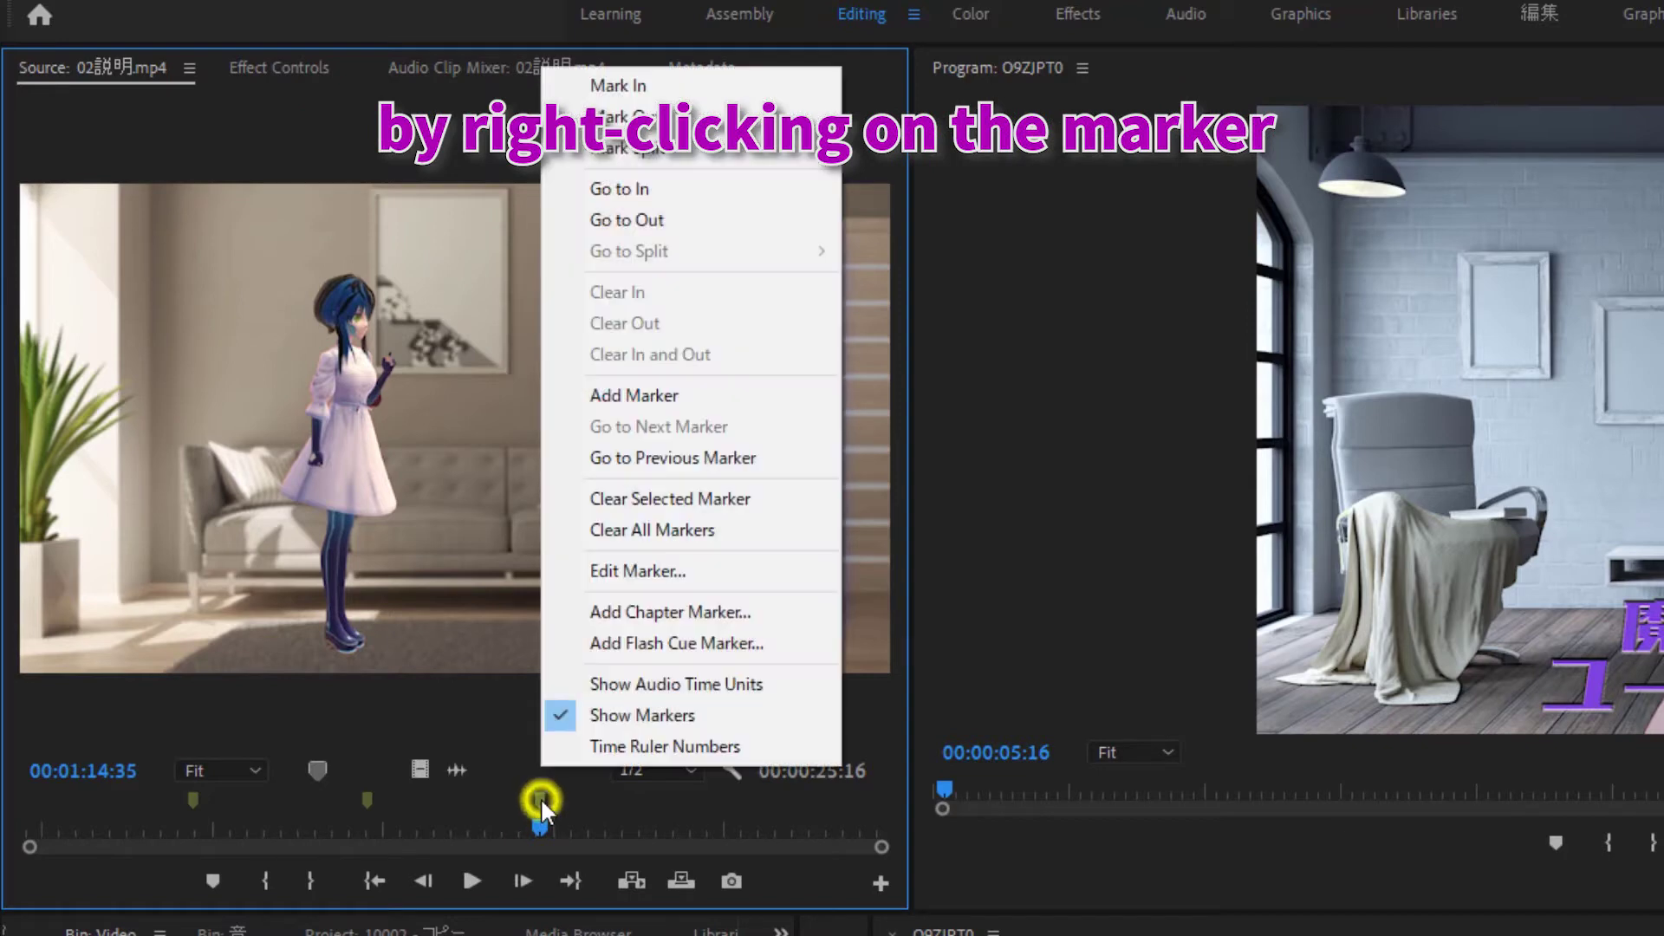
left_click(654, 527)
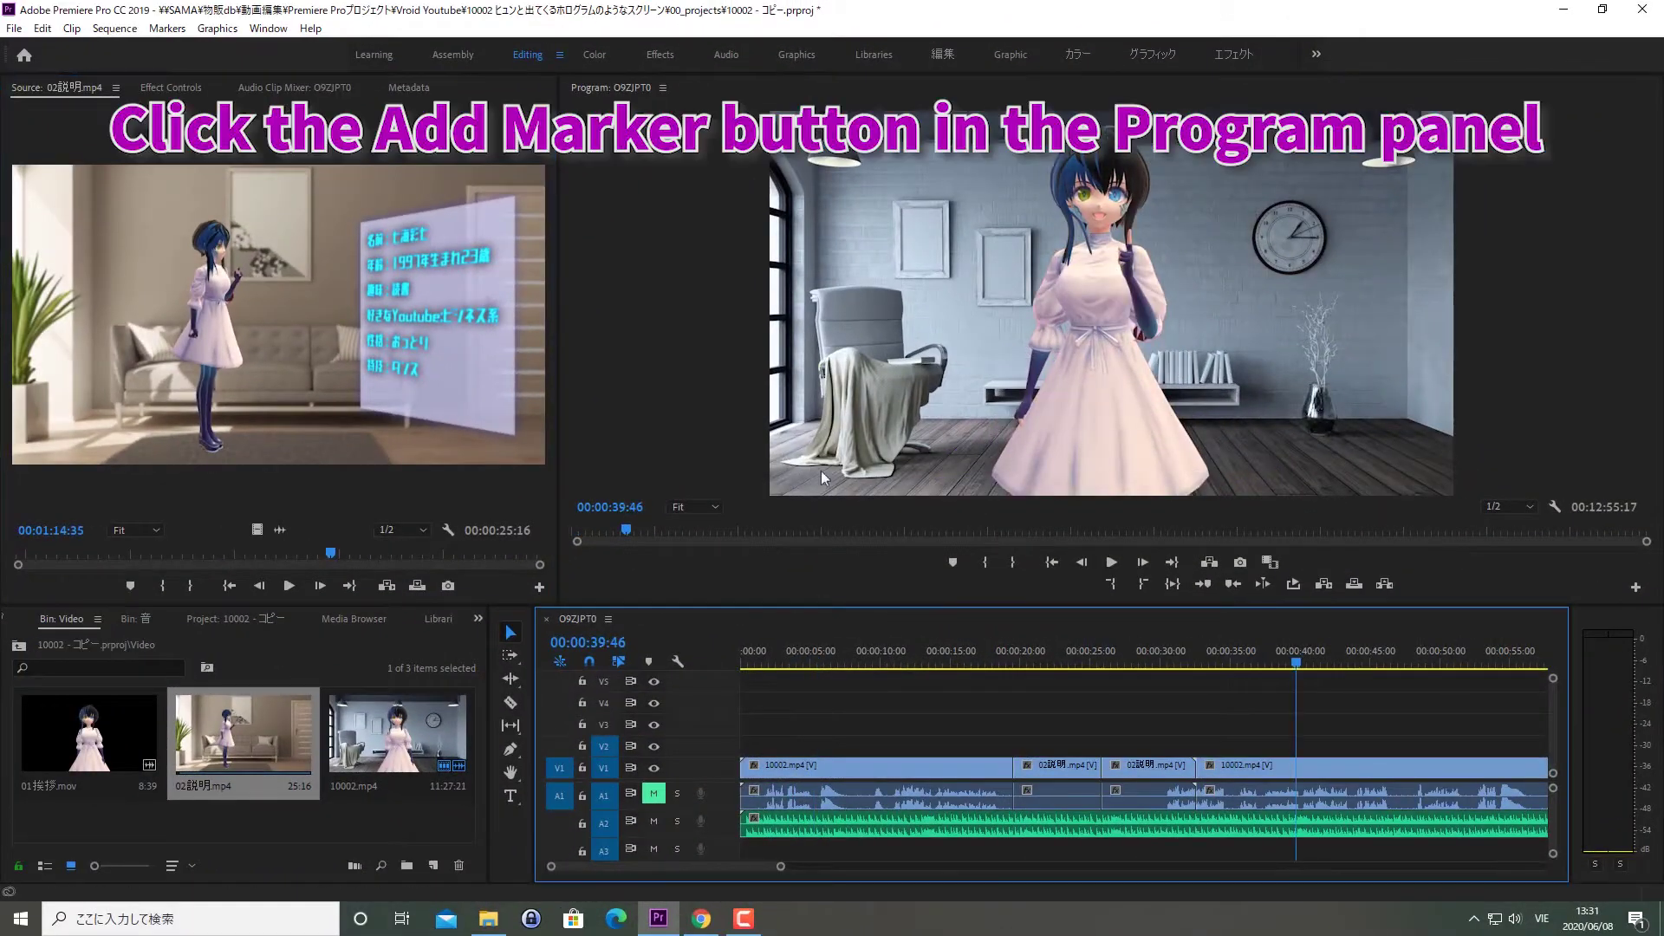
- Add four markers to the sequence at about 00:00:11:54, 00:00:20:34, 00:00:30:40 and 00:00:41:41
left_click_drag(1298, 667, 955, 732)
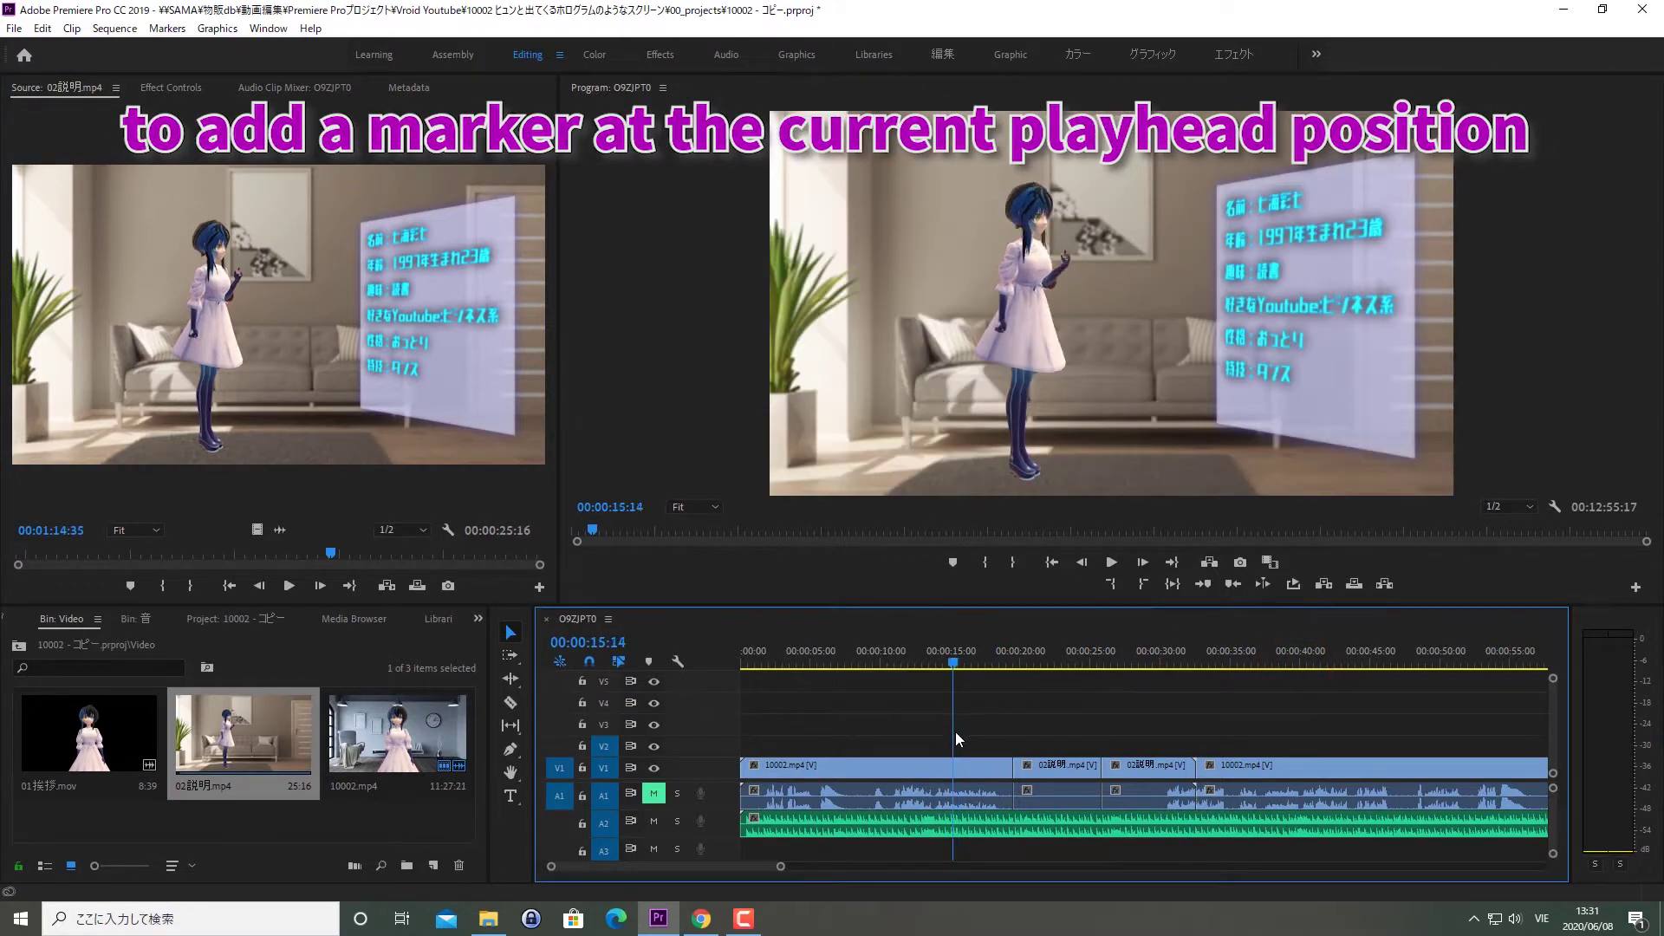
left_click(951, 565)
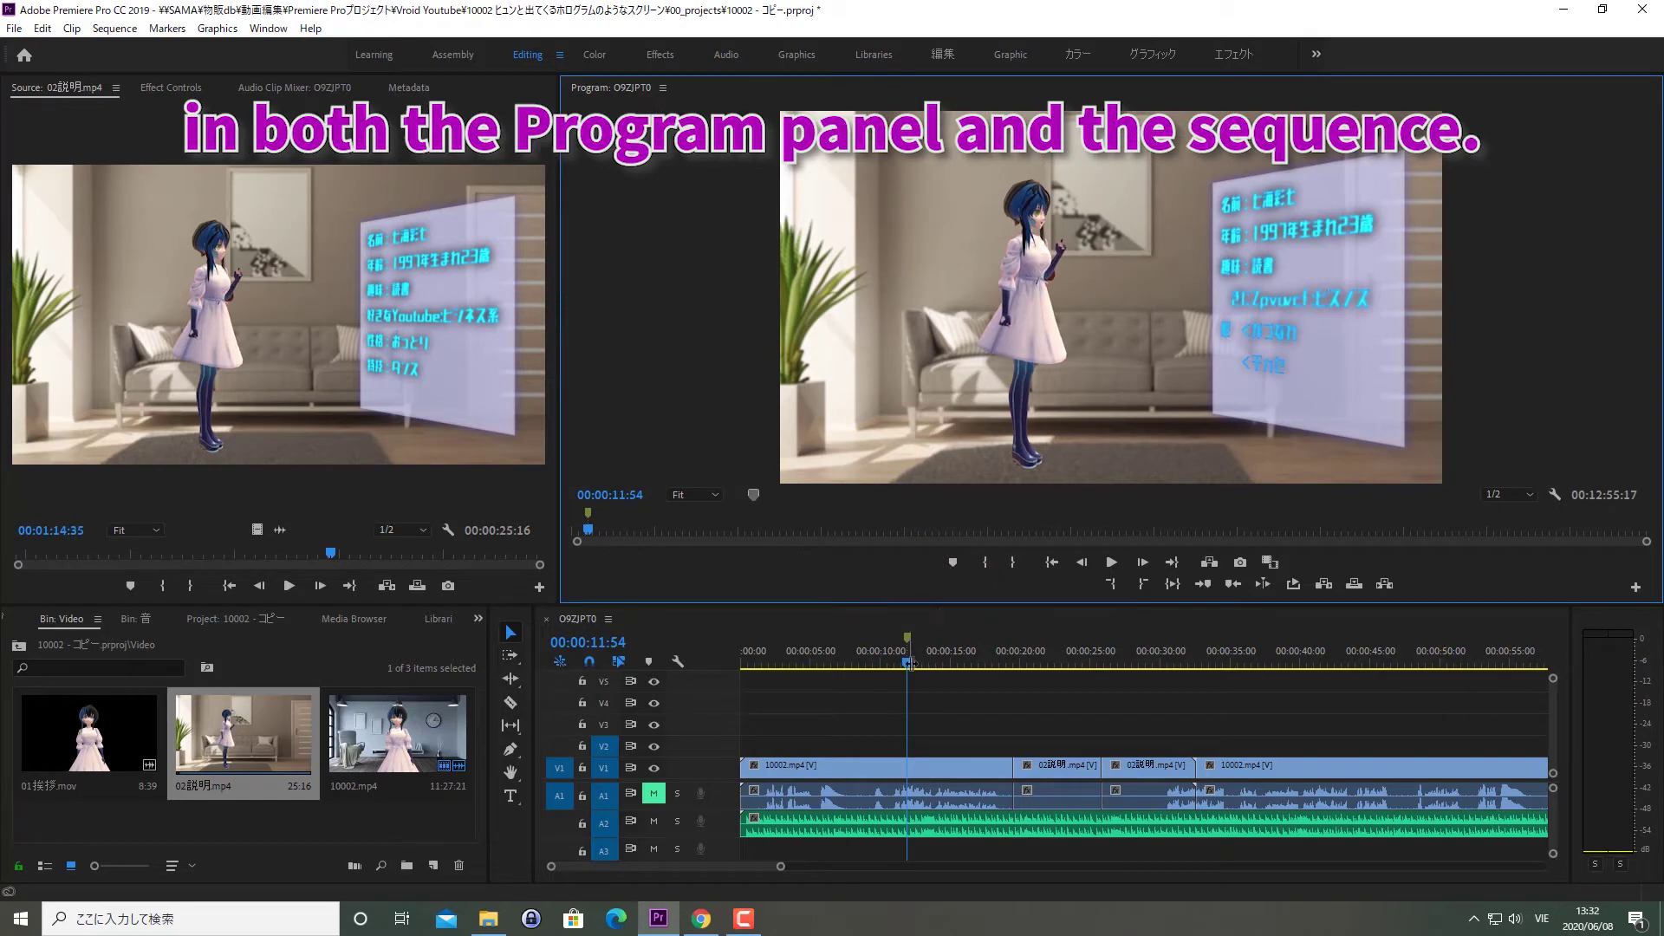
left_click_drag(912, 666, 1032, 685)
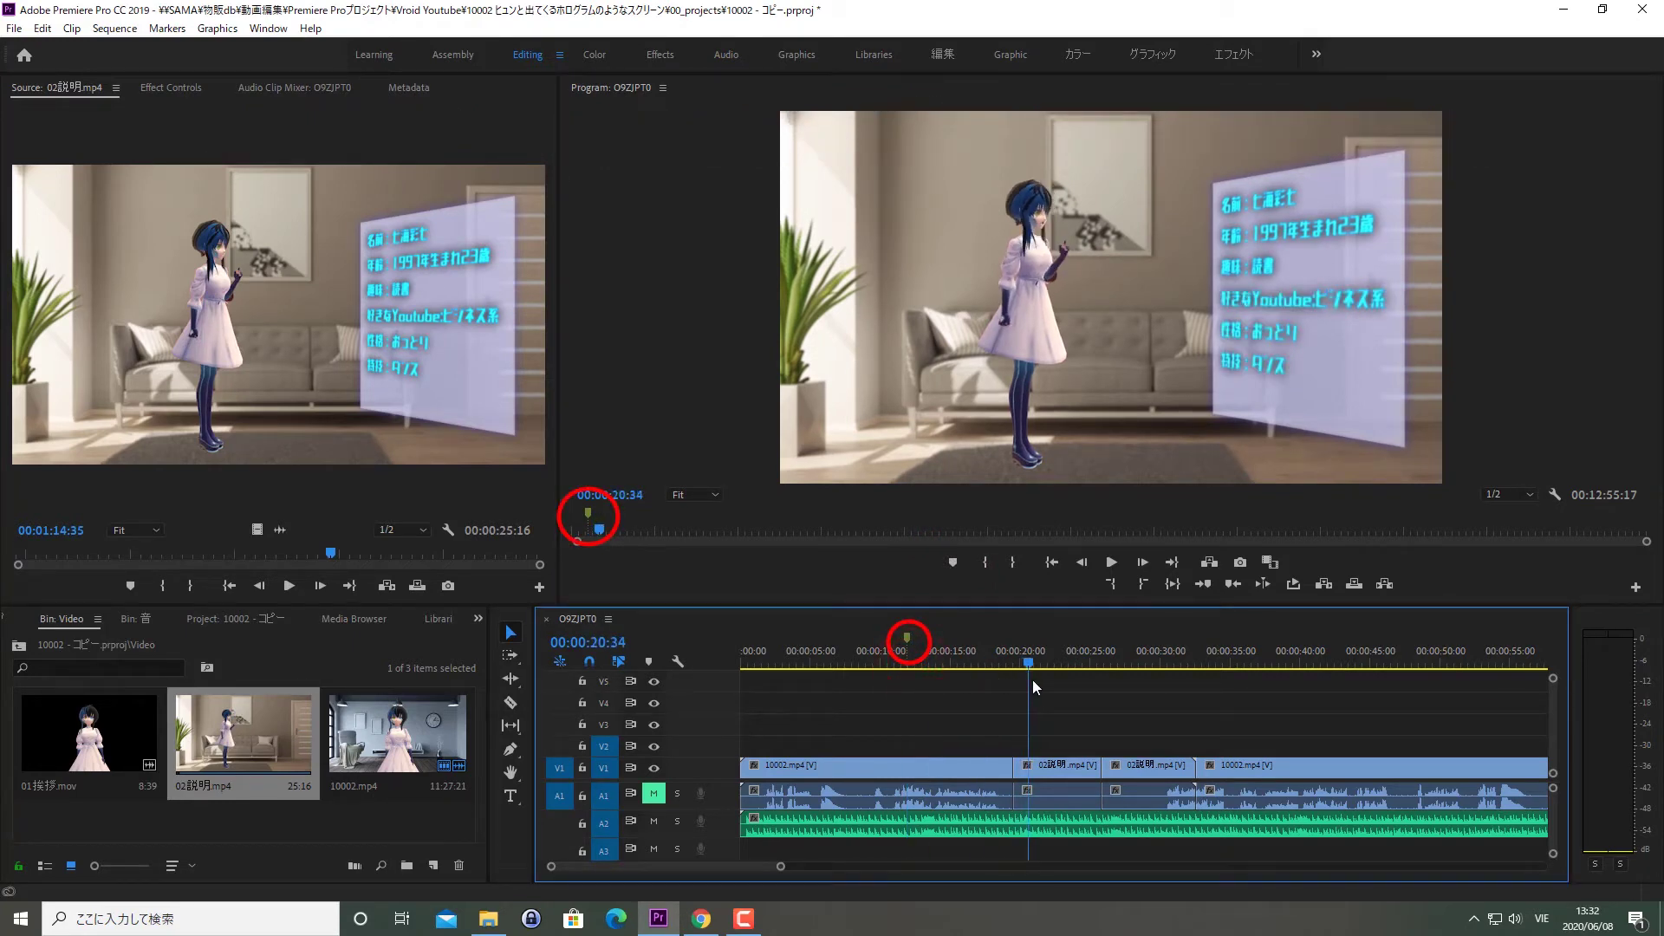
left_click(960, 564)
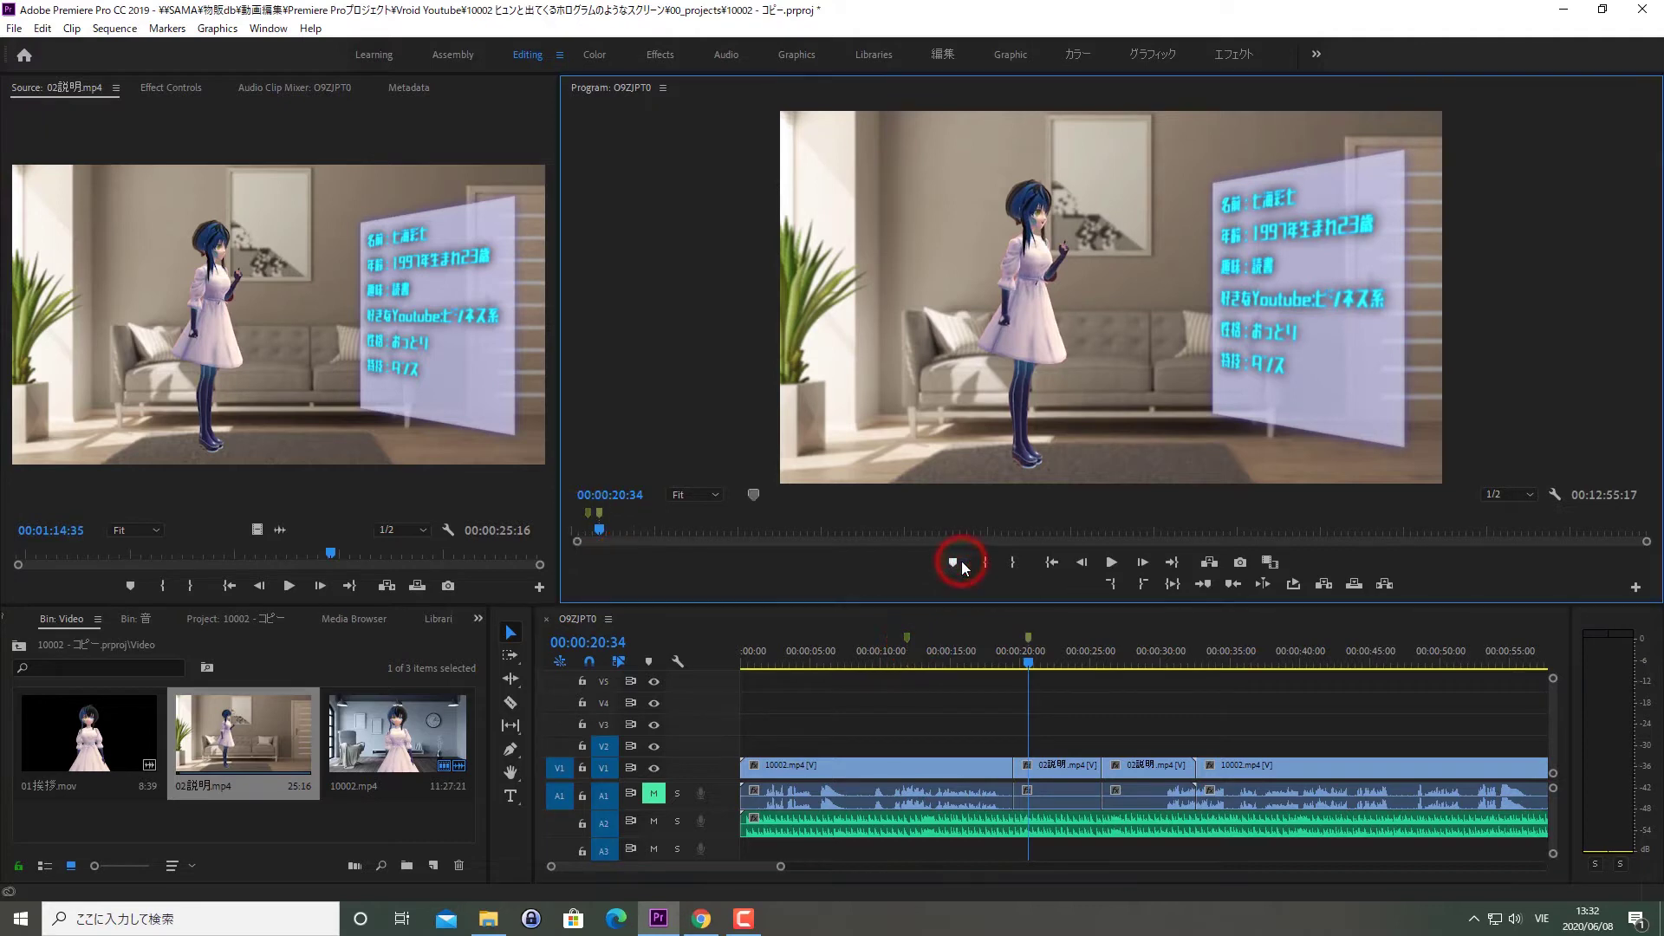
mouse_move(1029, 665)
left_mouse_down()
mouse_move(1168, 695)
mouse_move(1171, 667)
mouse_move(1323, 687)
left_mouse_up()
left_click(957, 565)
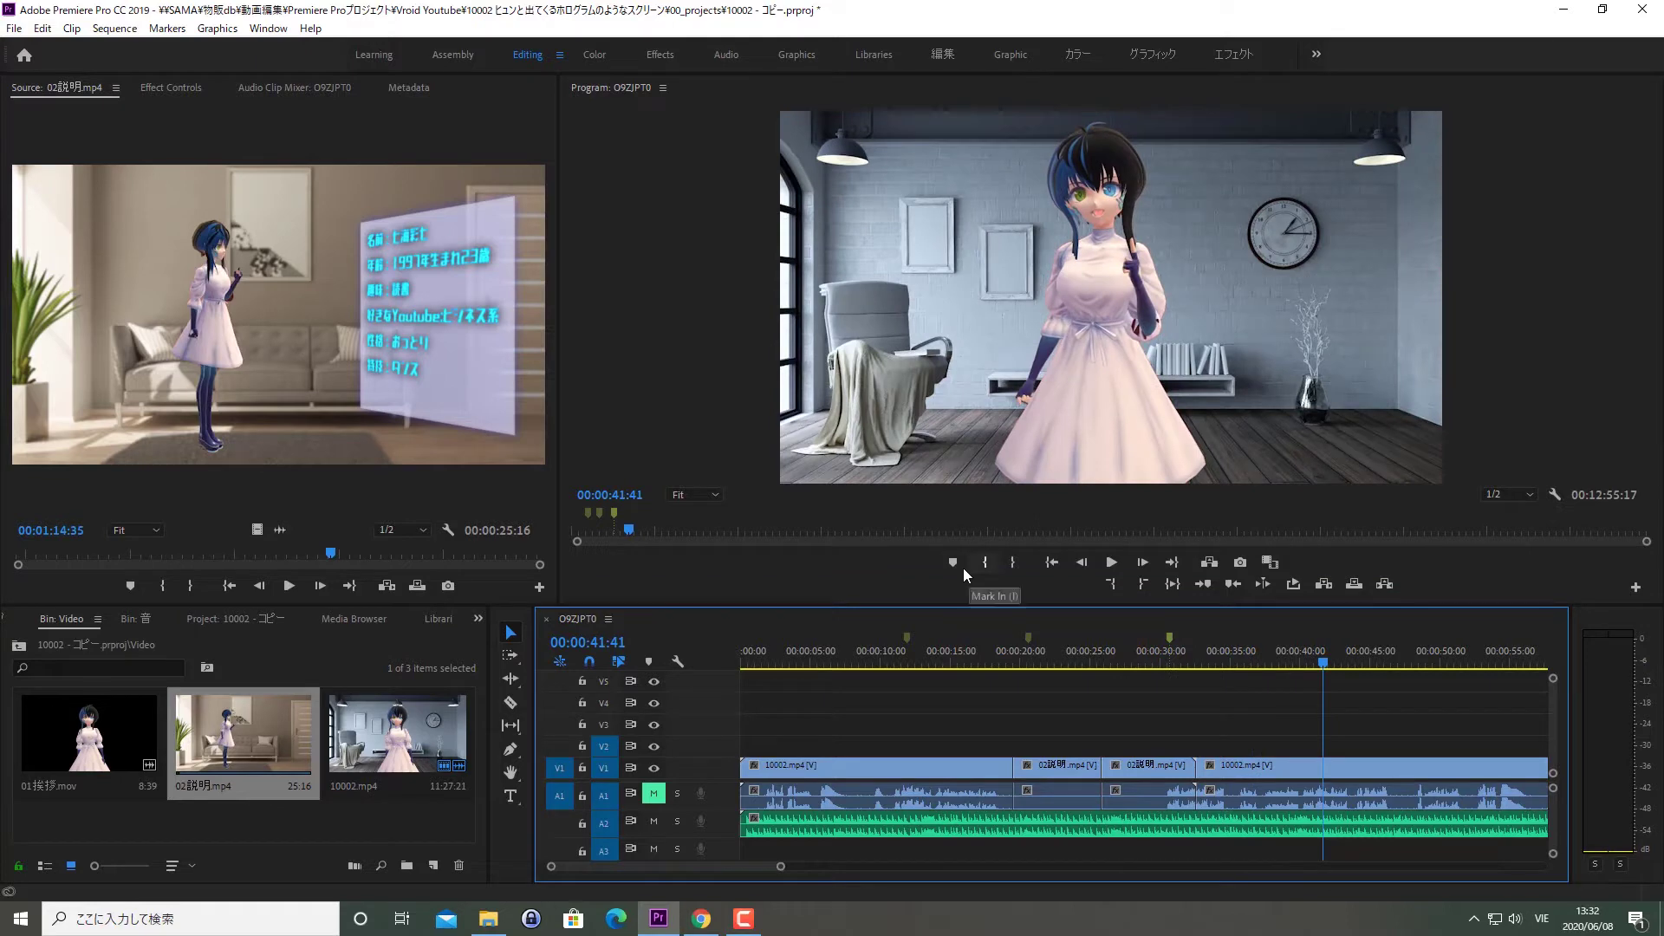
left_click(957, 565)
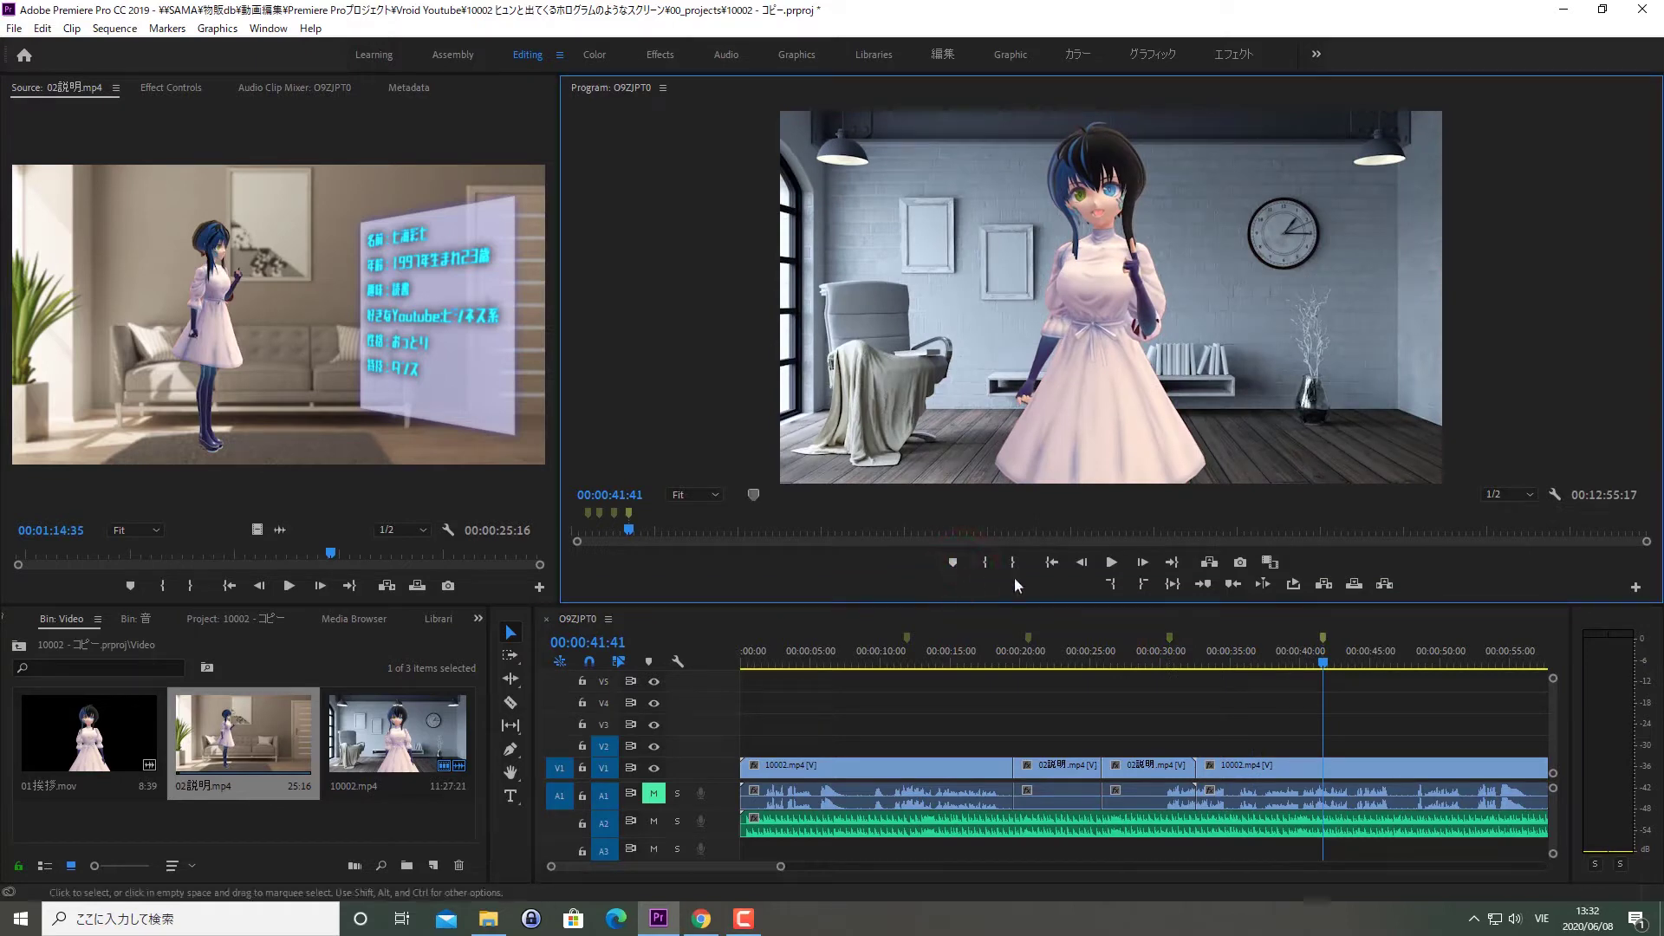
- Move the sequence playhead from its last marker to the previous marker and return it to the following one
right_click(1324, 642)
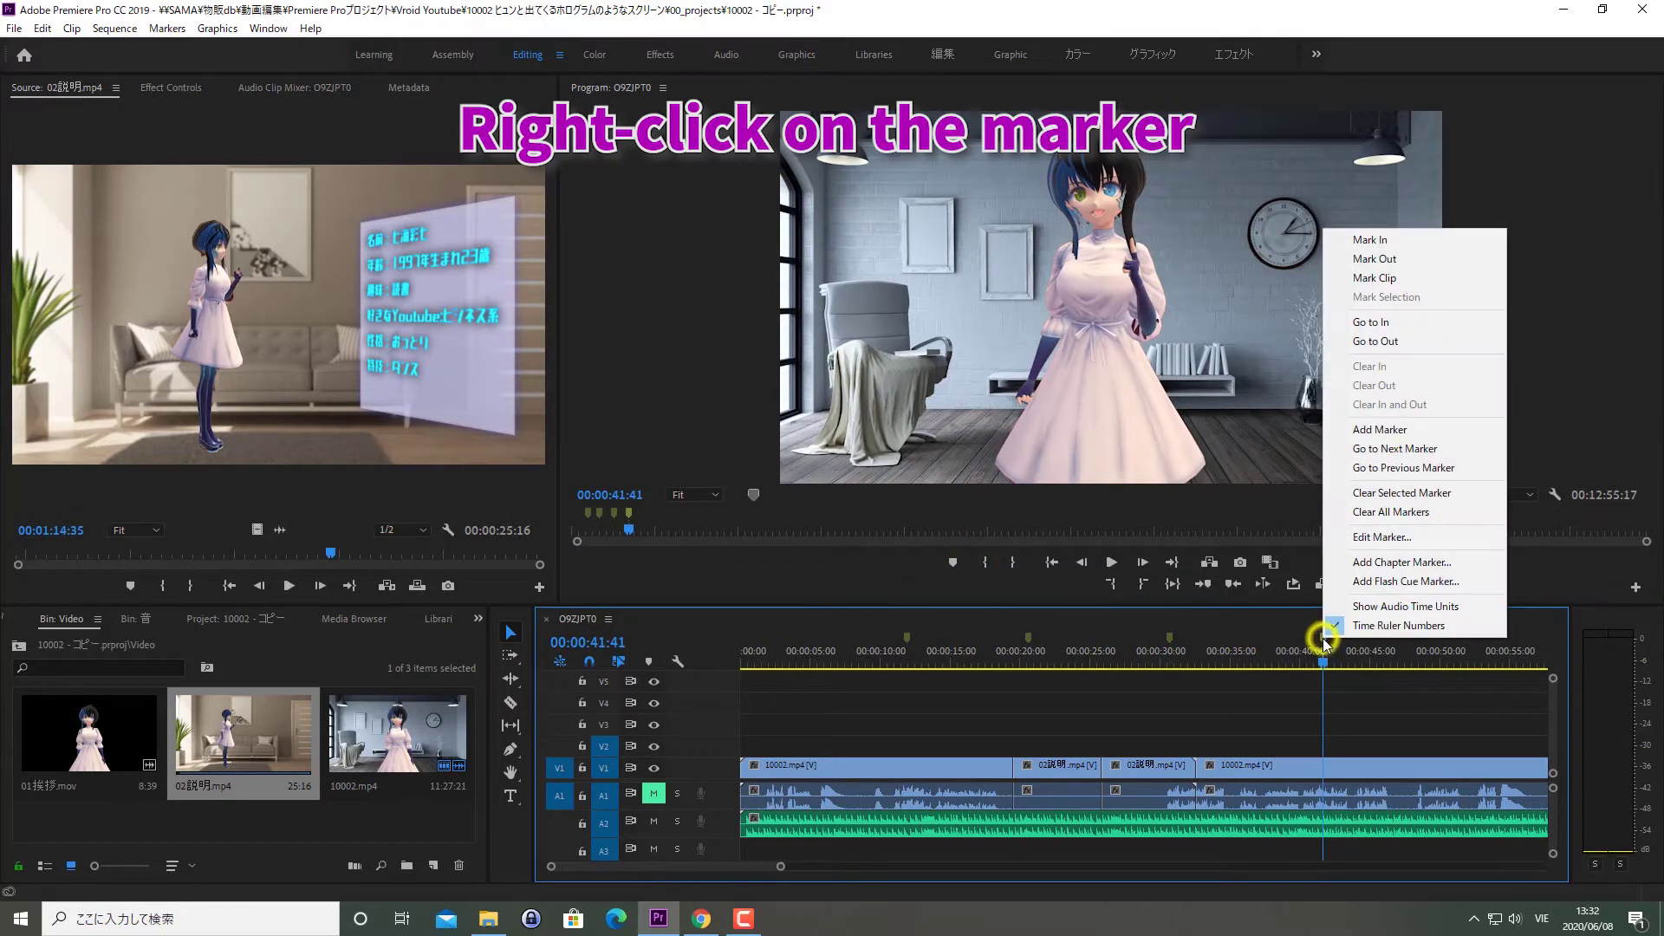
left_click(1402, 467)
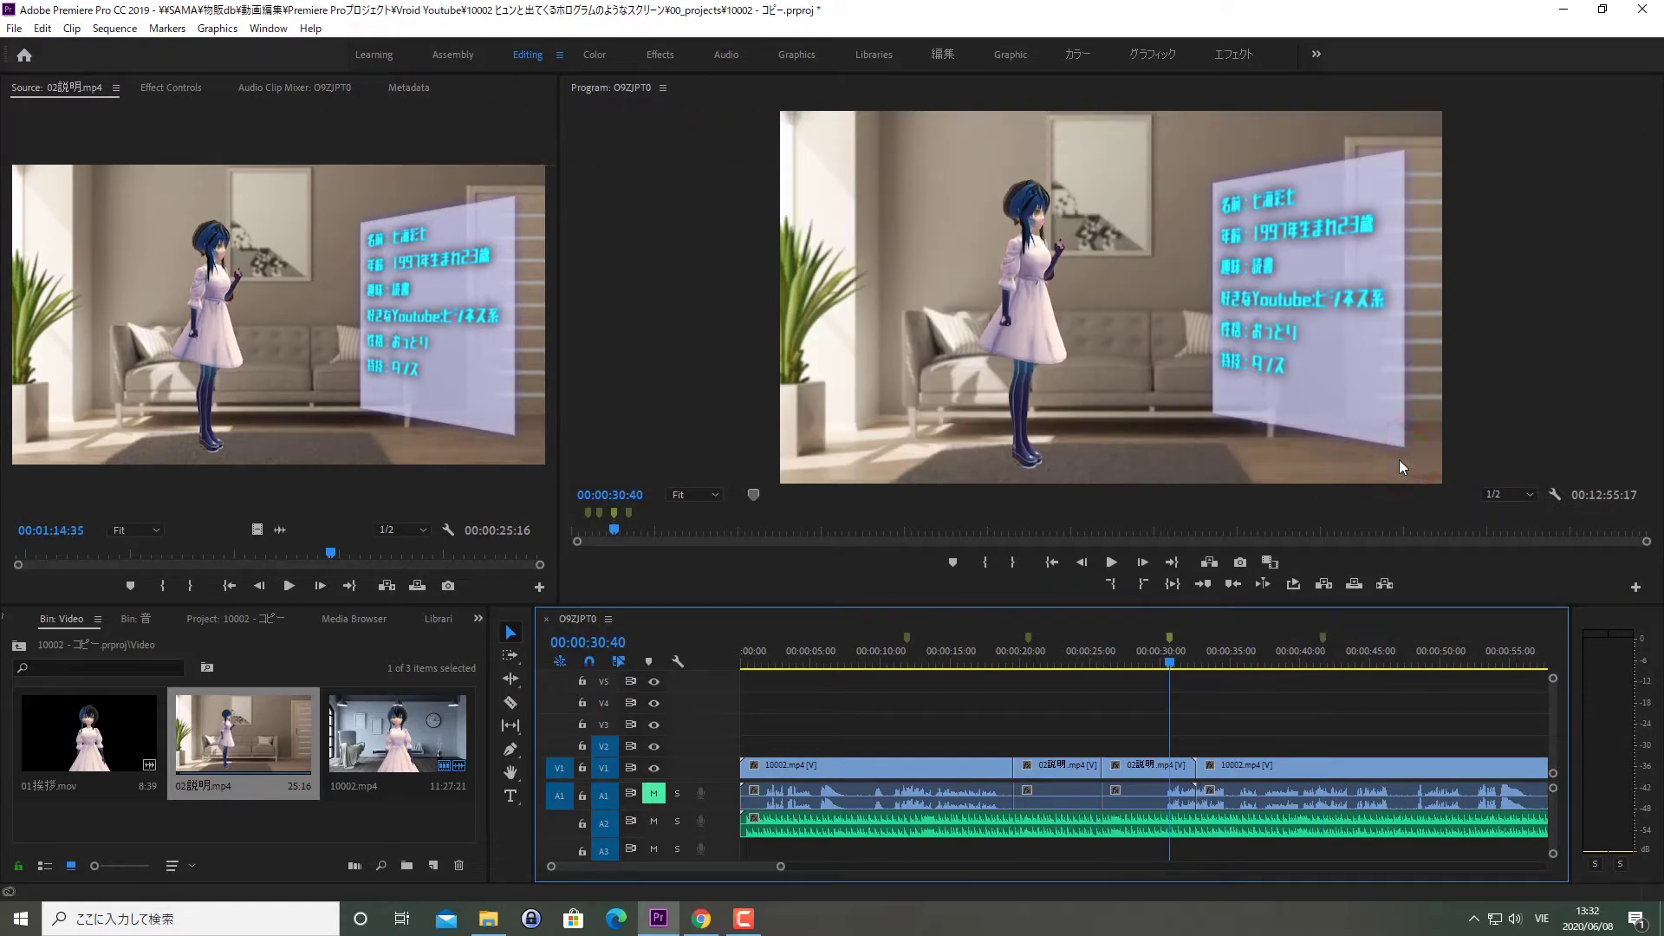
right_click(1169, 639)
left_click(1264, 451)
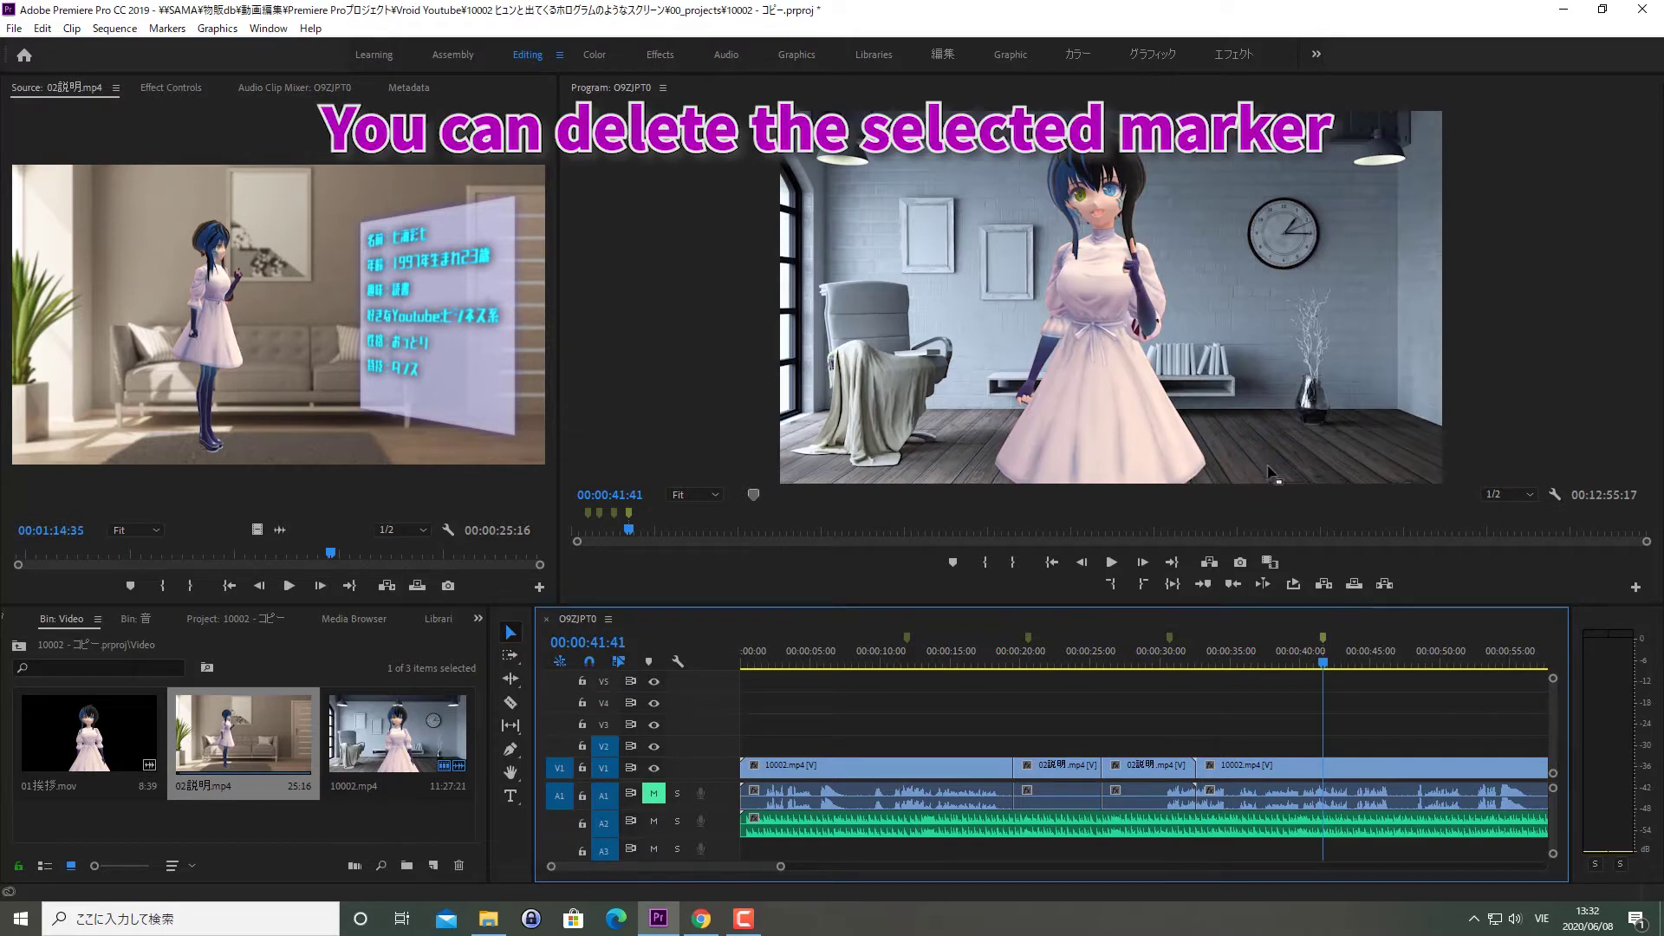
- Clear the sequence's last marker at 00:00:41:41, and clear all of its remaining markers
right_click(1325, 643)
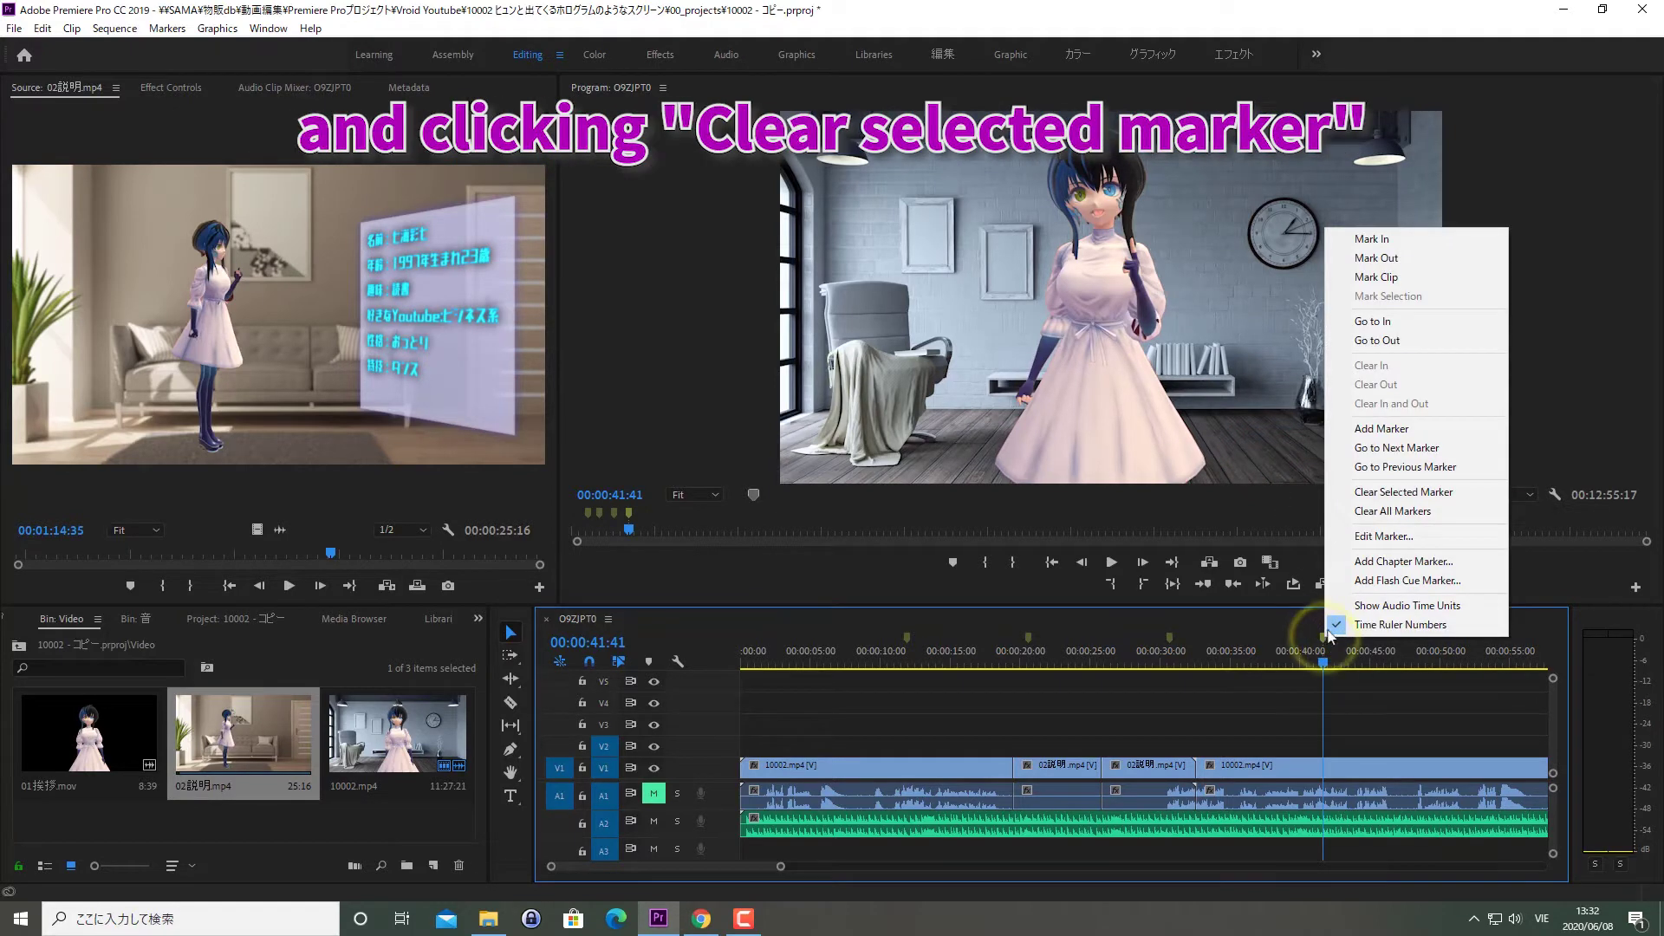
left_click(1379, 499)
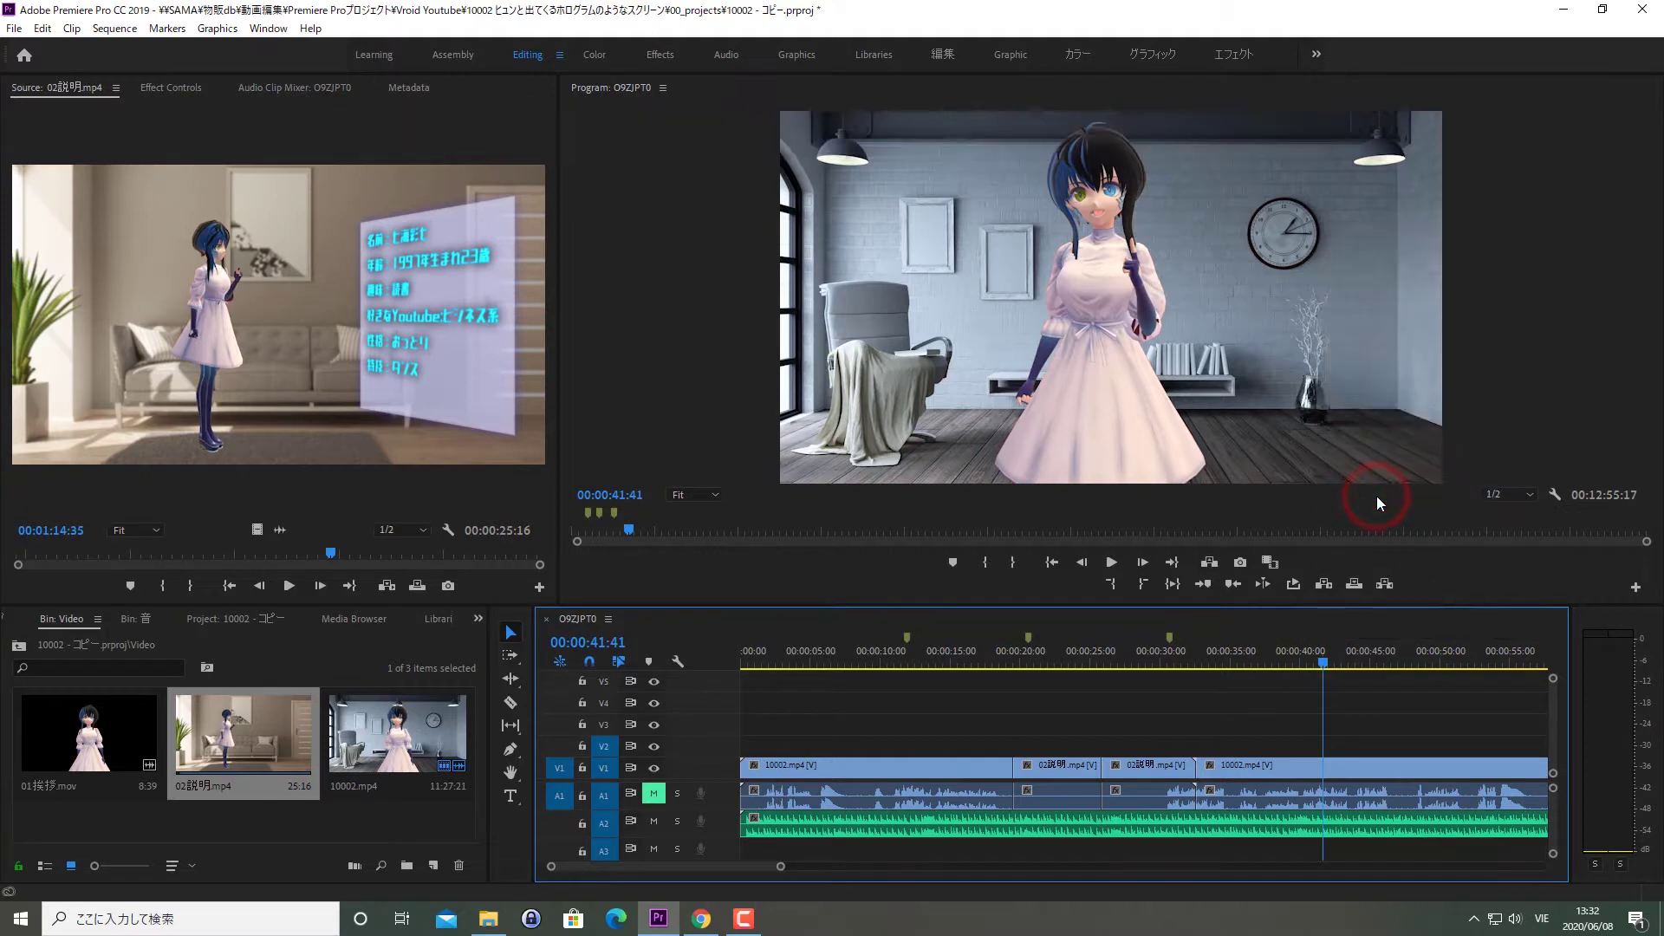
right_click(1169, 638)
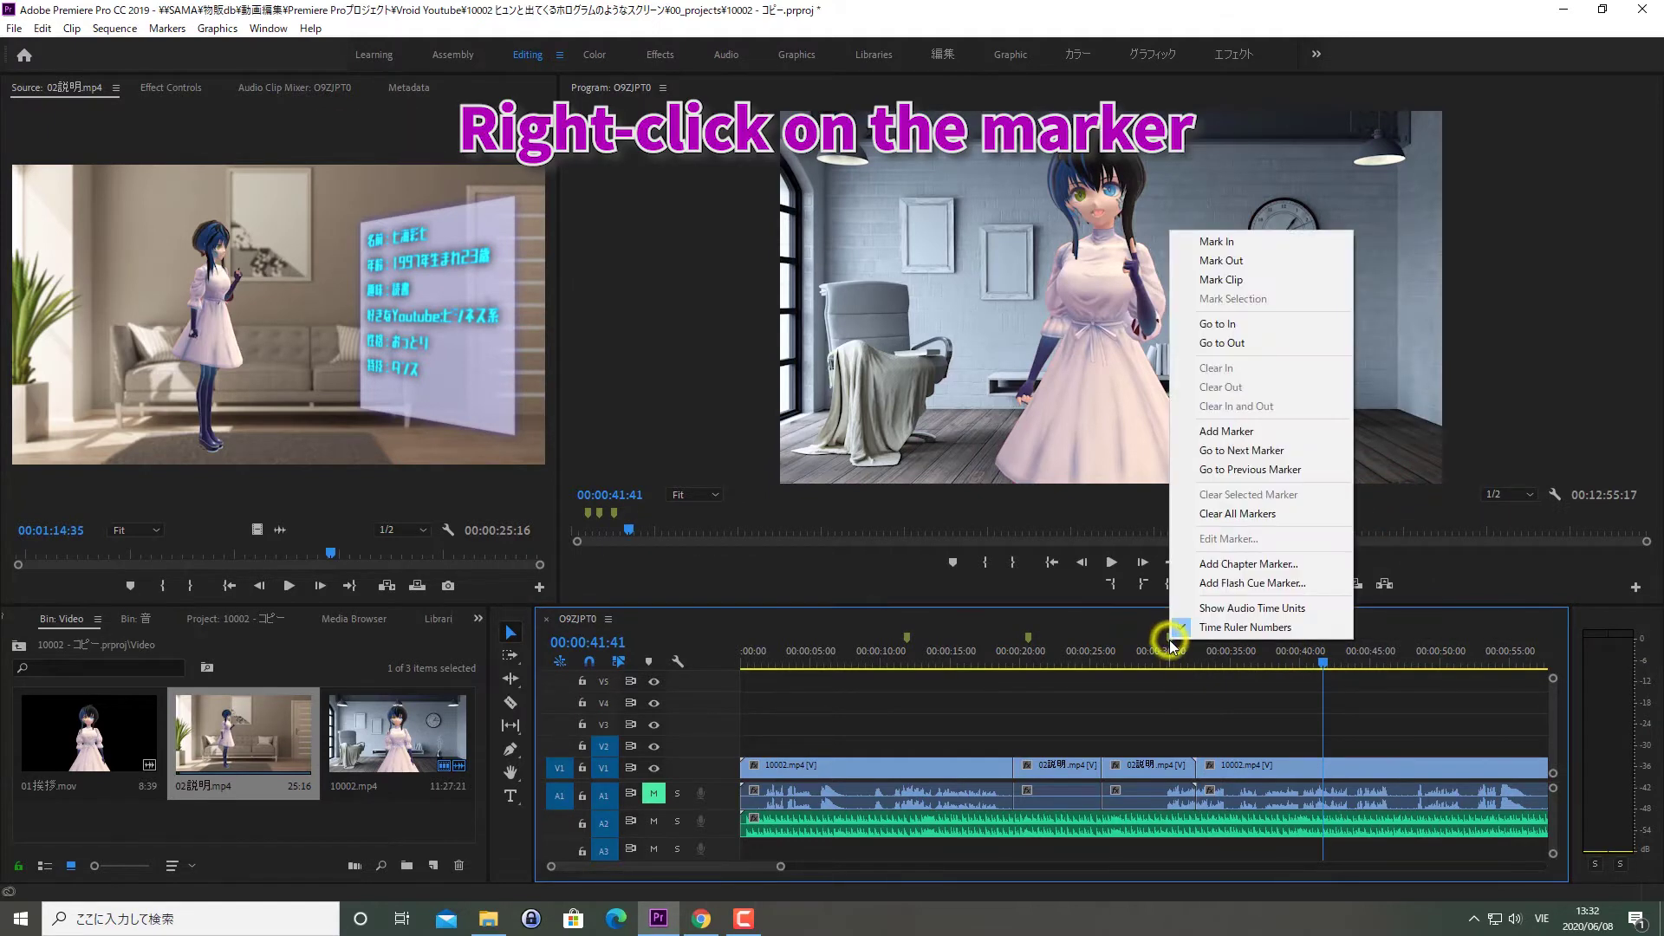
left_click(1242, 513)
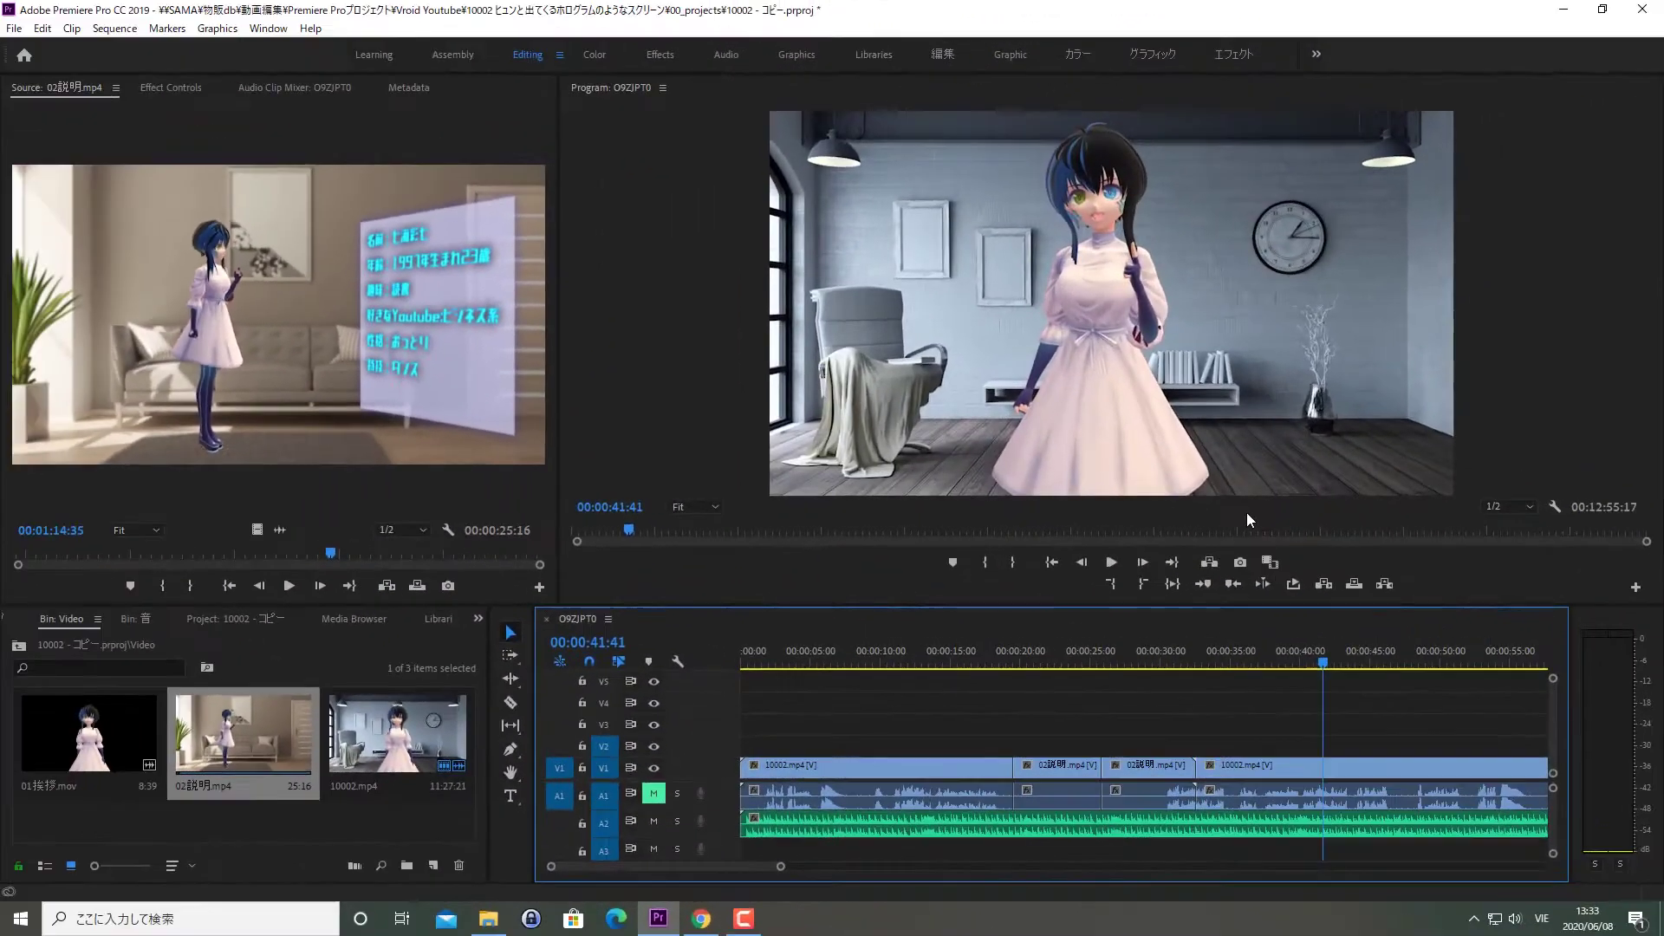
- Jump the sequence playhead back to the first marker at 00:00:11:54 and forward marker by marker to the last one at 00:00:41:41
left_click(1233, 583)
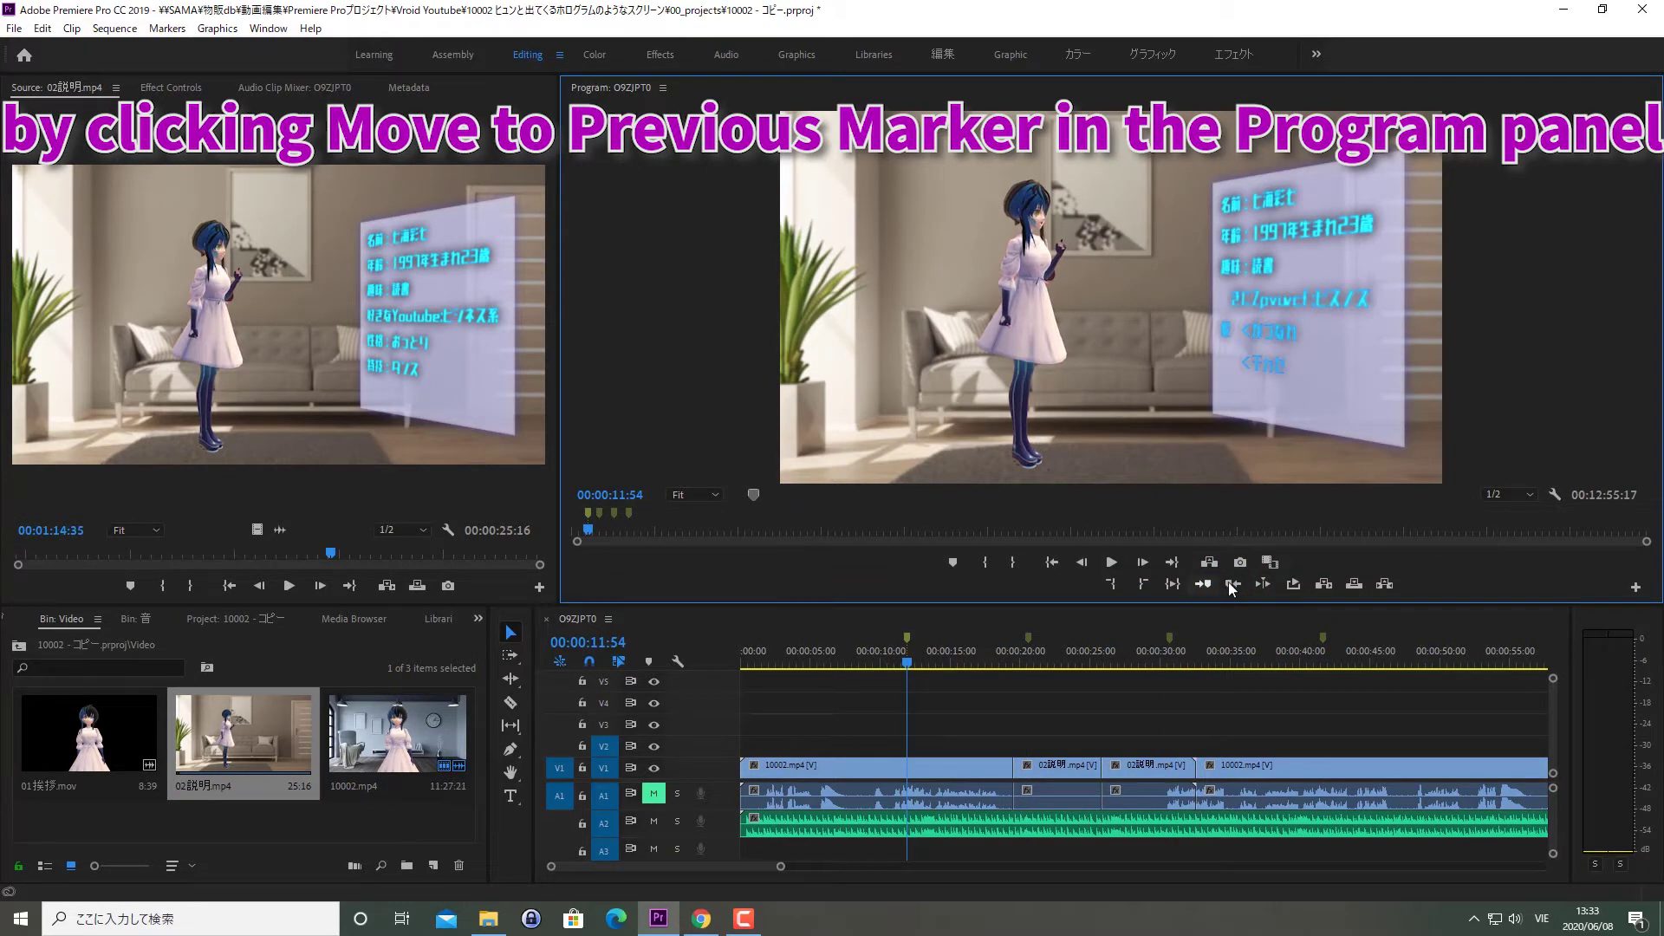
left_click(1202, 584)
left_click(1202, 584)
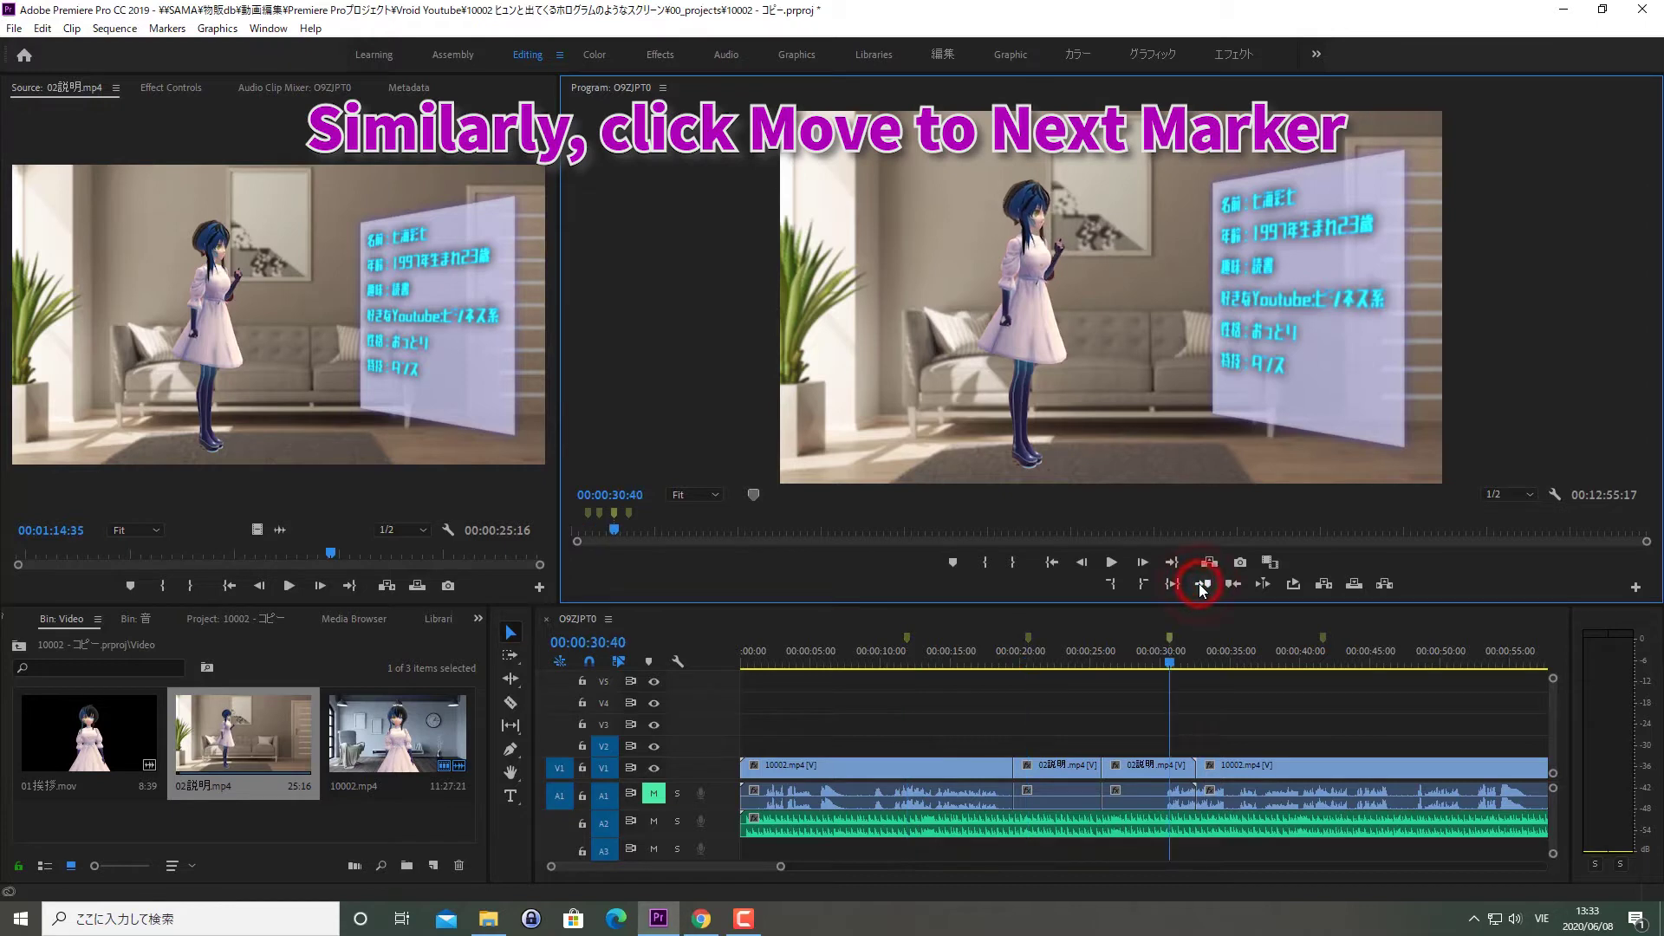
left_click(1202, 583)
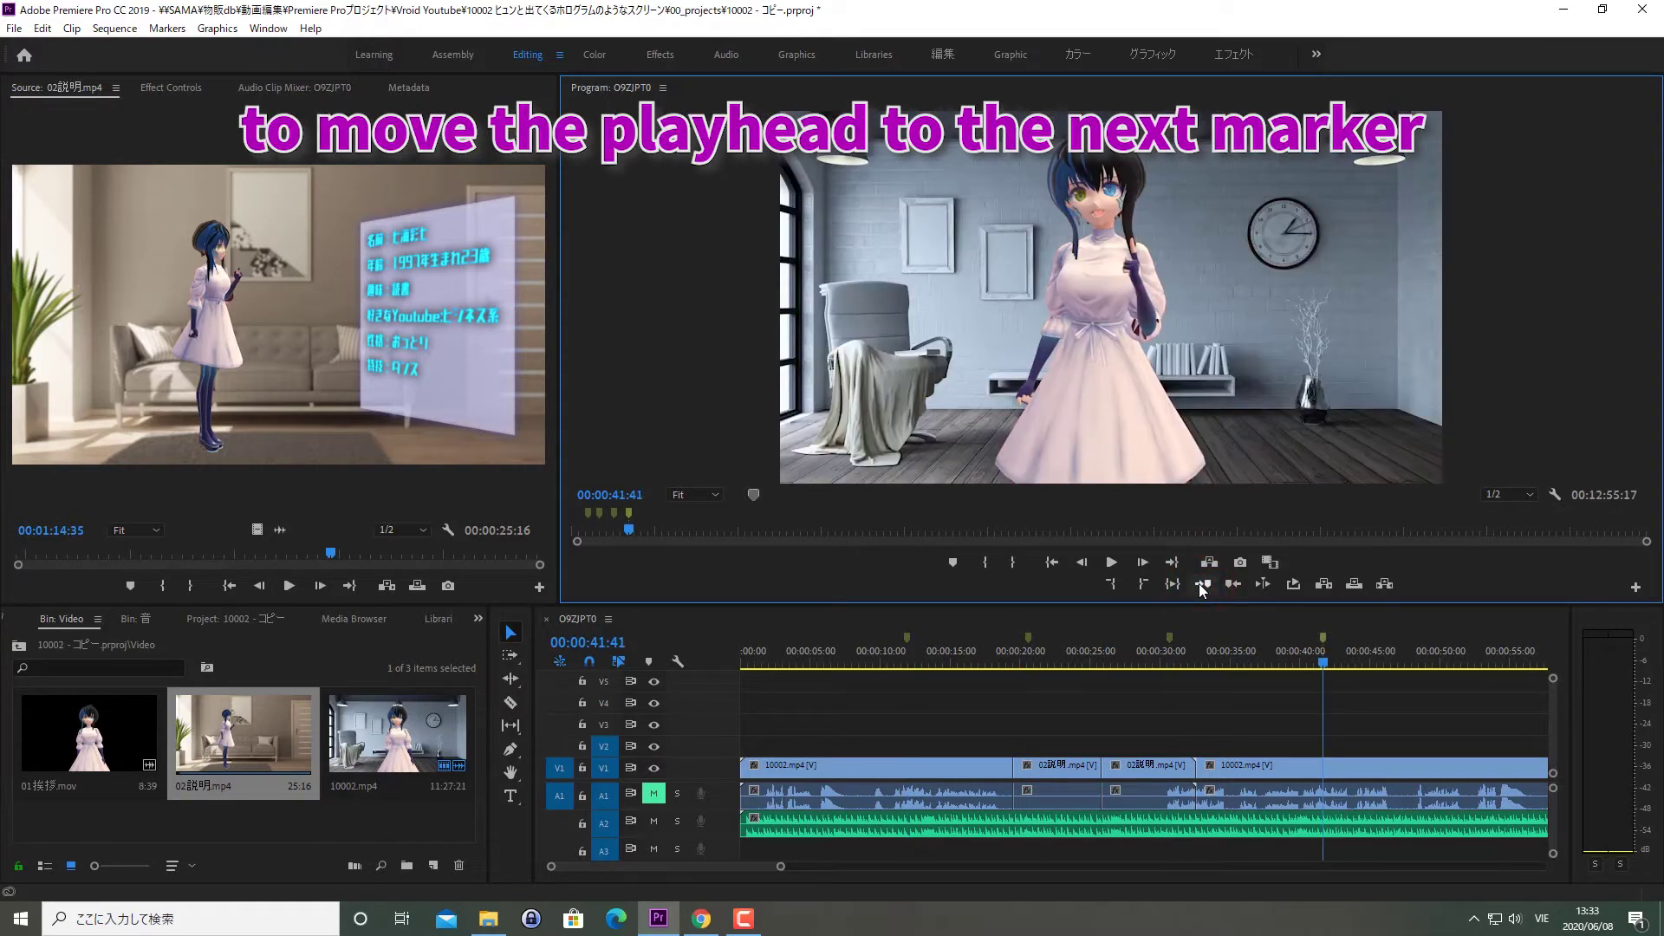
- Select the sequence's last marker at 00:00:41:41 and move the playhead to the previous marker
left_click(729, 640)
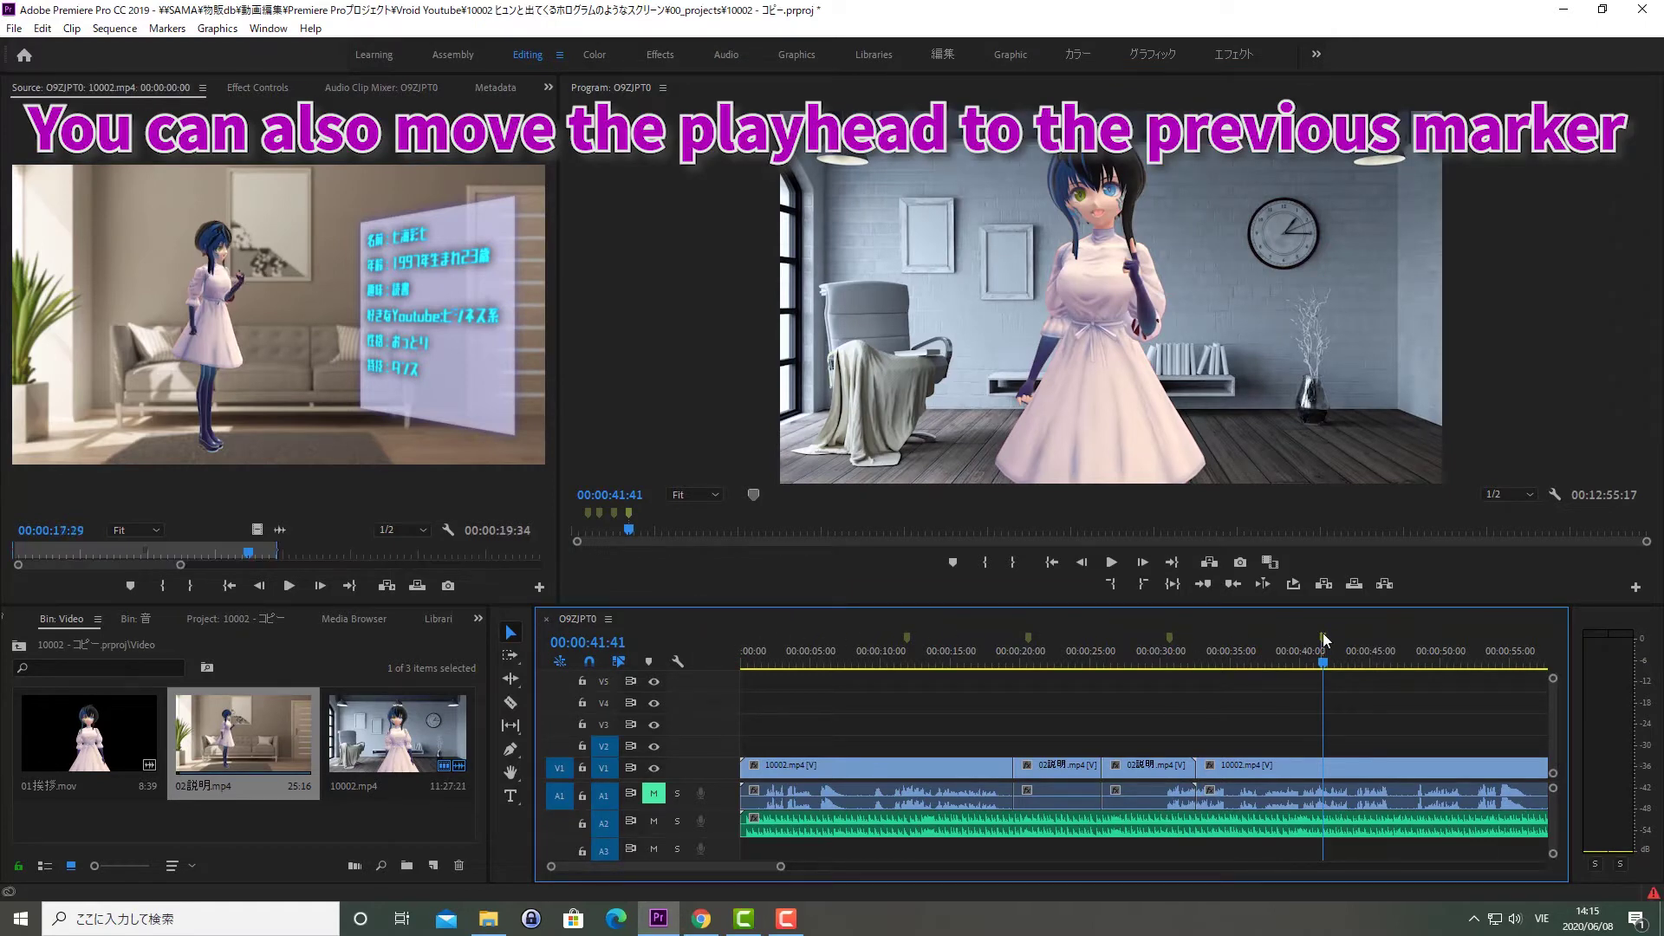
left_click(1323, 642)
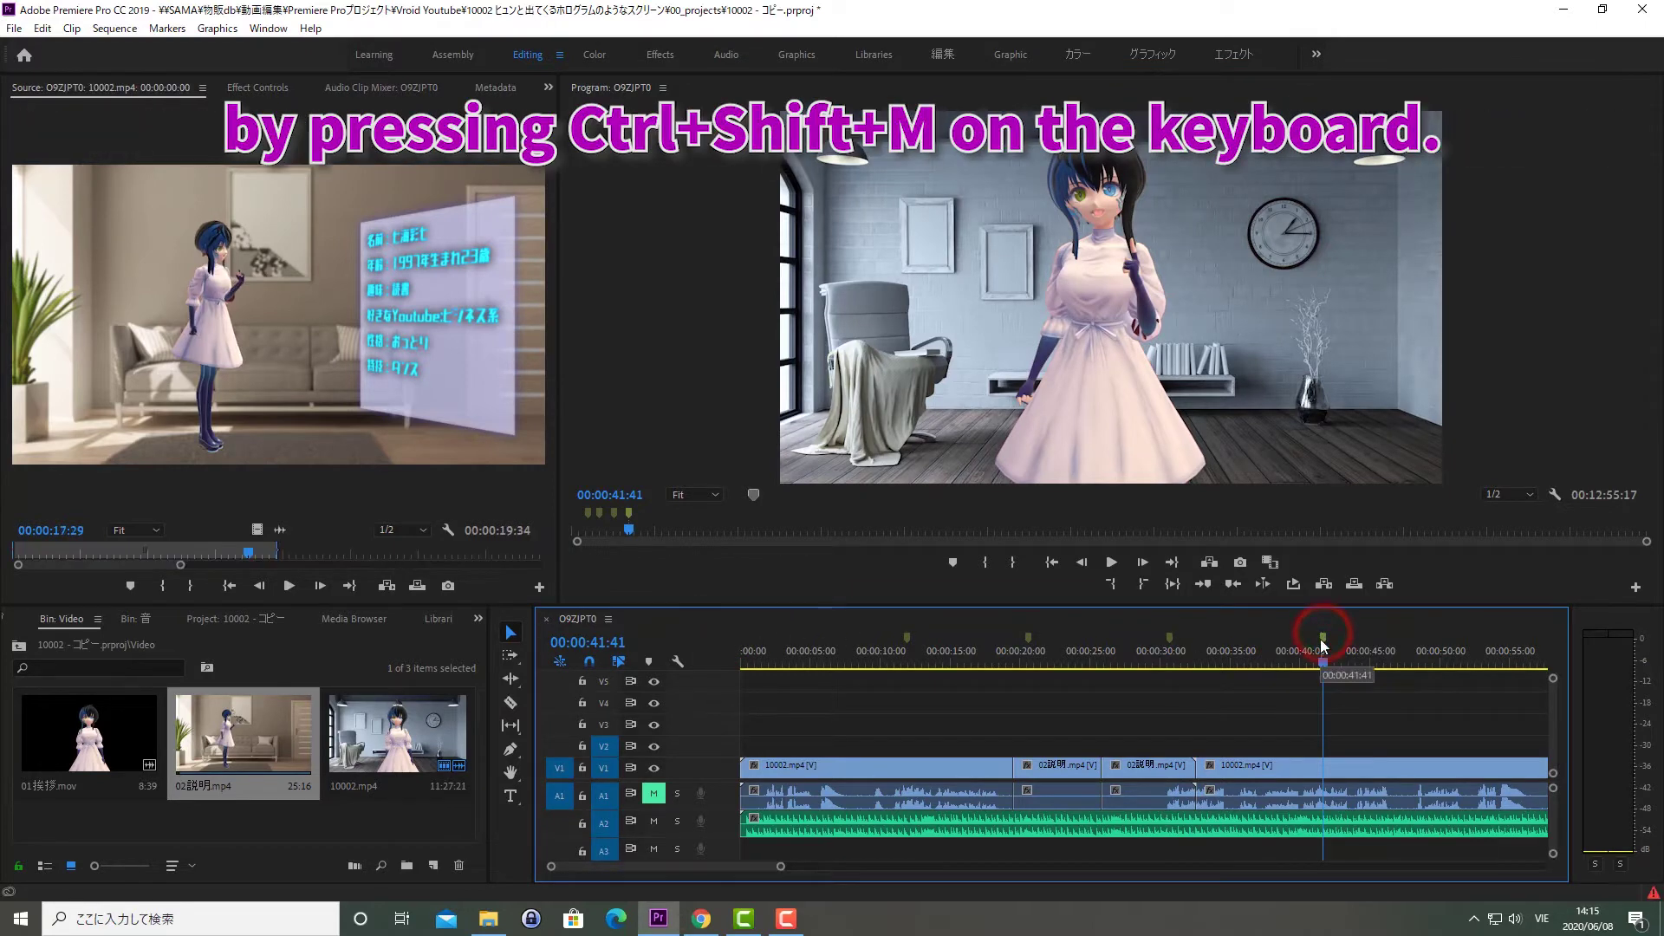
key("ctrl+shift+m")
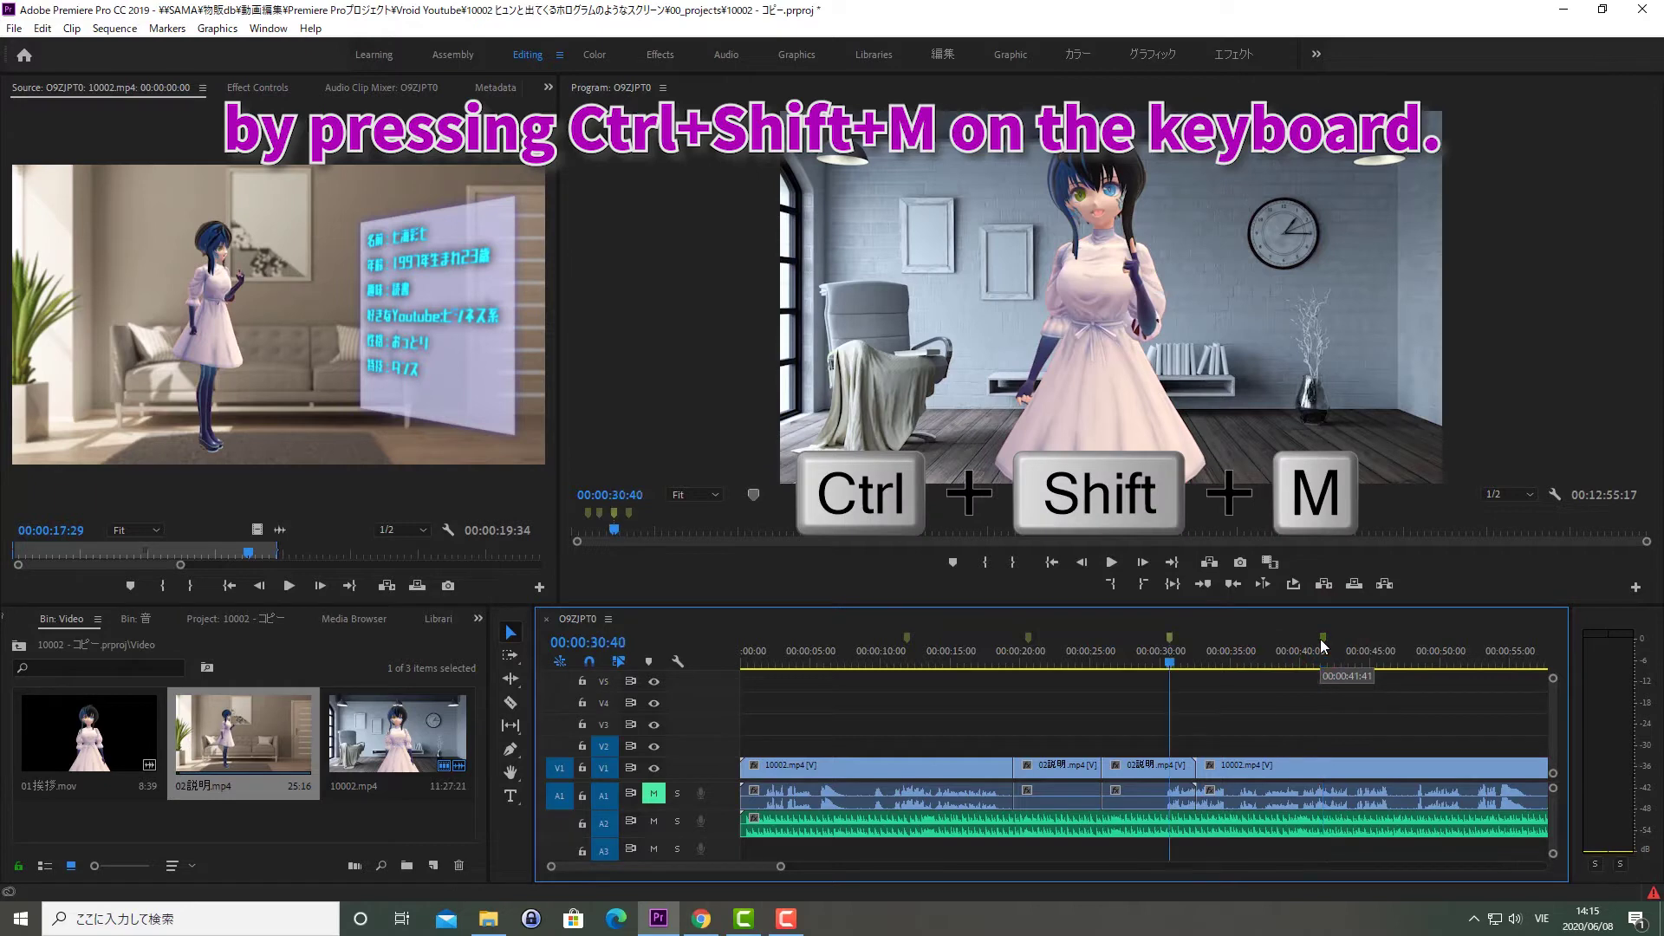
- Step the sequence playhead back to the first marker at 00:00:11:54 and forward again through the following markers
key("ctrl+shift+m")
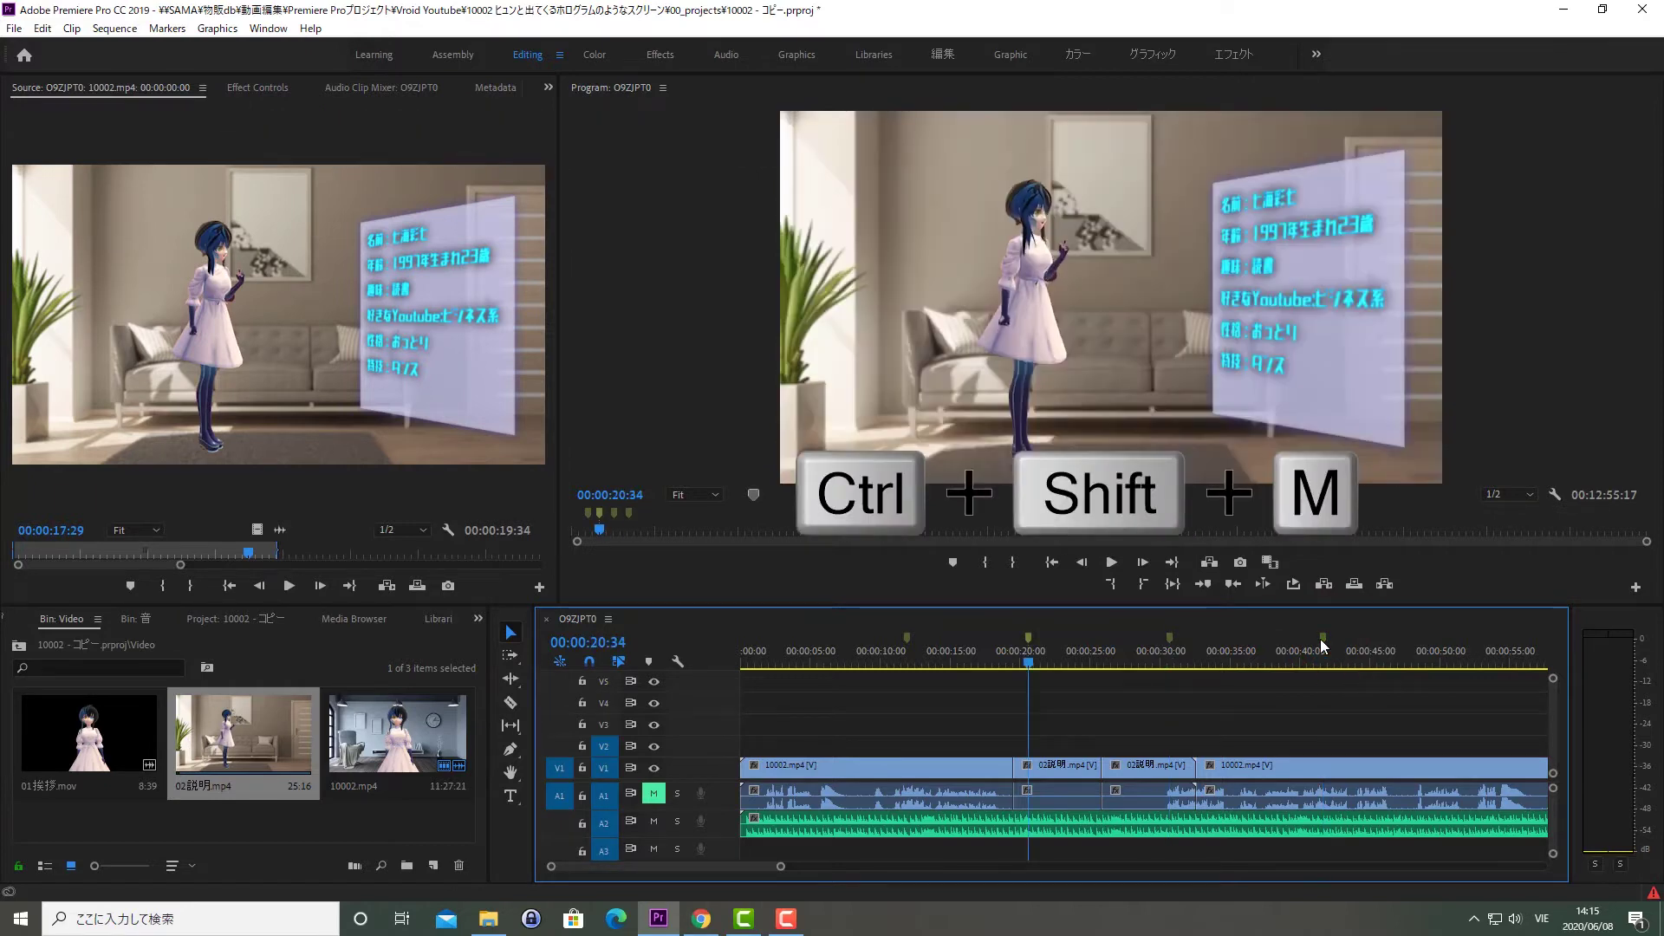
key("ctrl+shift+m")
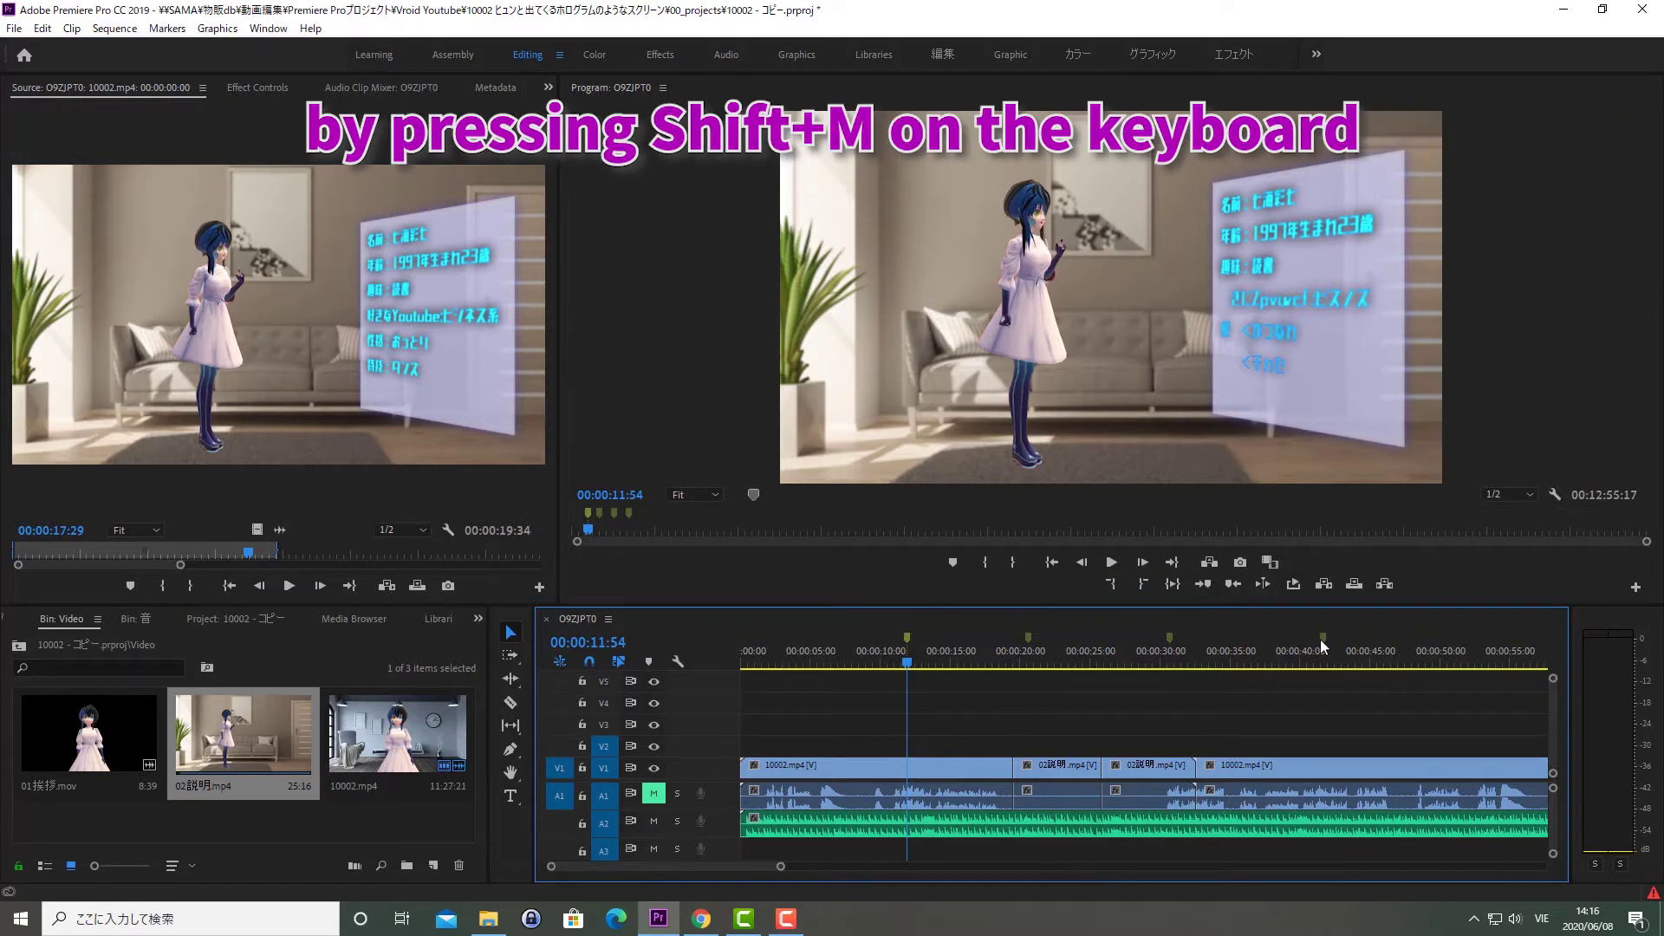
key("shift+m")
key("shift+m")
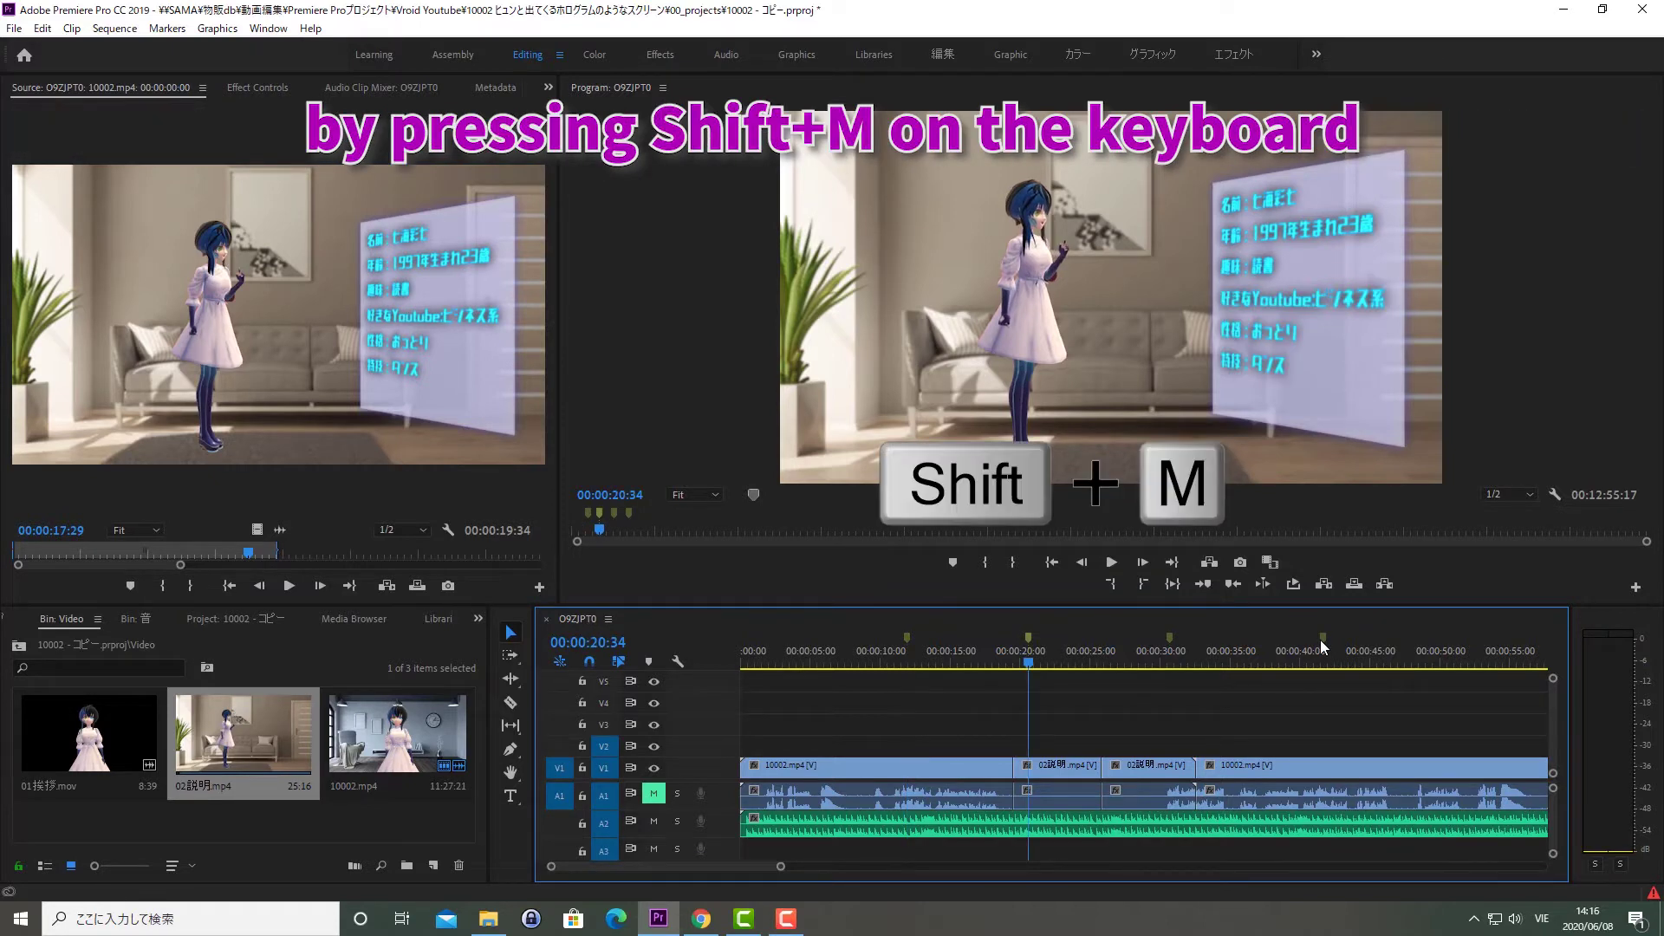
key("shift+m")
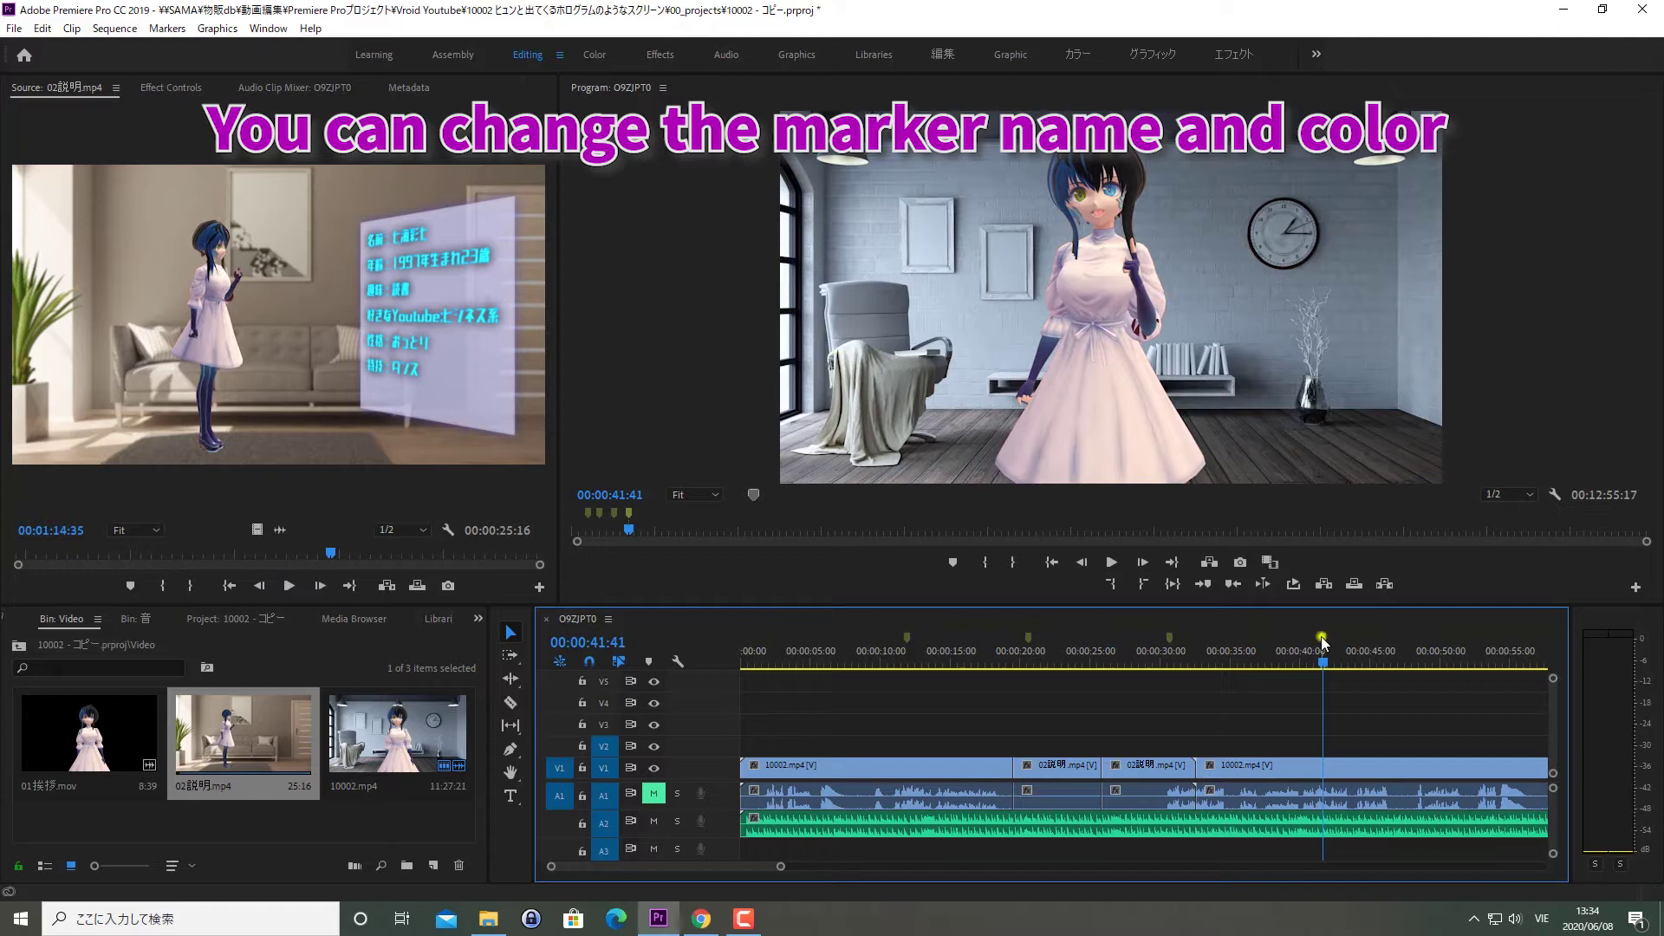
- Edit the sequence marker at 00:00:41:41, naming it Marker1 with the comment Scene1 and the marker color red
right_click(1323, 642)
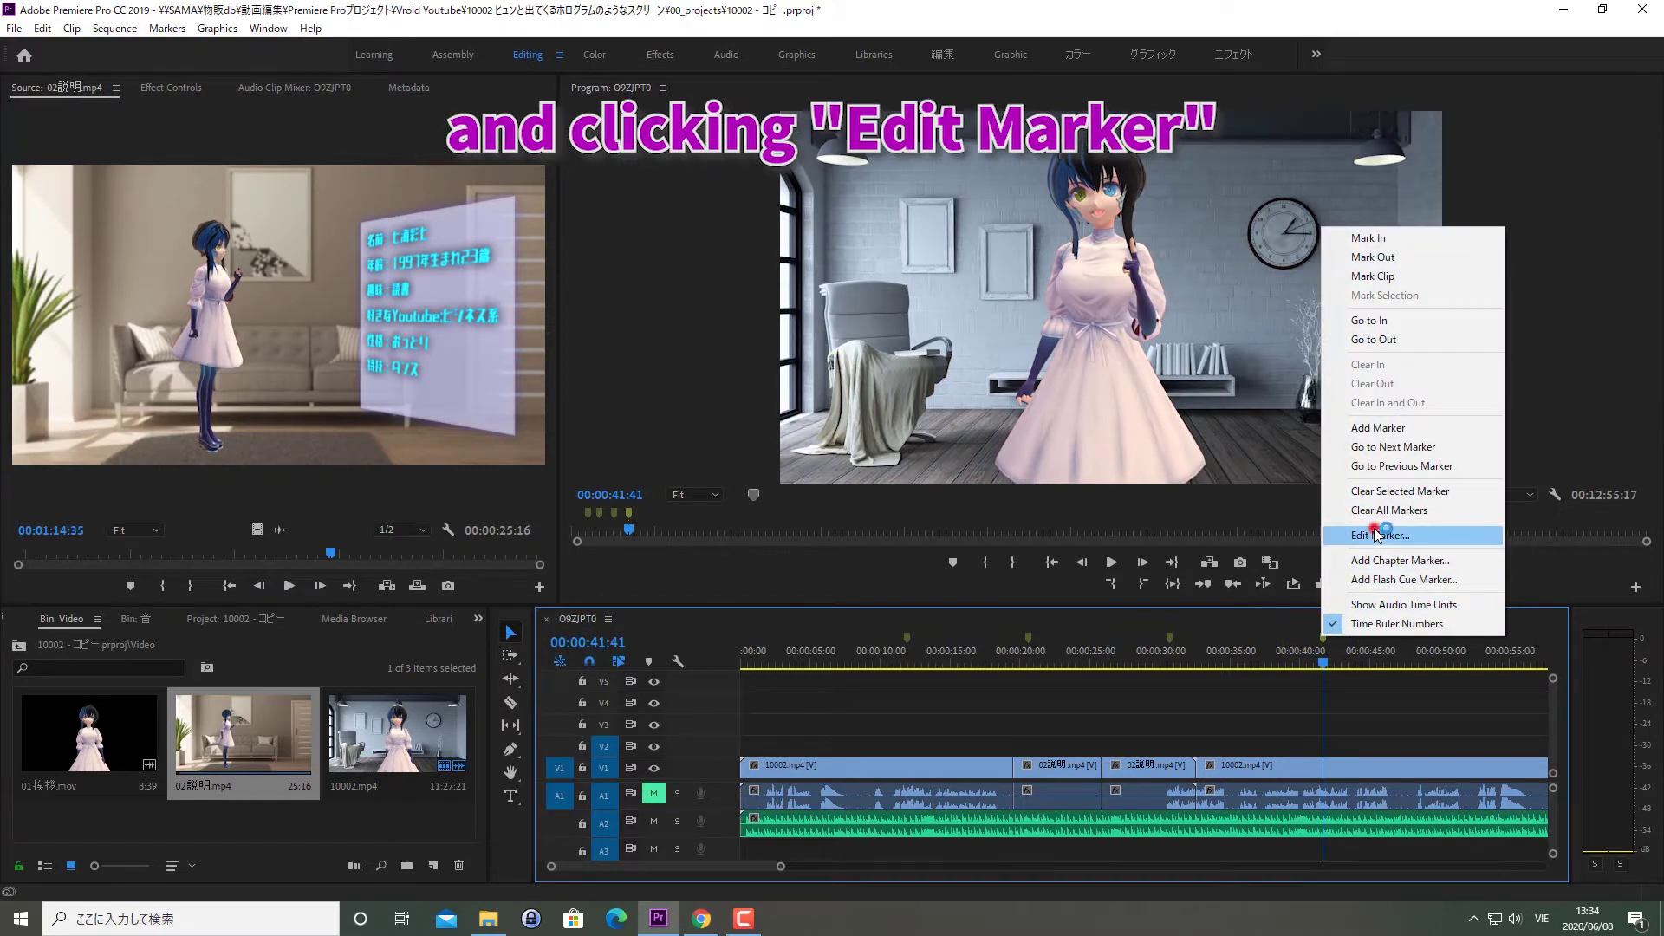
left_click(1378, 535)
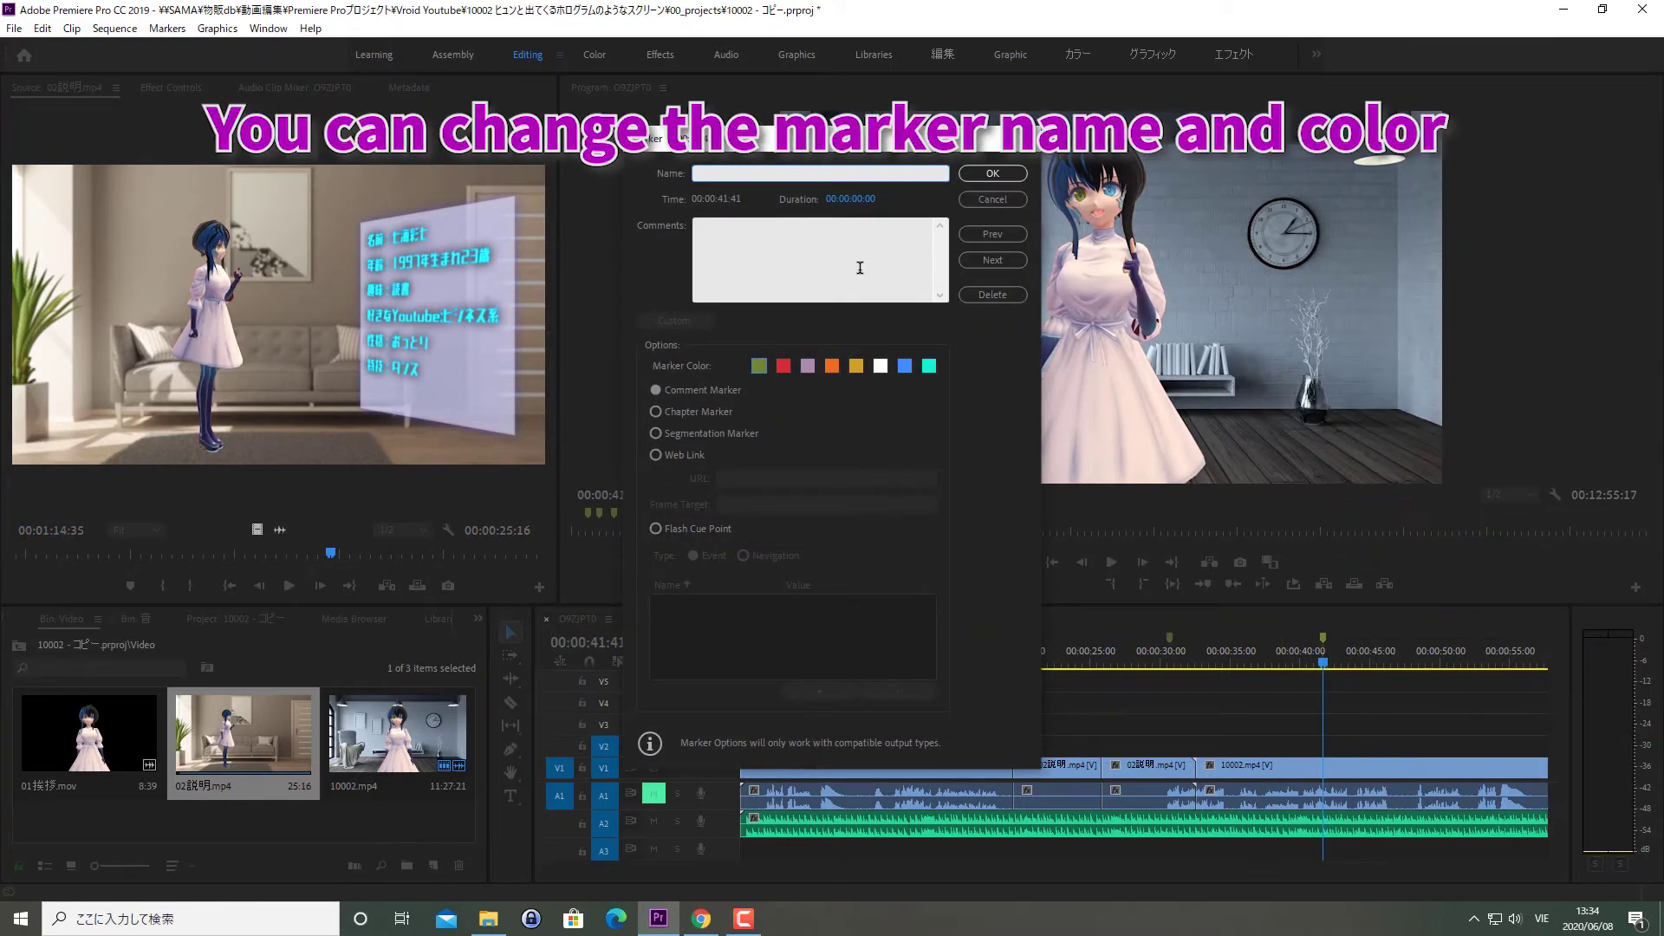
type("Mar")
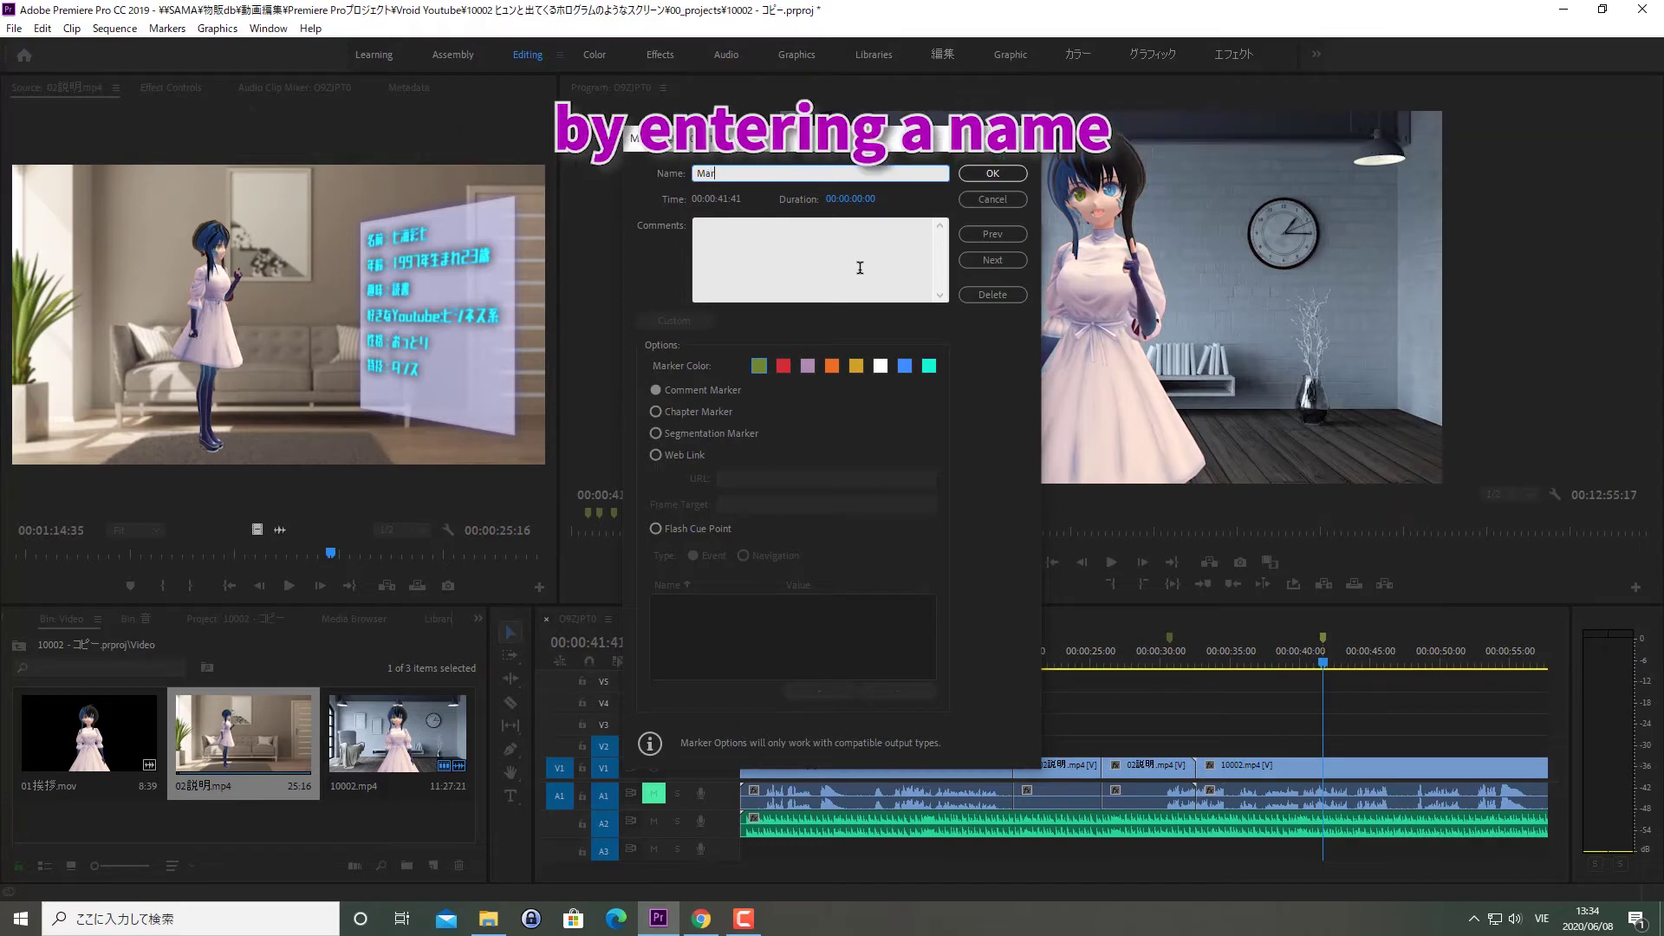
type("ker1")
left_click(707, 239)
type("Scene1")
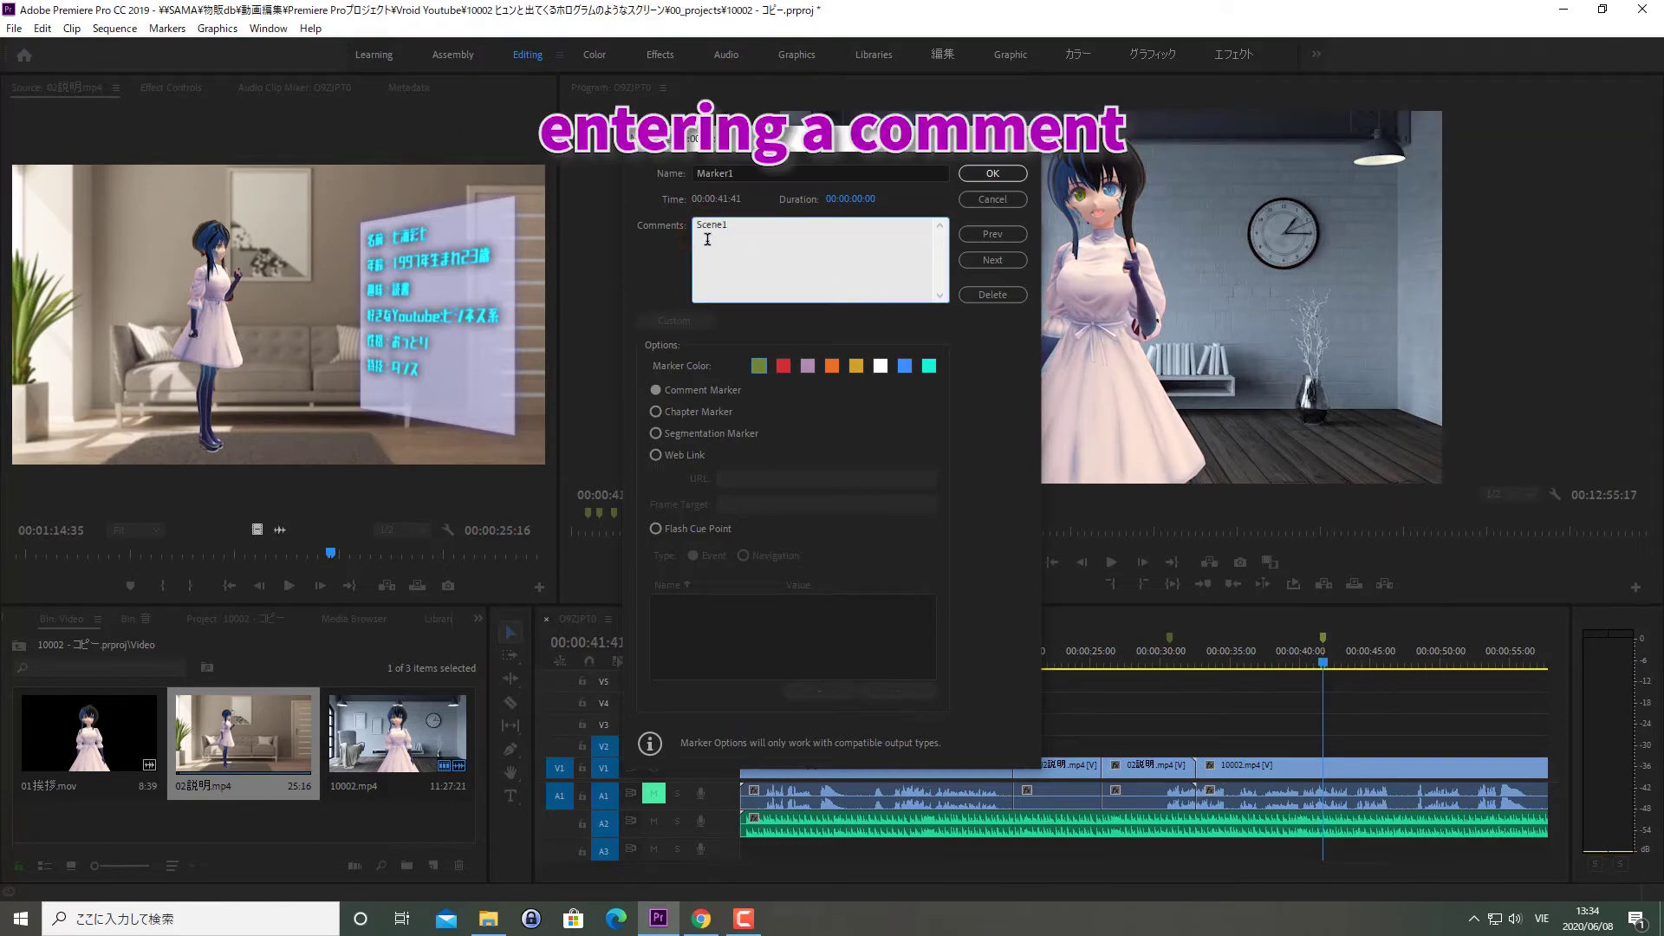
left_click(785, 365)
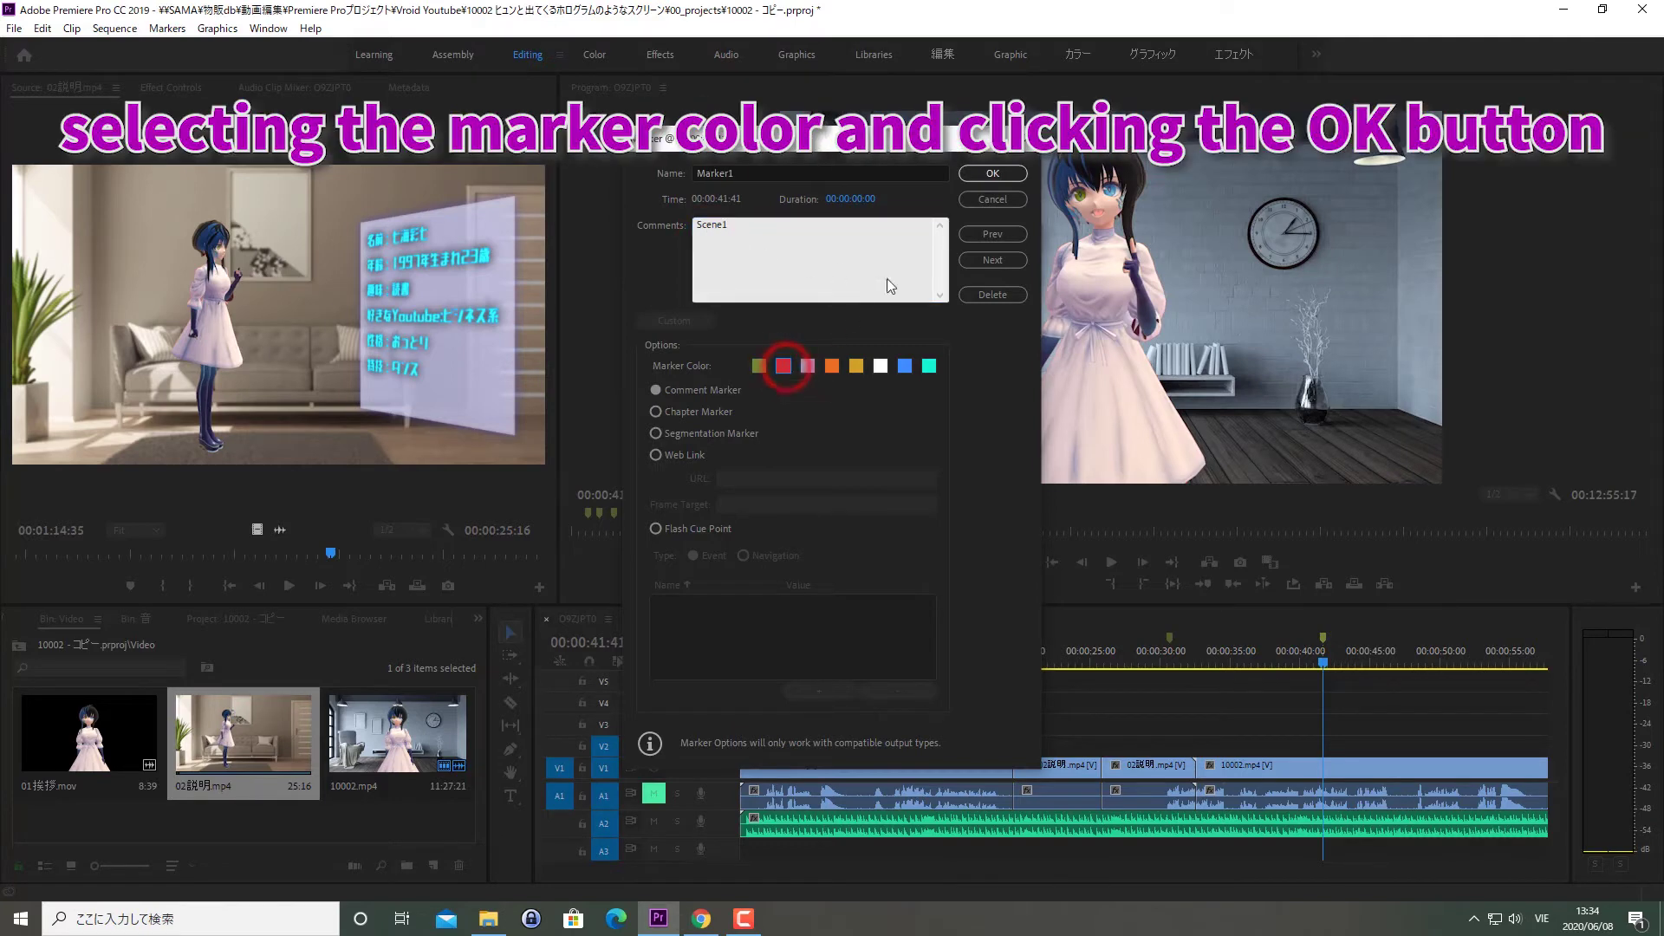
left_click(993, 174)
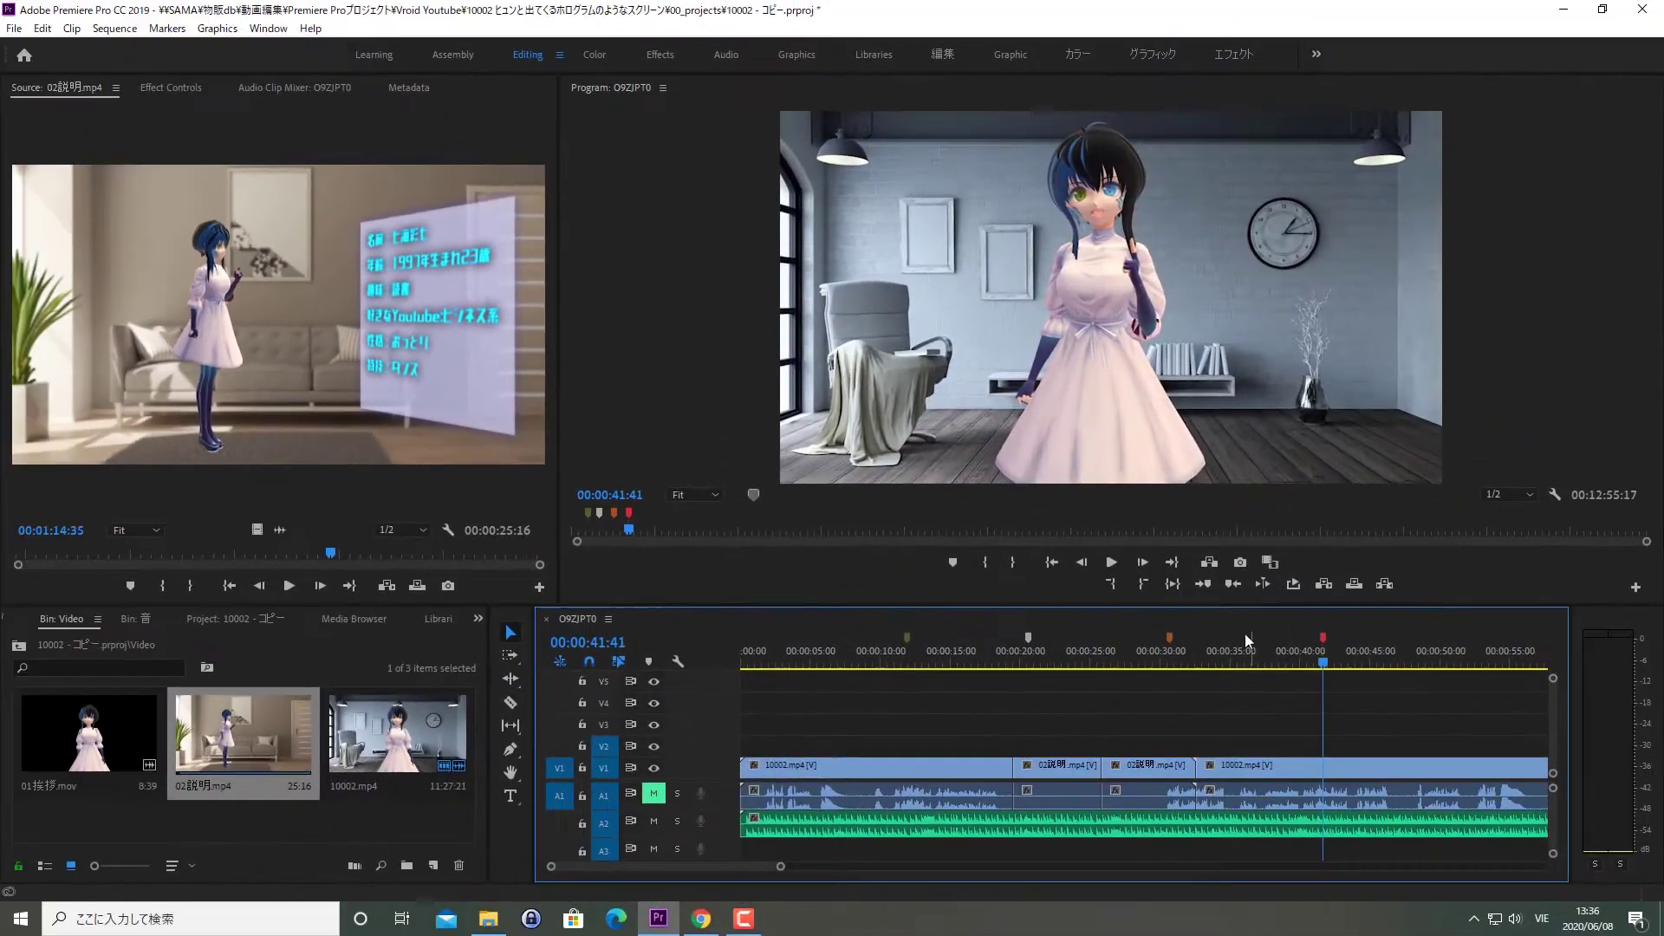
- Turn Marker1 into a range marker by setting its duration to 00:00:04:41
right_click(1324, 638)
left_click(1381, 534)
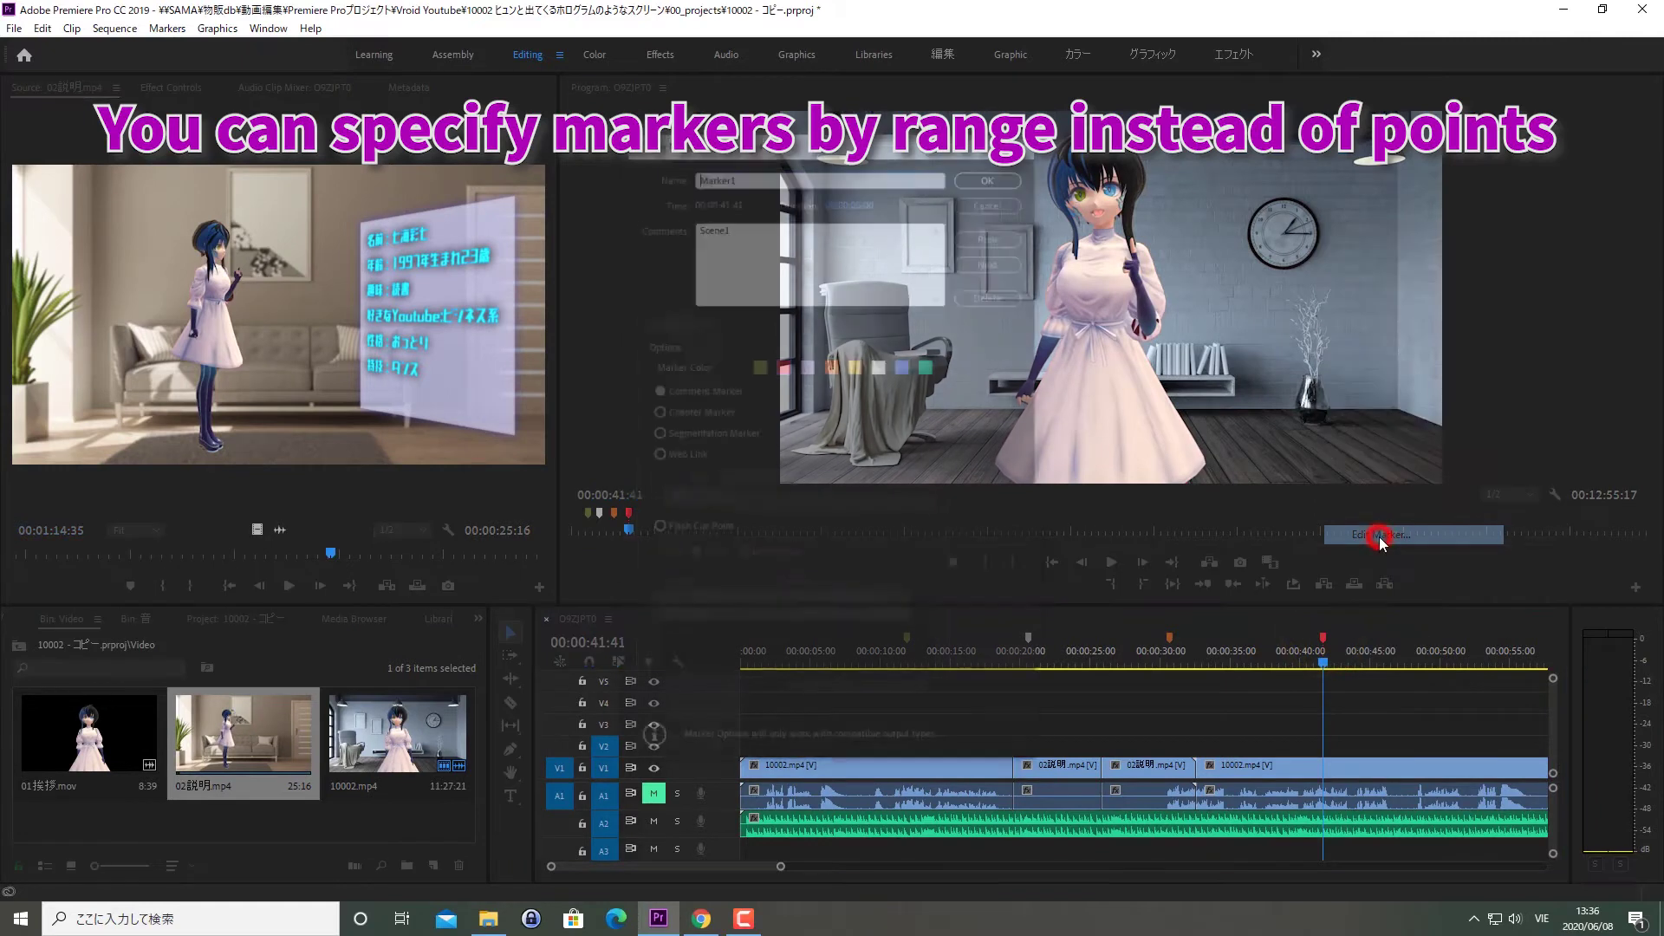
left_click_drag(845, 198, 1142, 267)
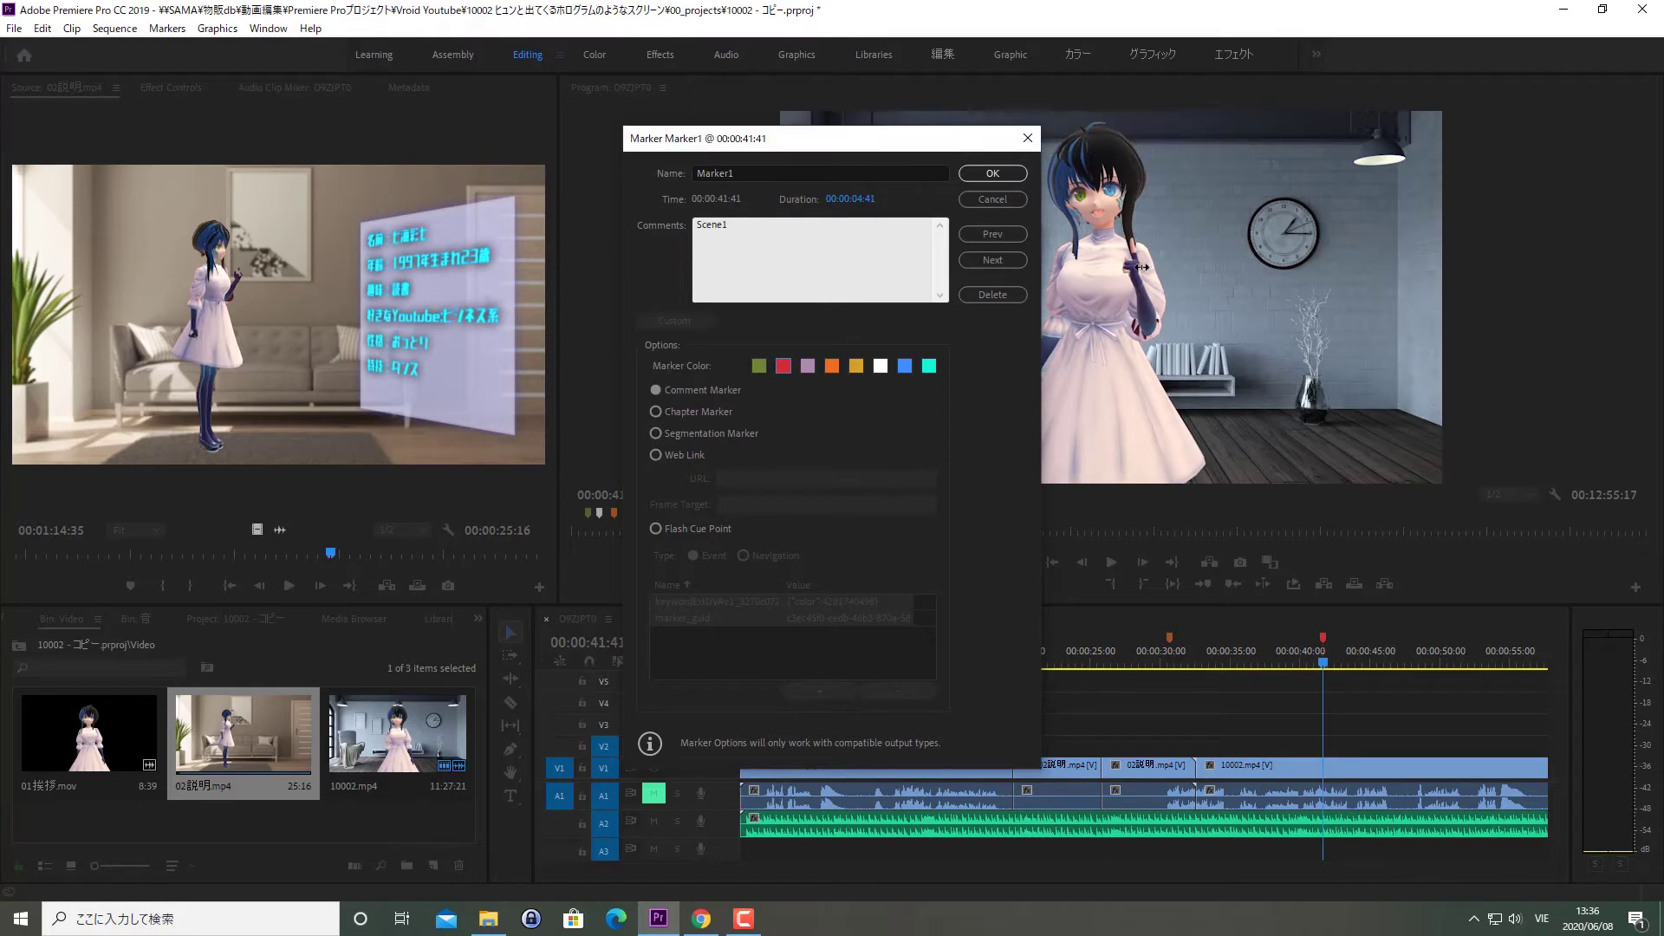
left_click(988, 172)
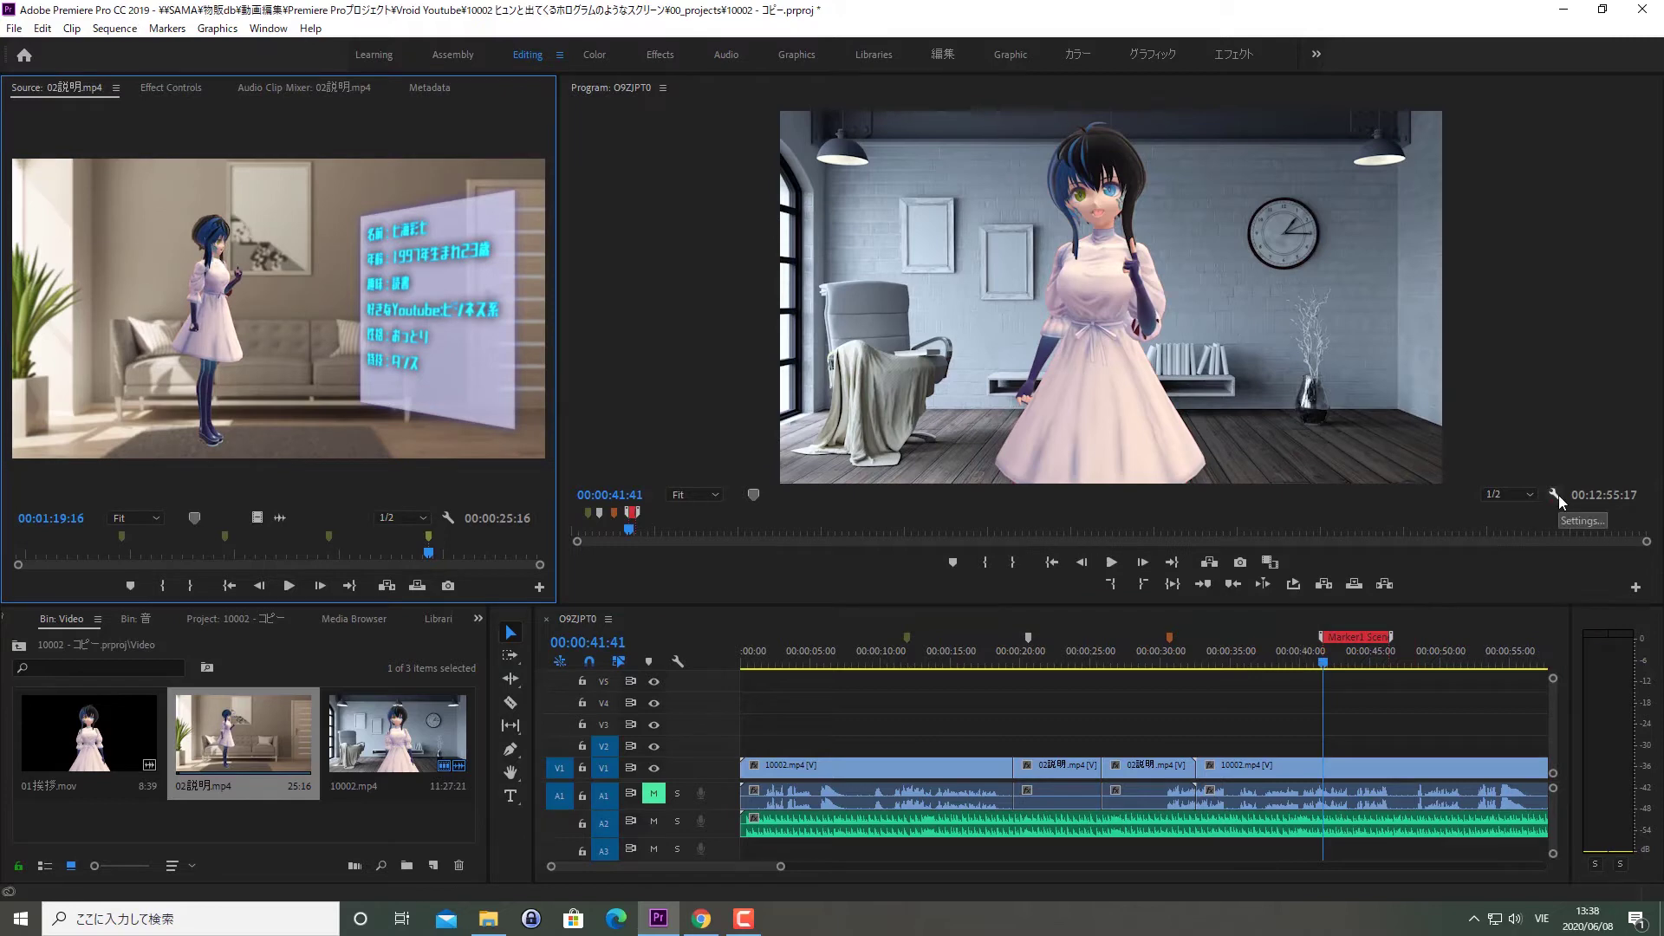
- Hide the markers in the Program monitor, and switch the Source monitor's markers off and back on
left_click(1555, 494)
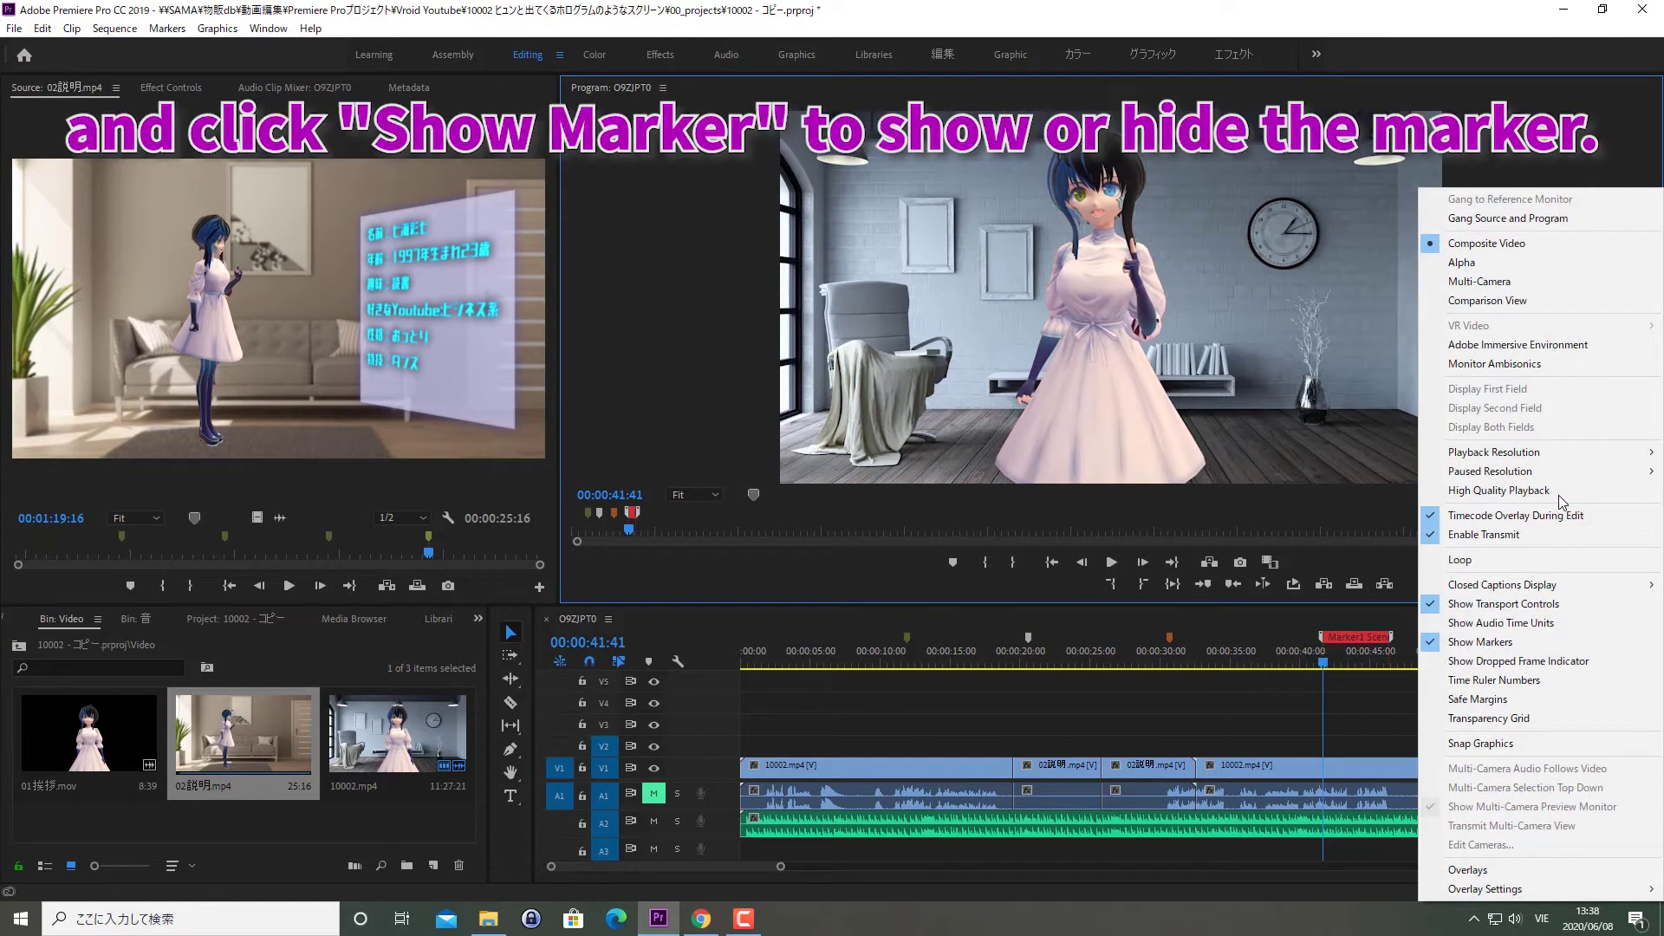
left_click(1514, 642)
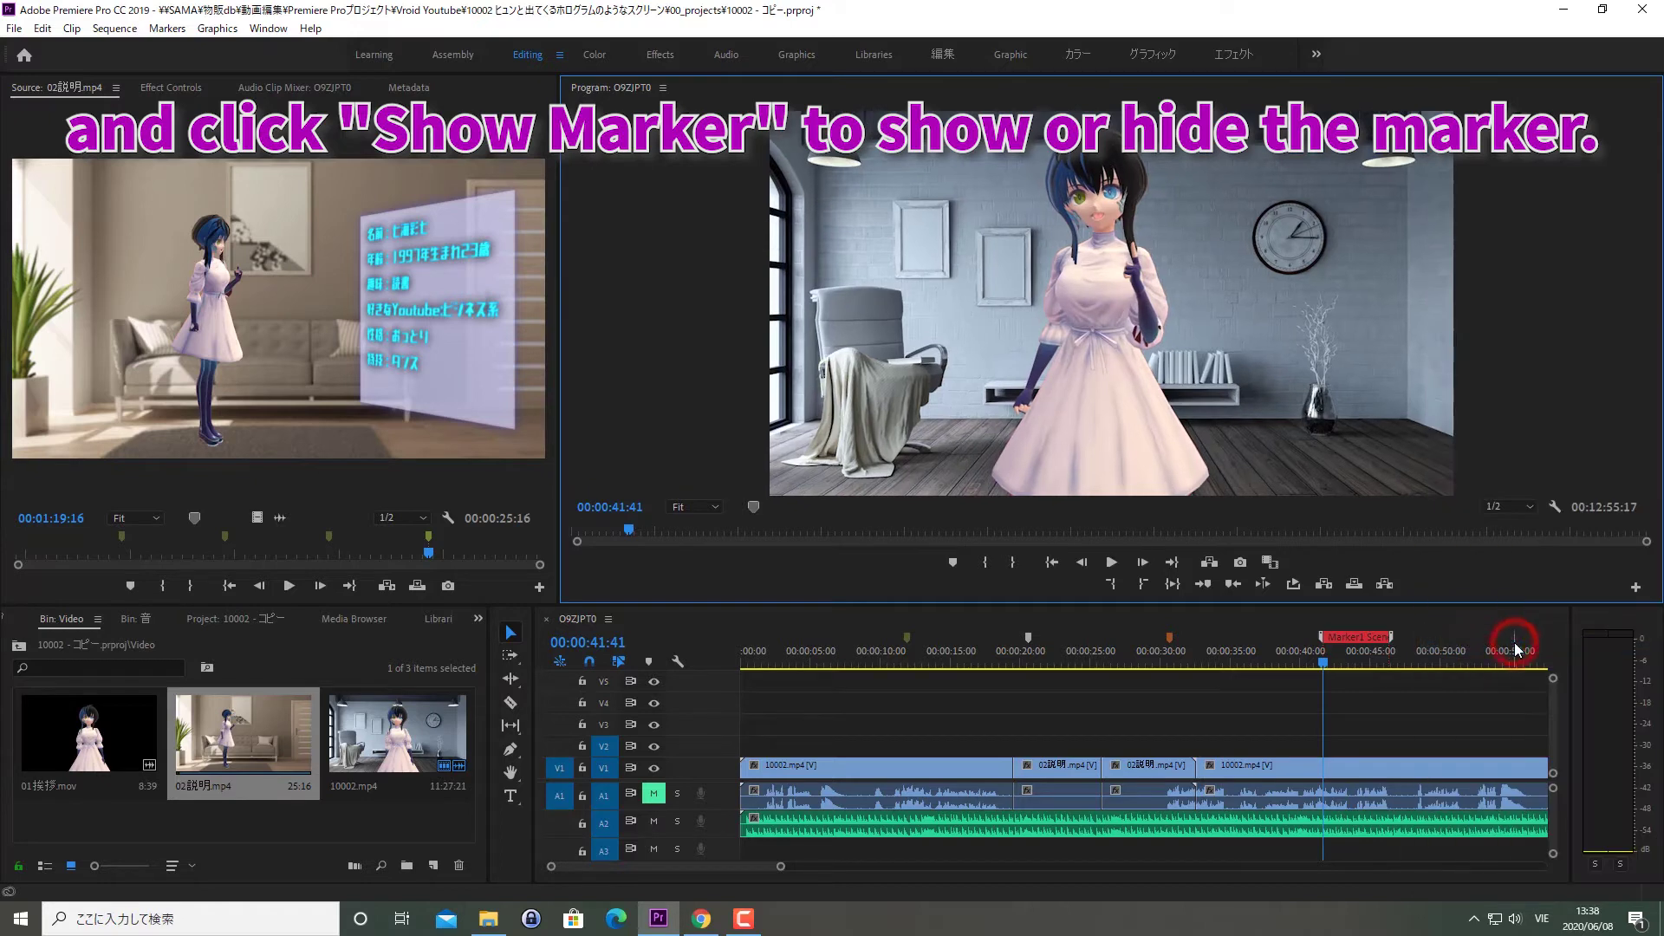
left_click(447, 518)
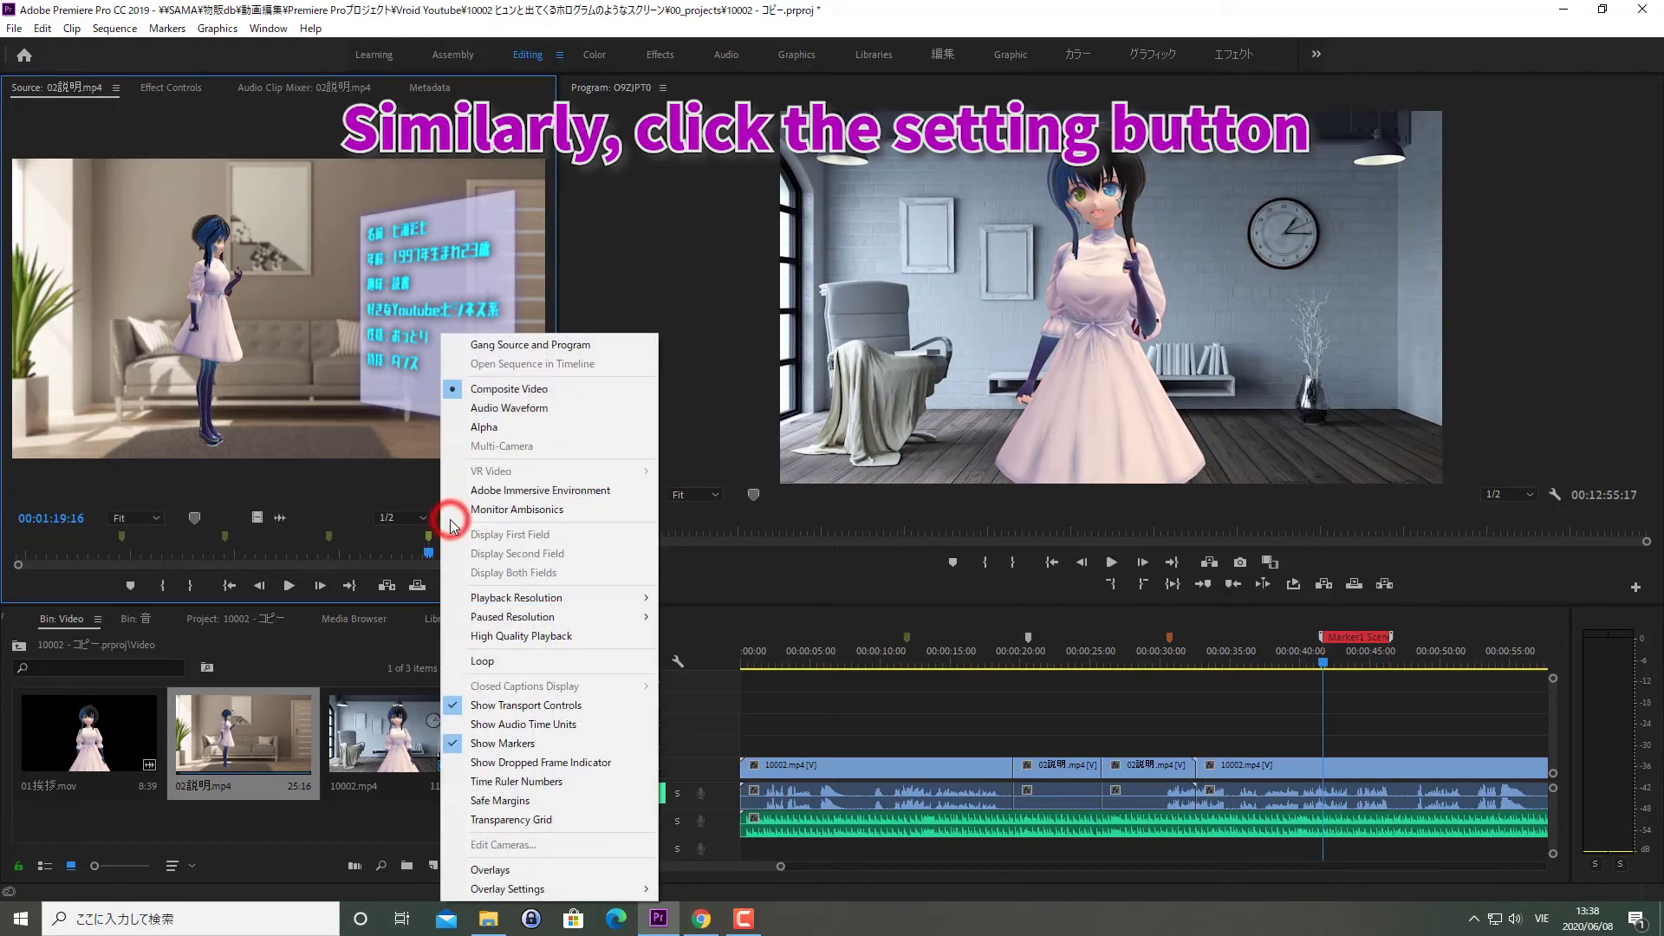
left_click(542, 745)
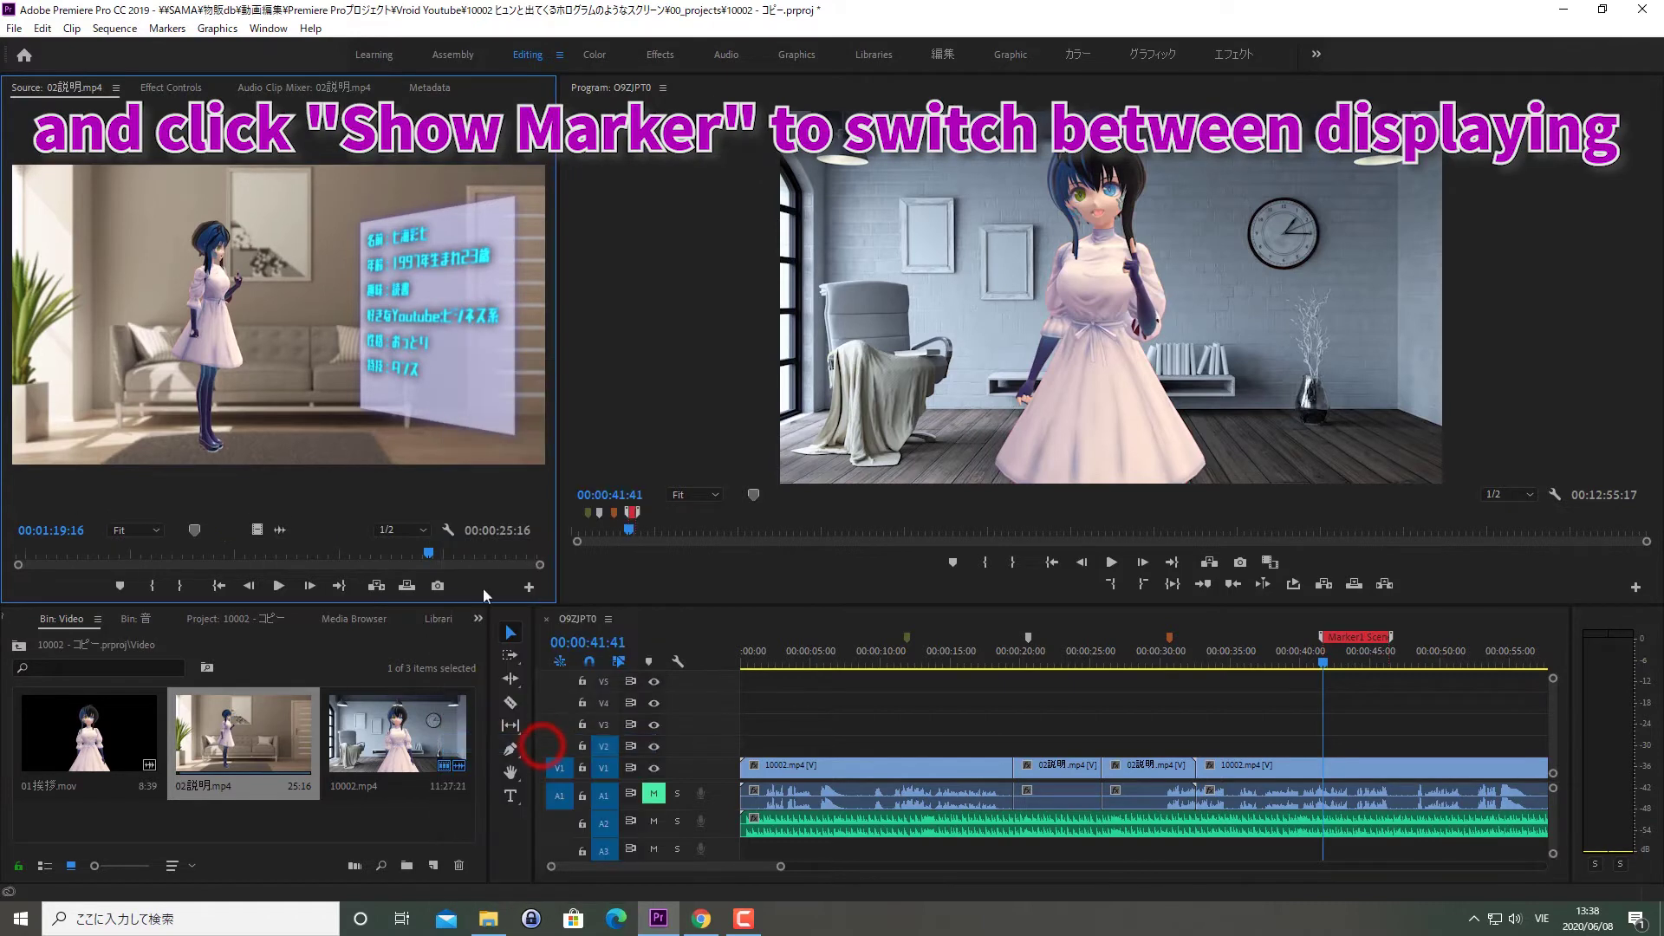
left_click(448, 529)
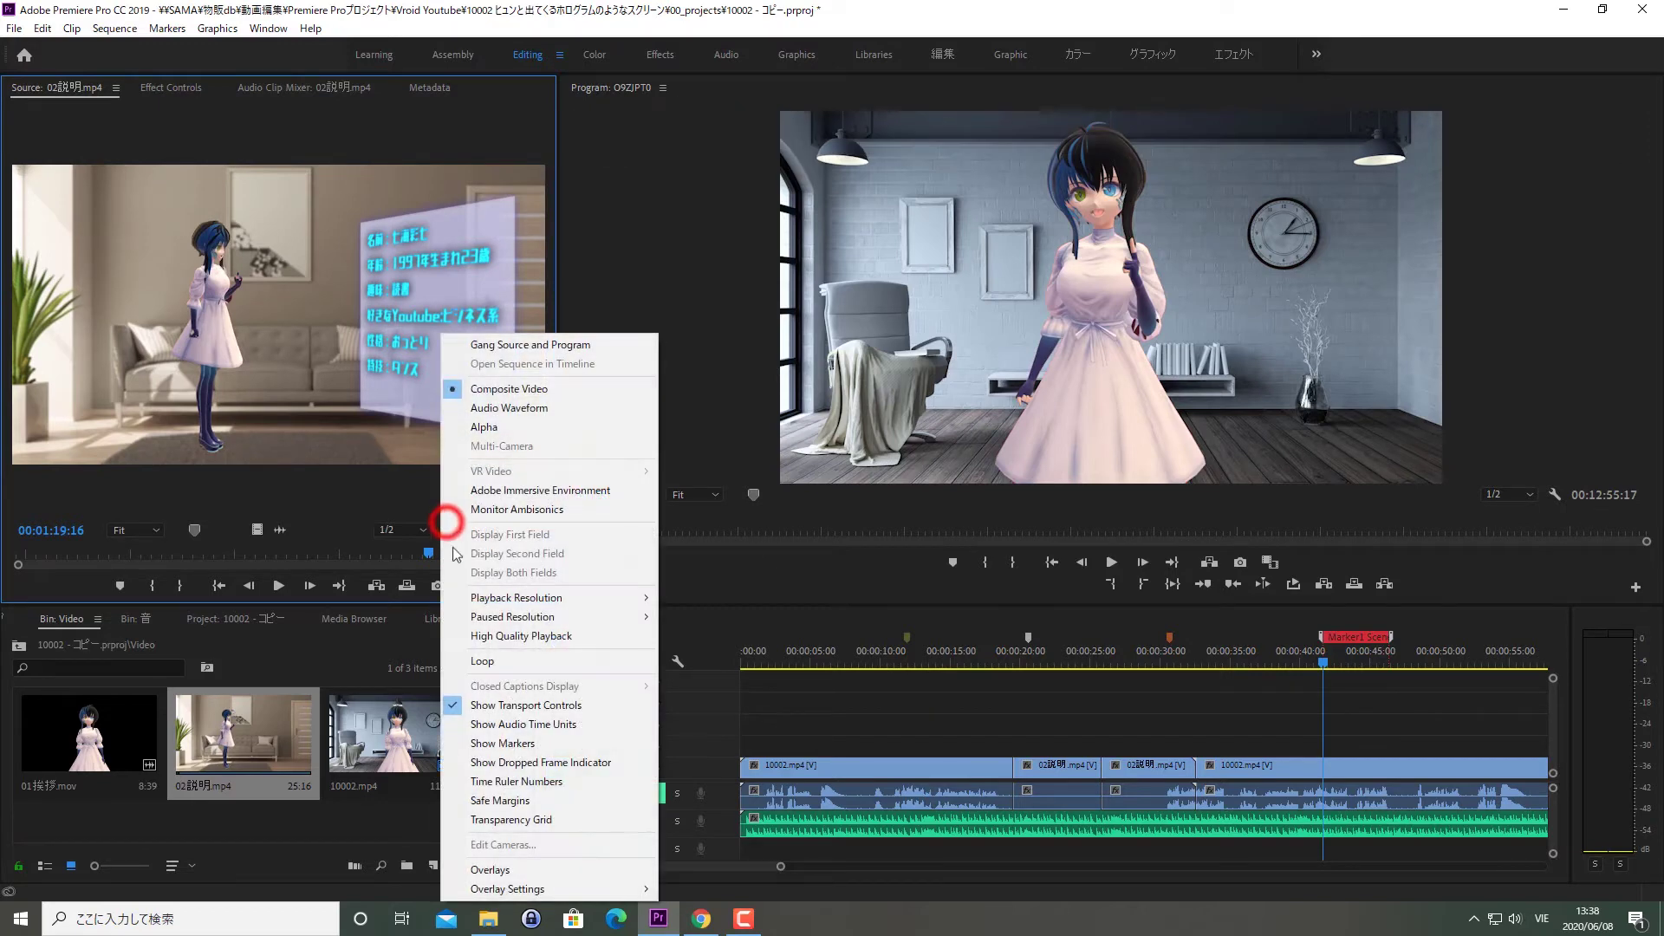
left_click(504, 744)
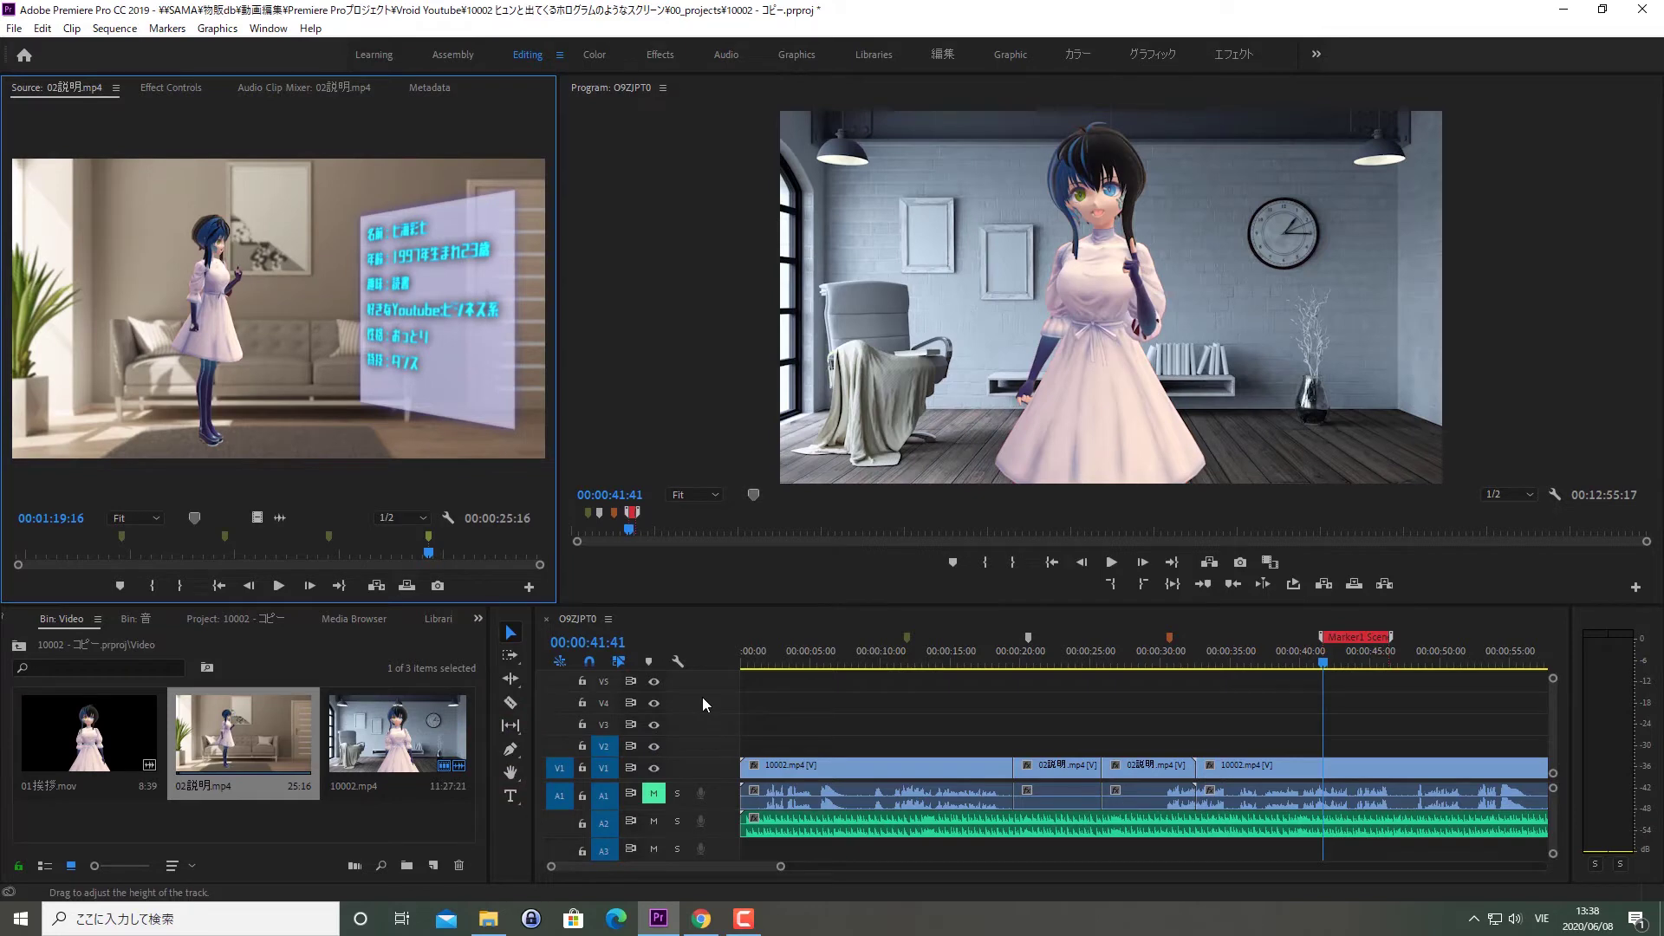
- Show clip markers on the clips in the timeline
left_click(681, 662)
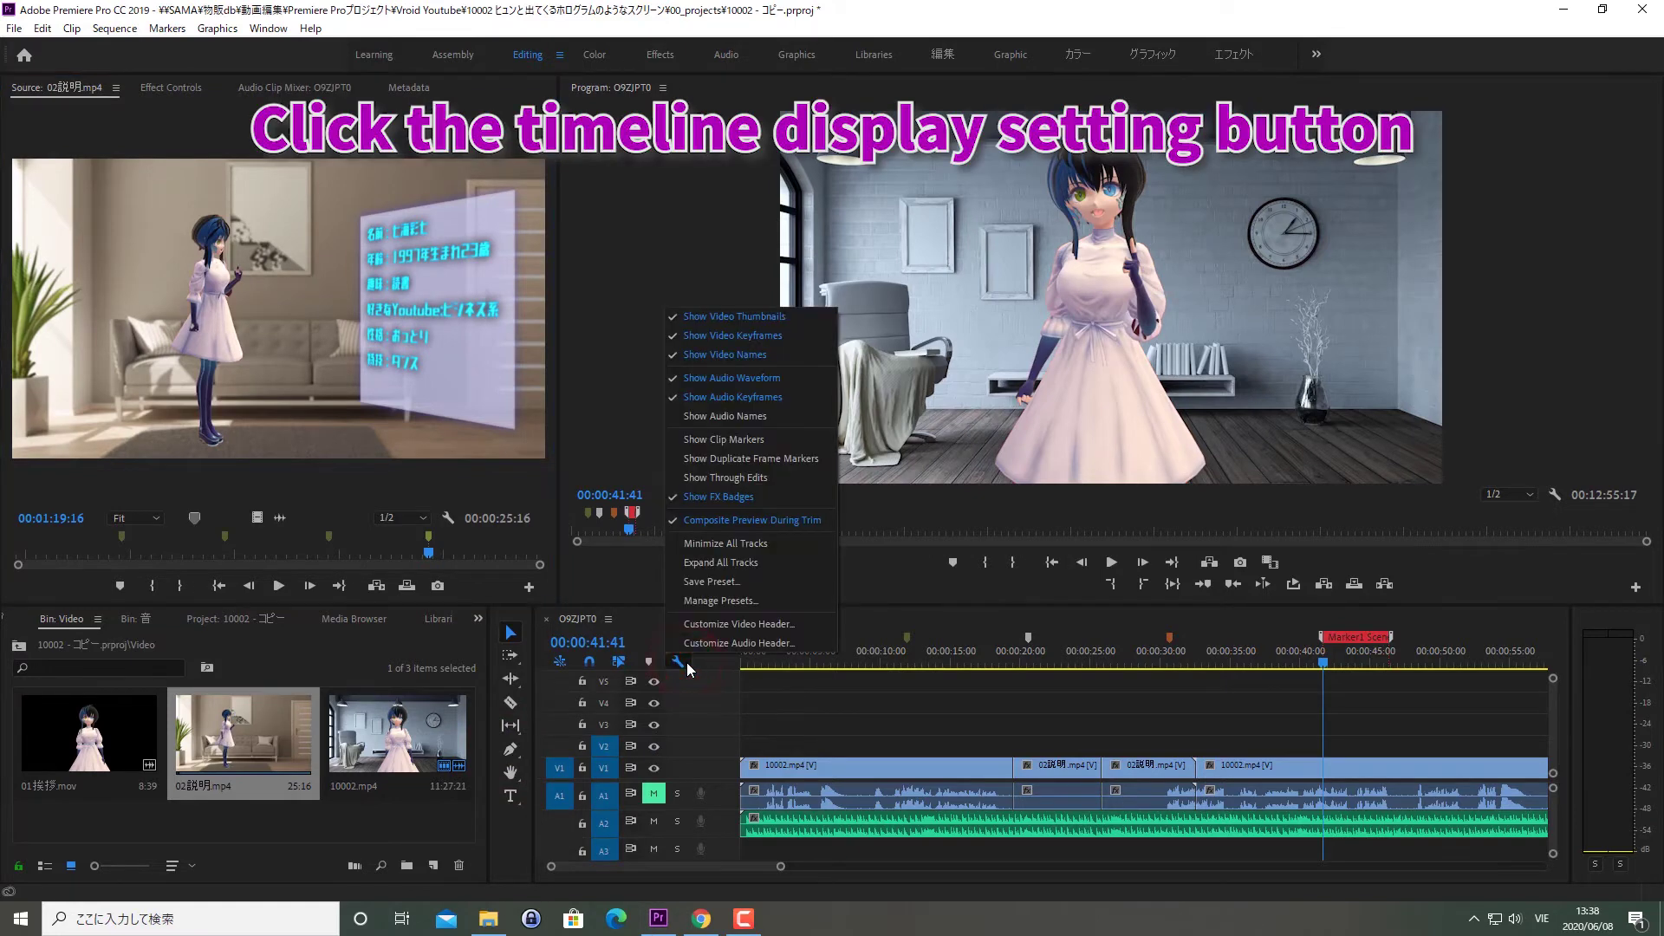
left_click(764, 446)
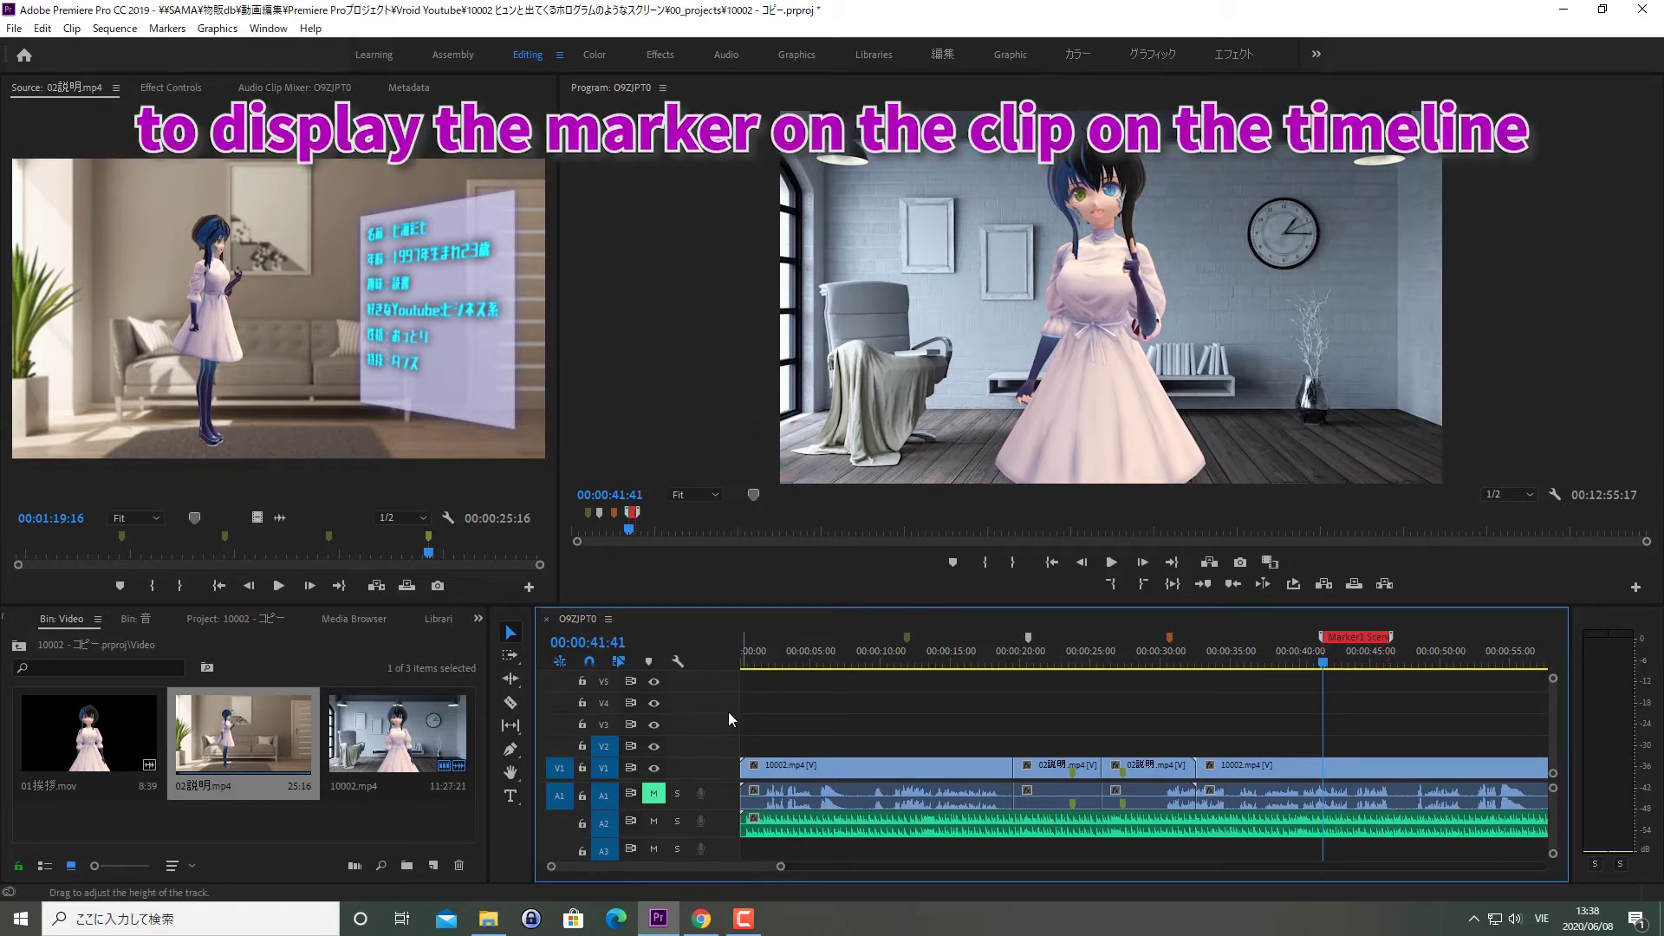
- Place the source clip 02説明.mp4 on track V3 at about 00:00:14 and show duplicate frame markers in the timeline
left_click_drag(326, 357, 954, 731)
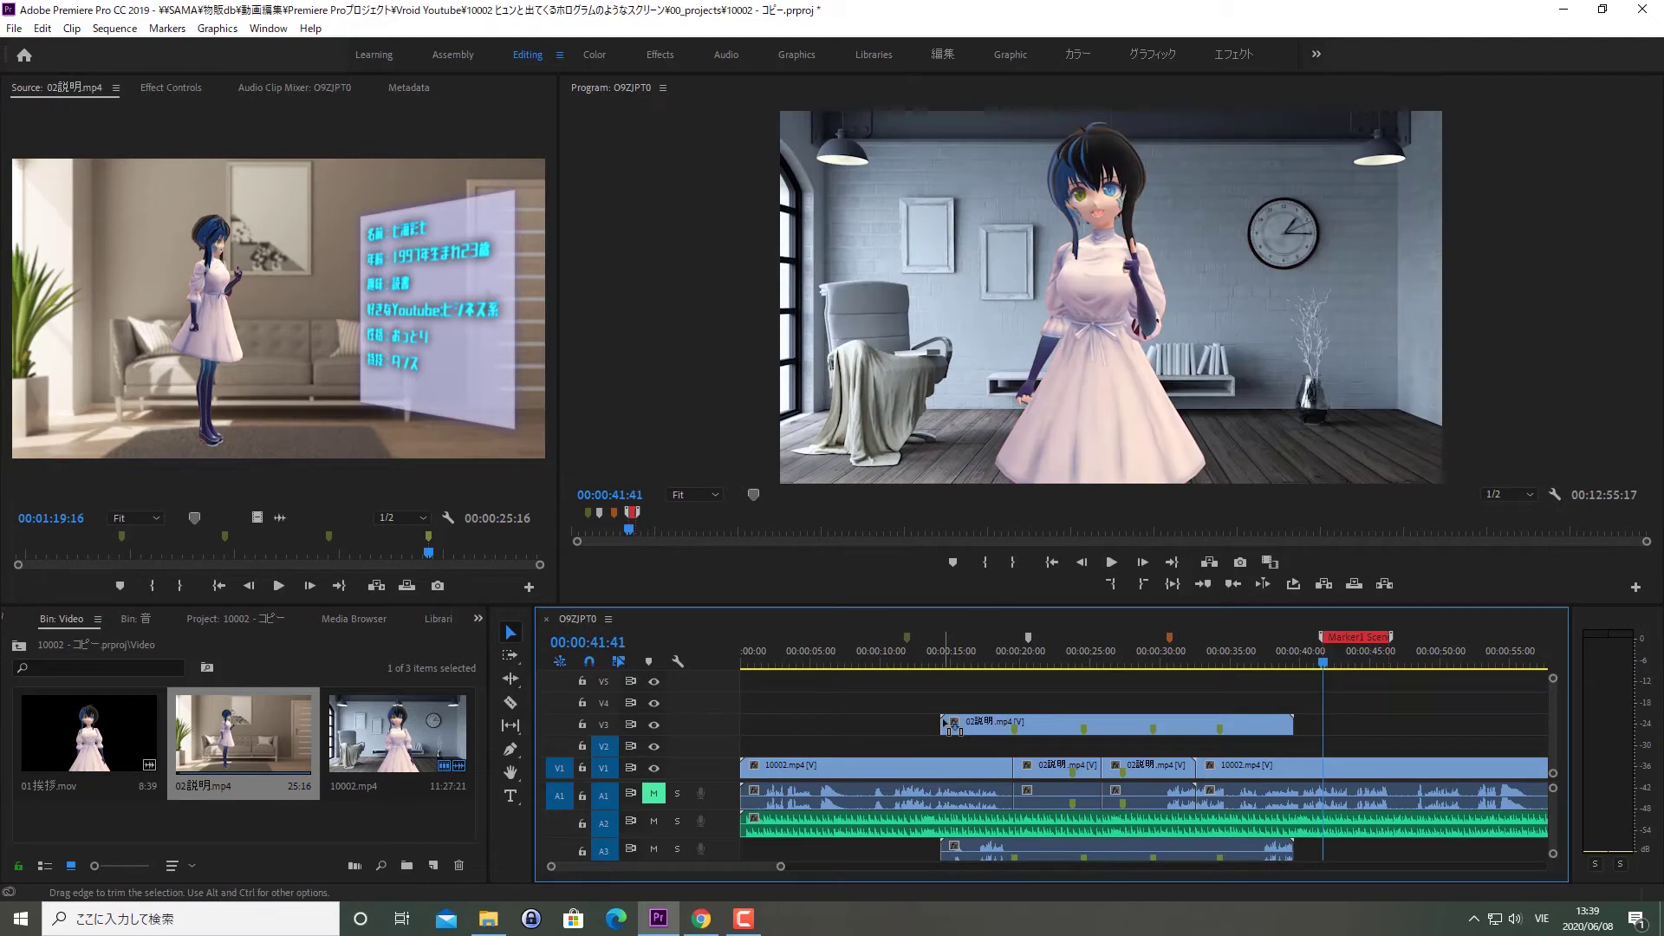
left_click(677, 661)
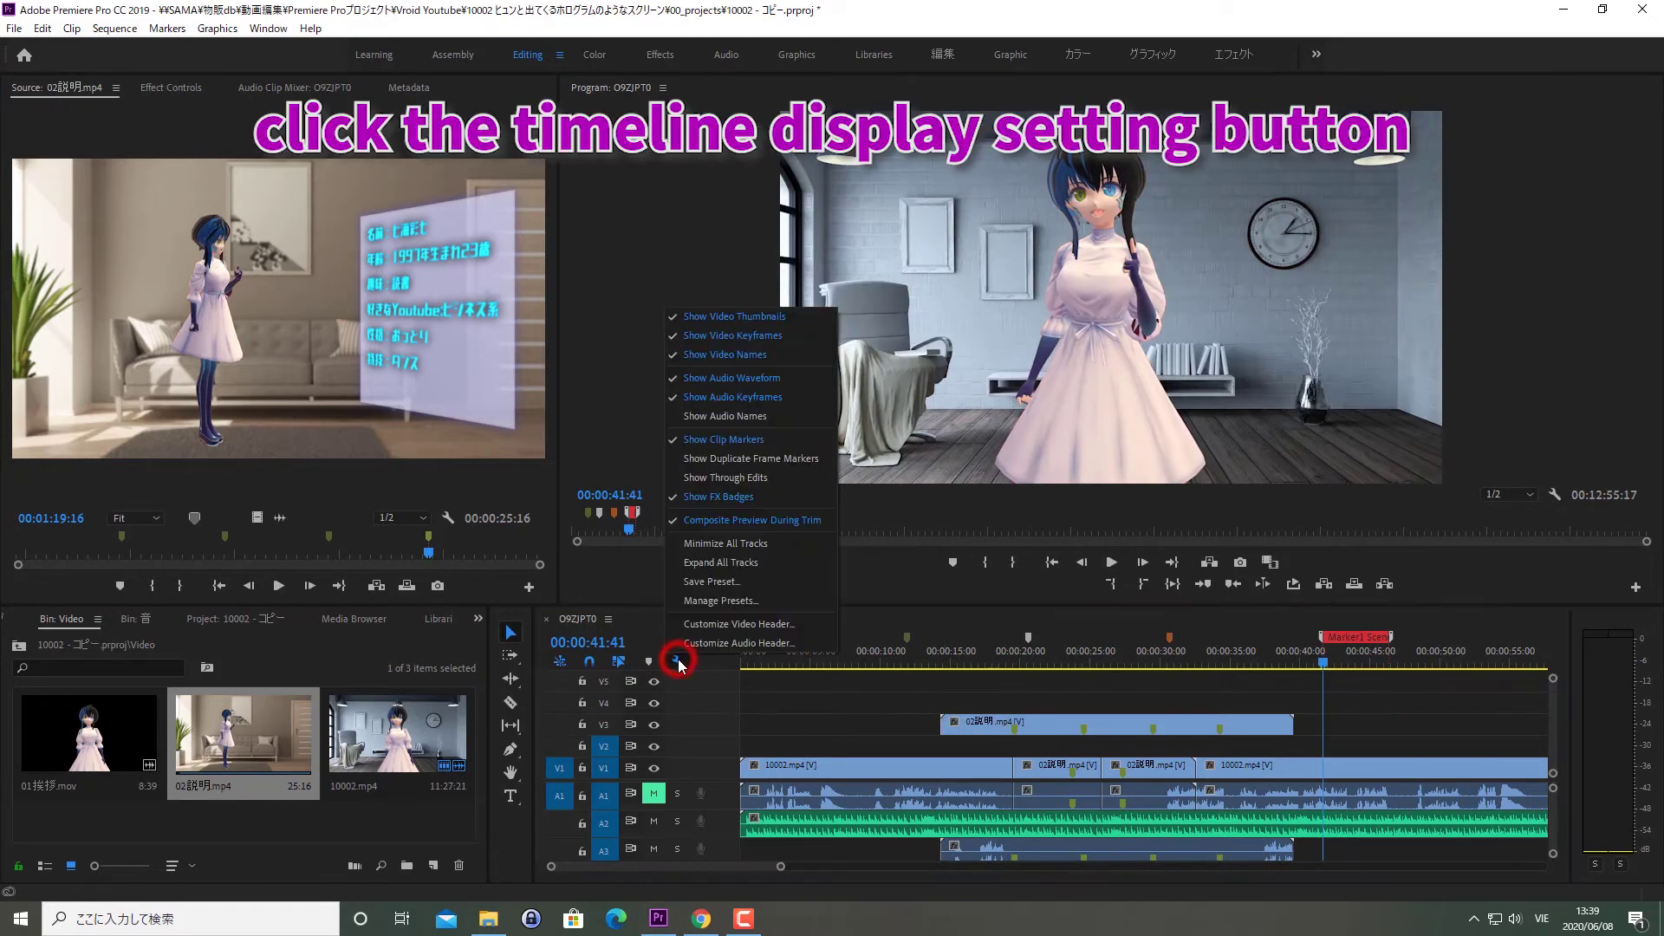
left_click(738, 465)
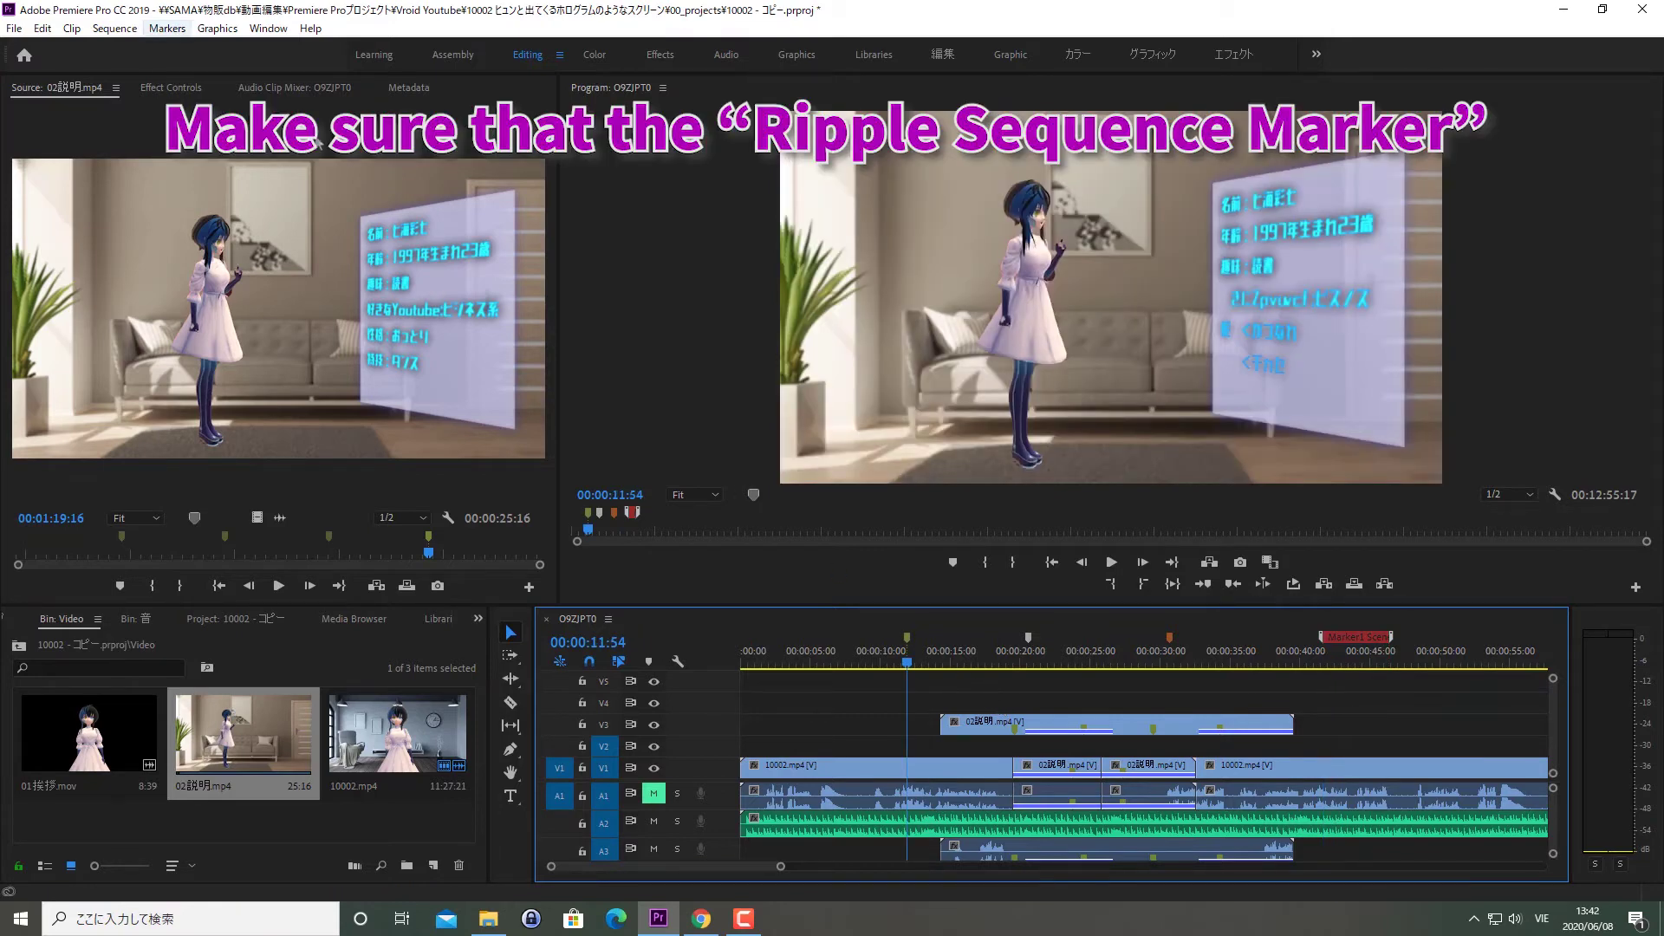
- Enable Ripple Sequence Markers and ripple-delete the second short 10002.mp4 segment on V1 with its audio
left_click(167, 28)
left_click(252, 452)
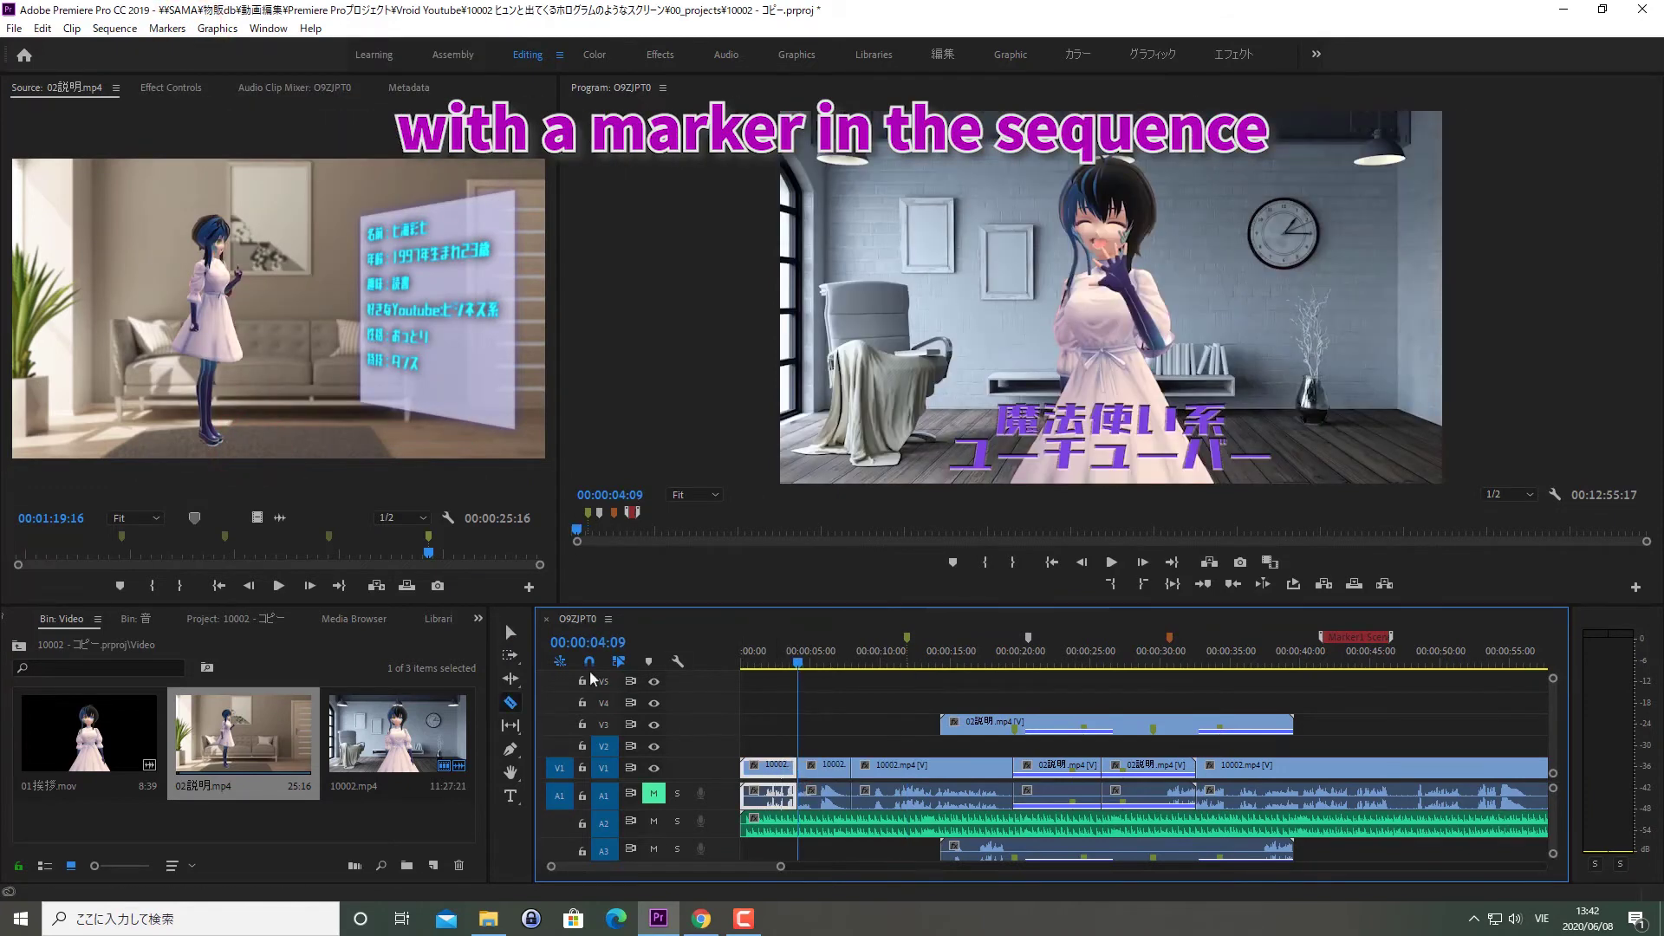
left_click(510, 633)
left_click(811, 790)
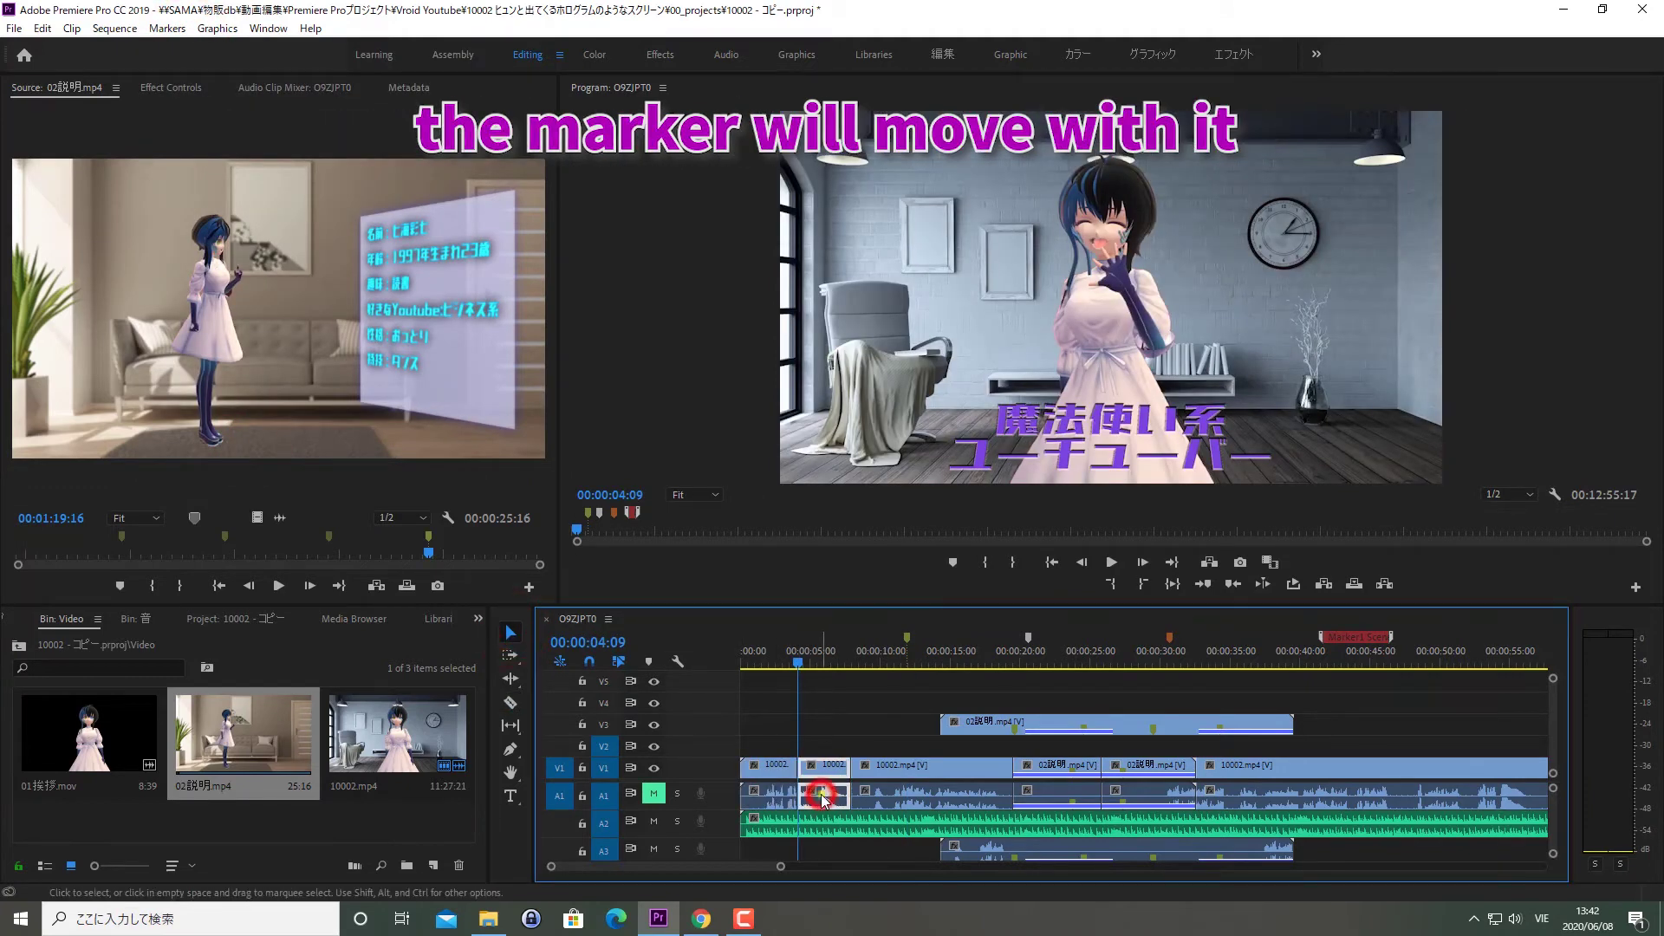
right_click(810, 790)
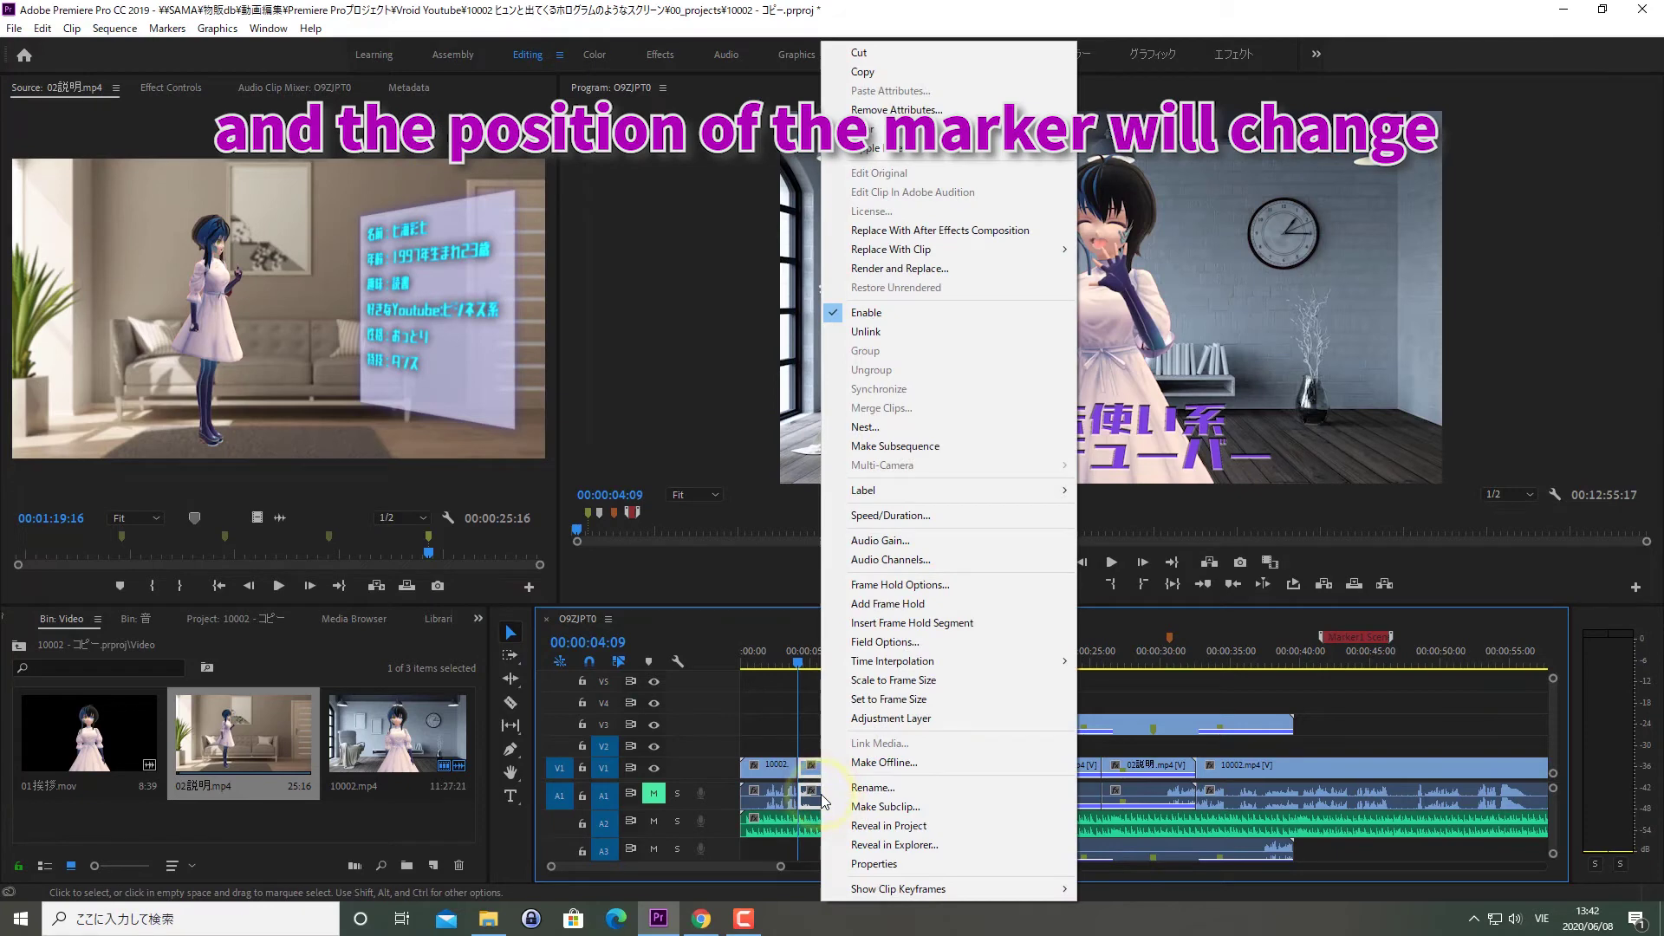
left_click(902, 151)
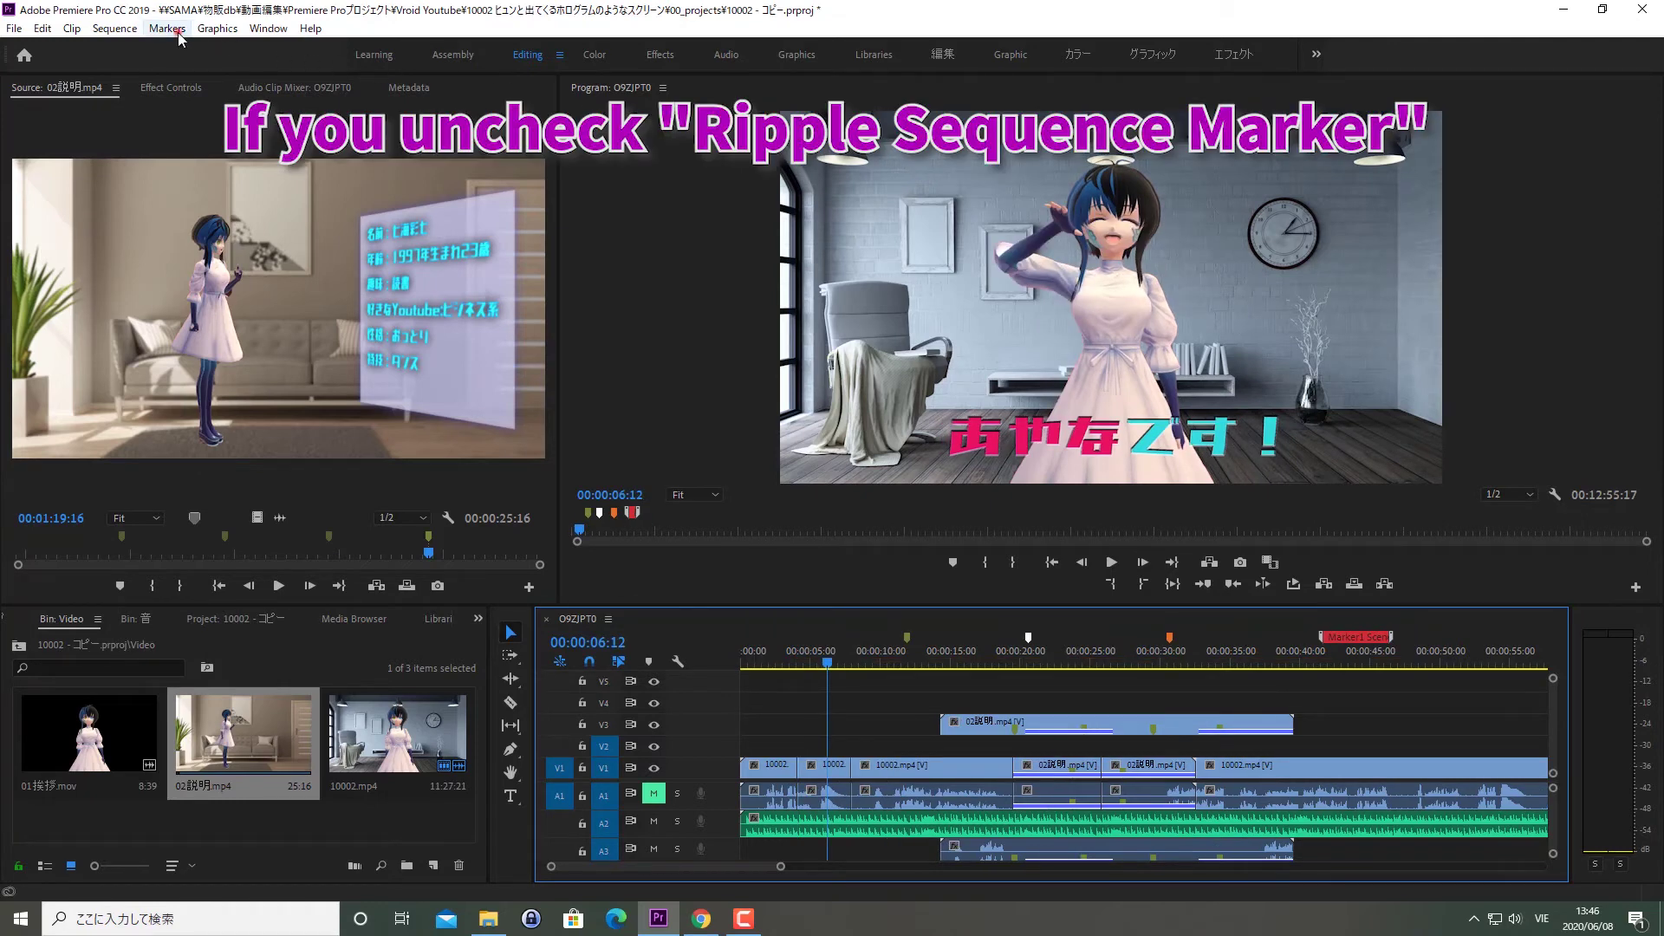
- Disable Ripple Sequence Markers and ripple-delete the second short 10002.mp4 segment on V1 with its audio
left_click(179, 33)
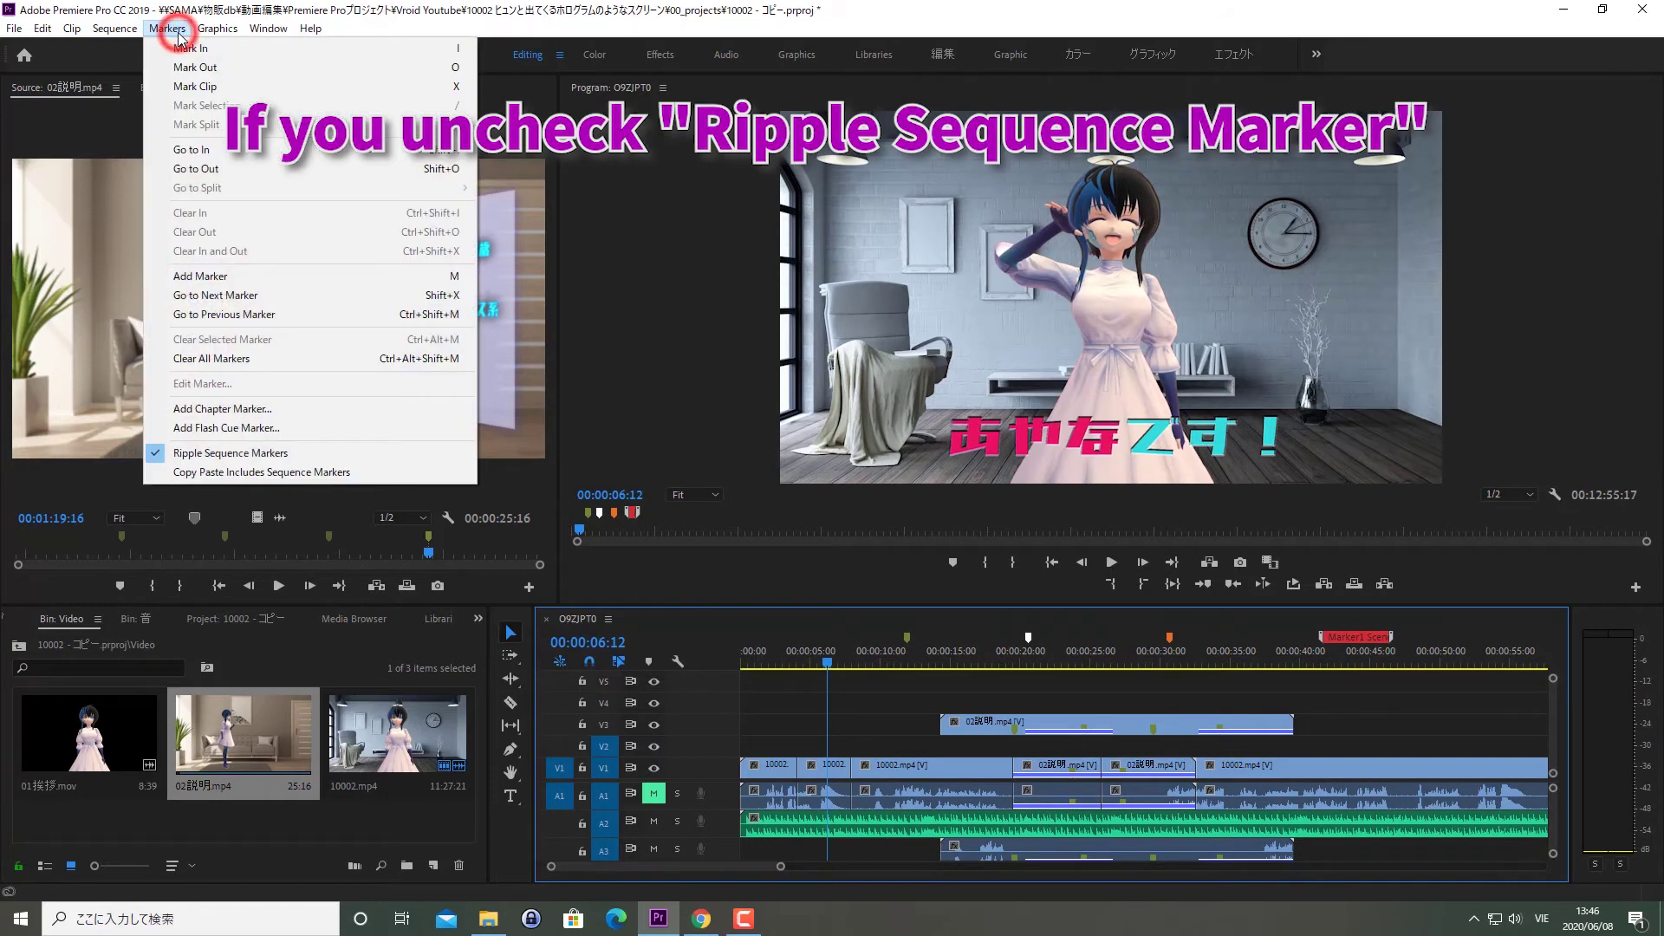
left_click(271, 453)
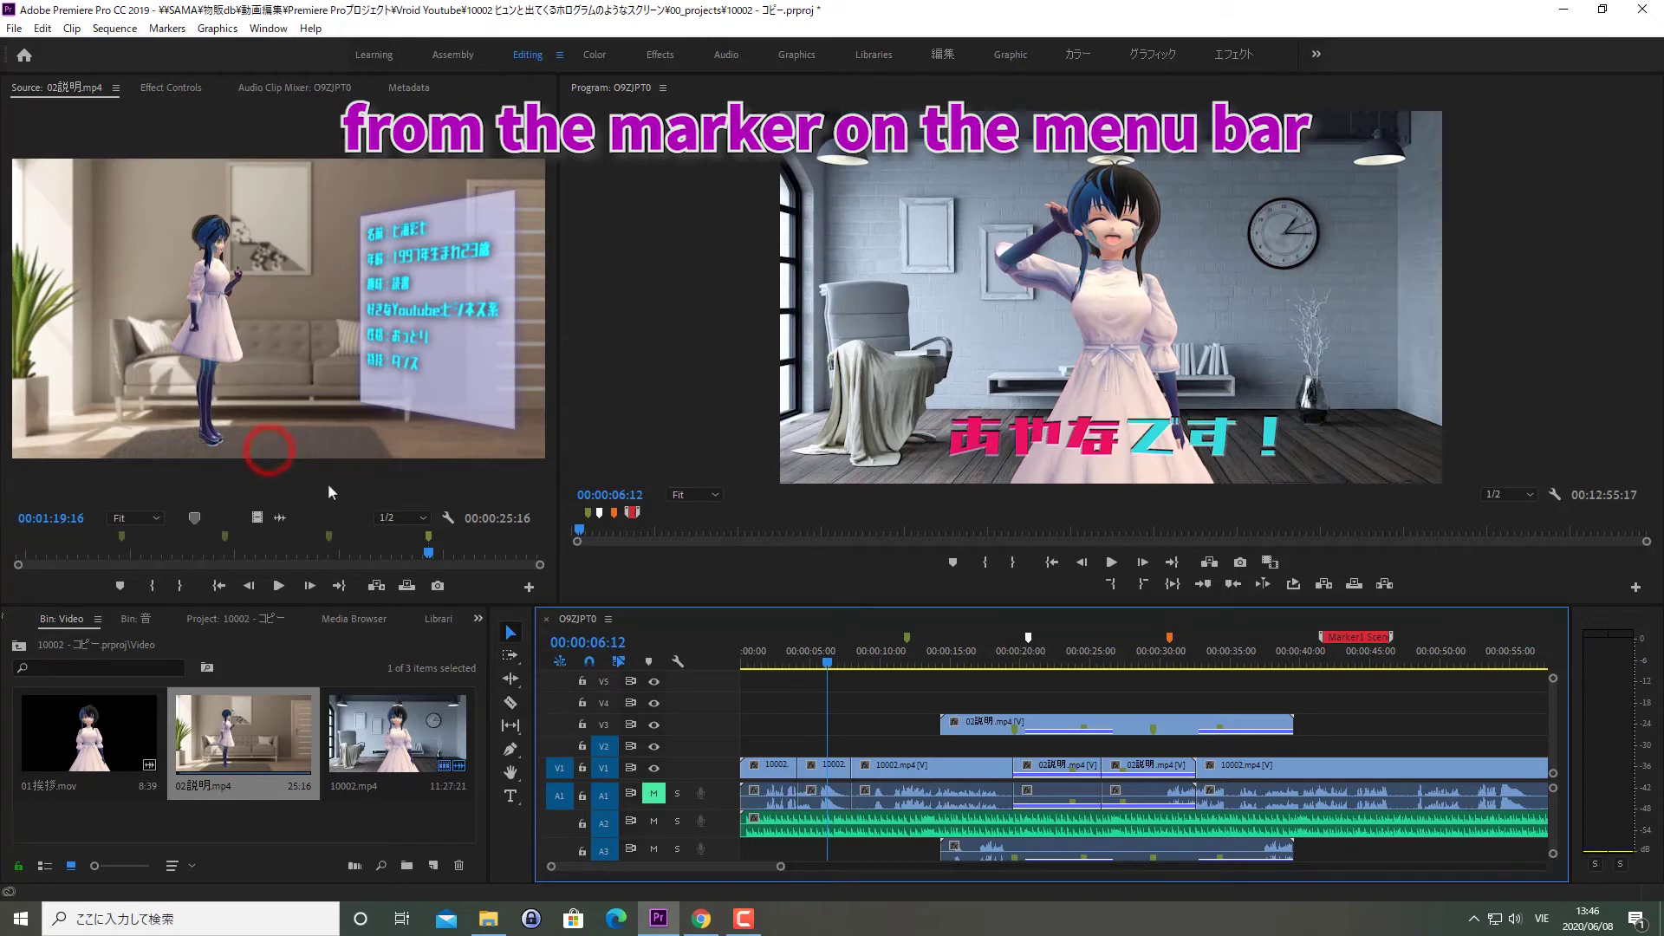
right_click(821, 760)
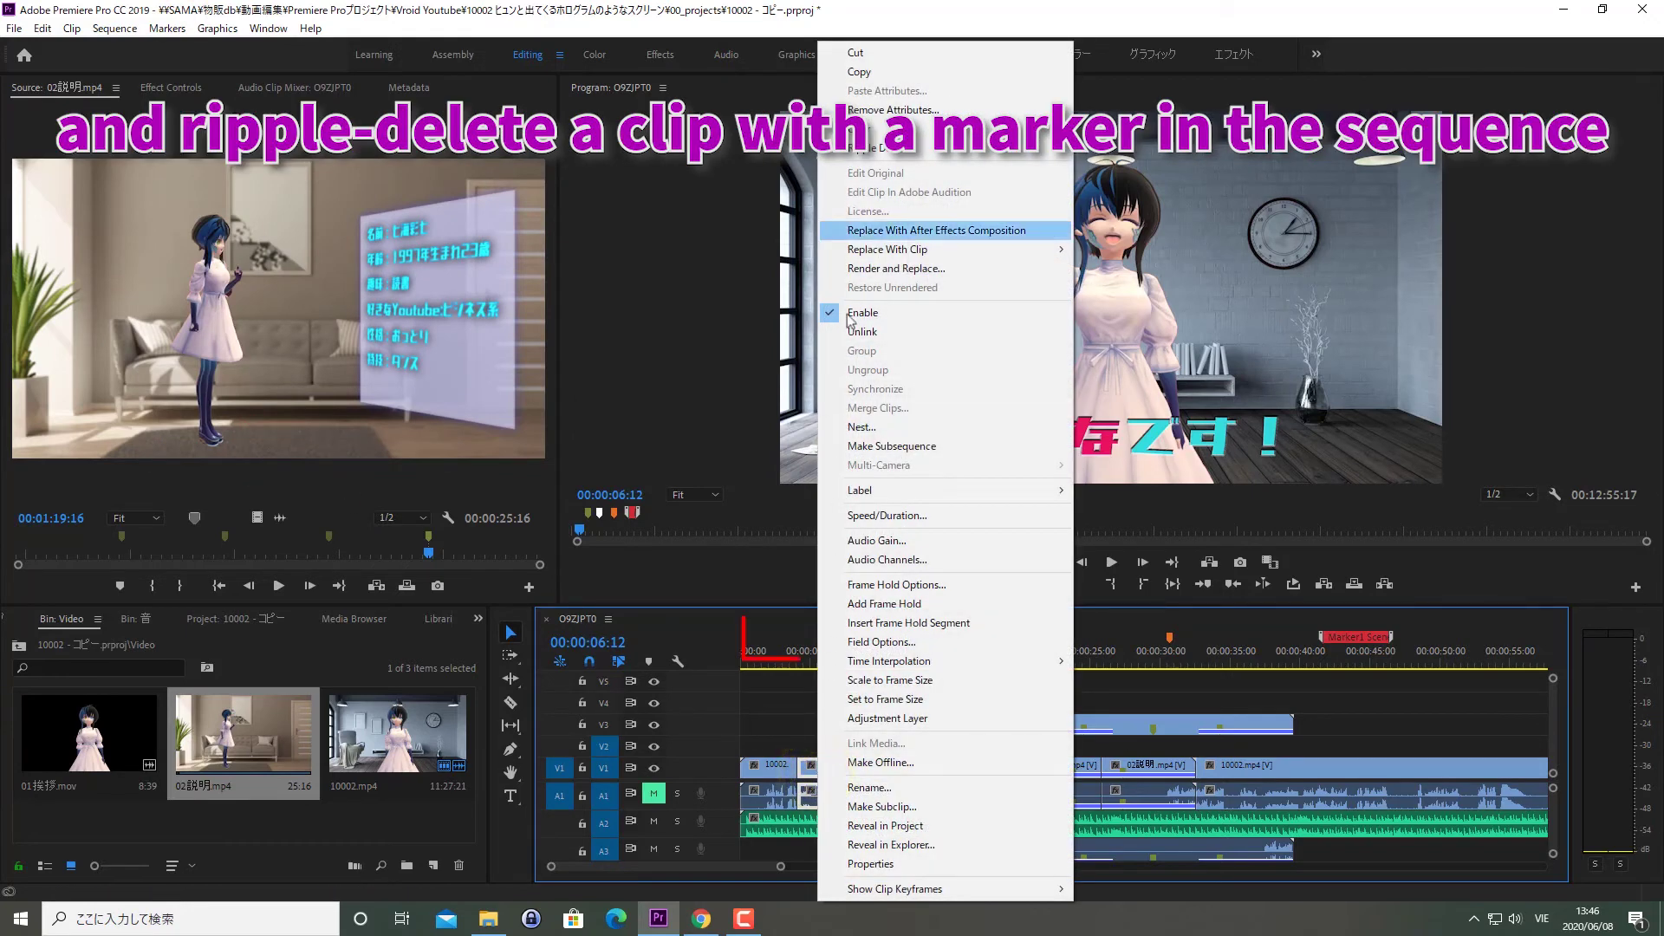
left_click(867, 148)
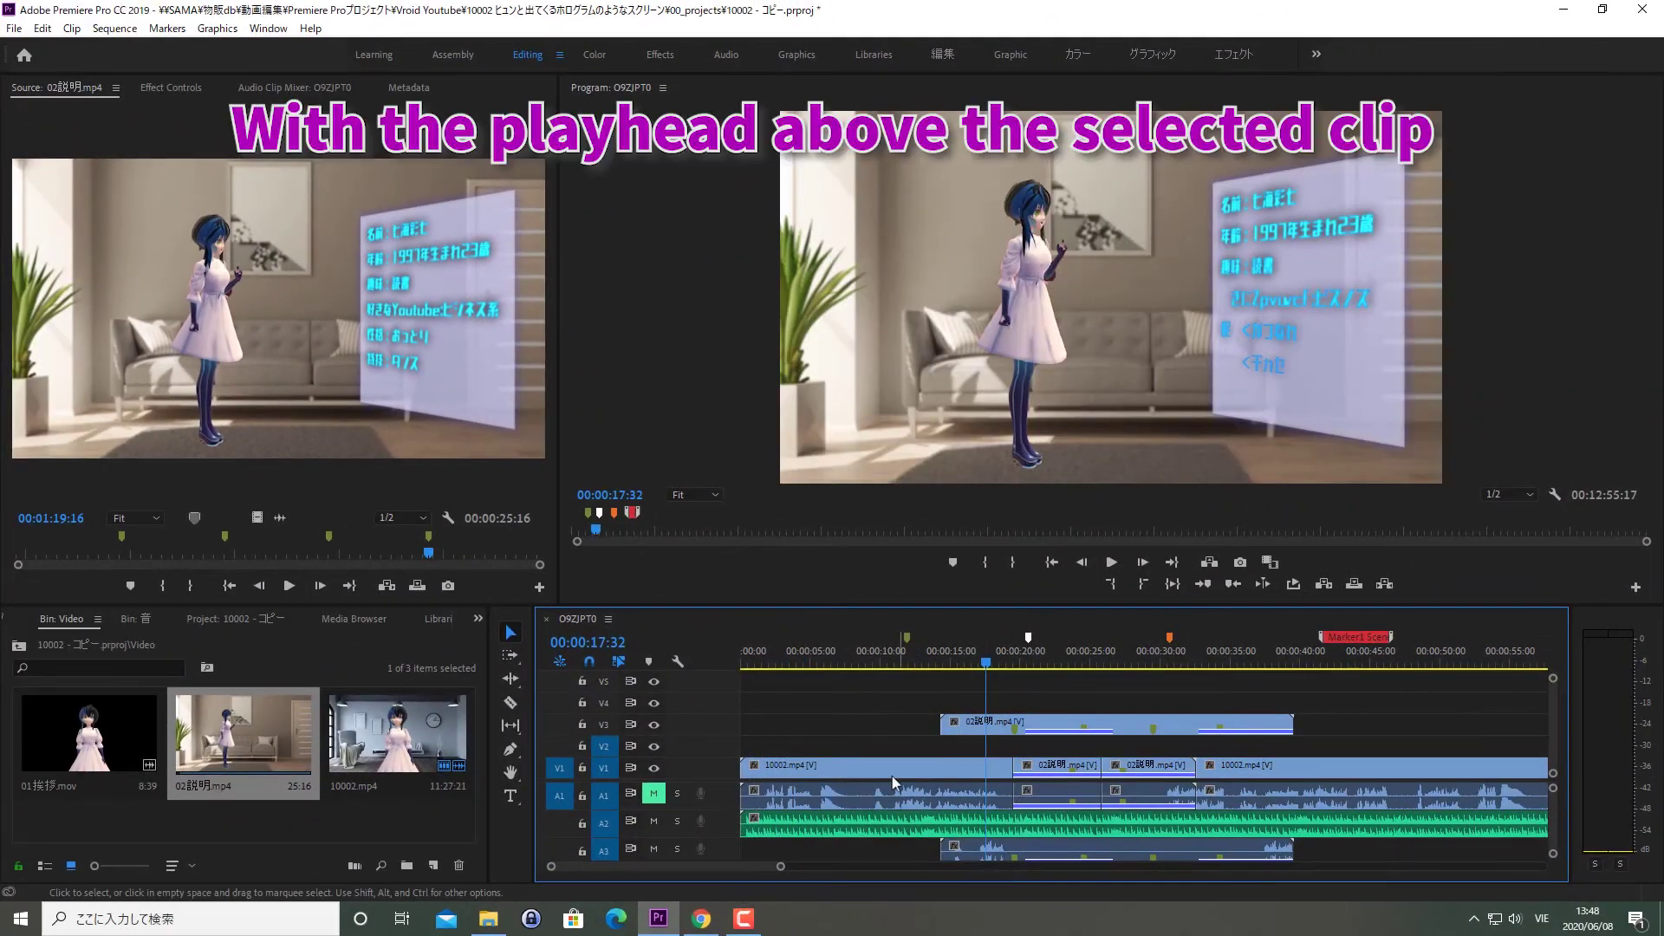
- Add a marker at the 00:00:17:32 playhead position to the first 10002.mp4 clip on V1
left_click(892, 776)
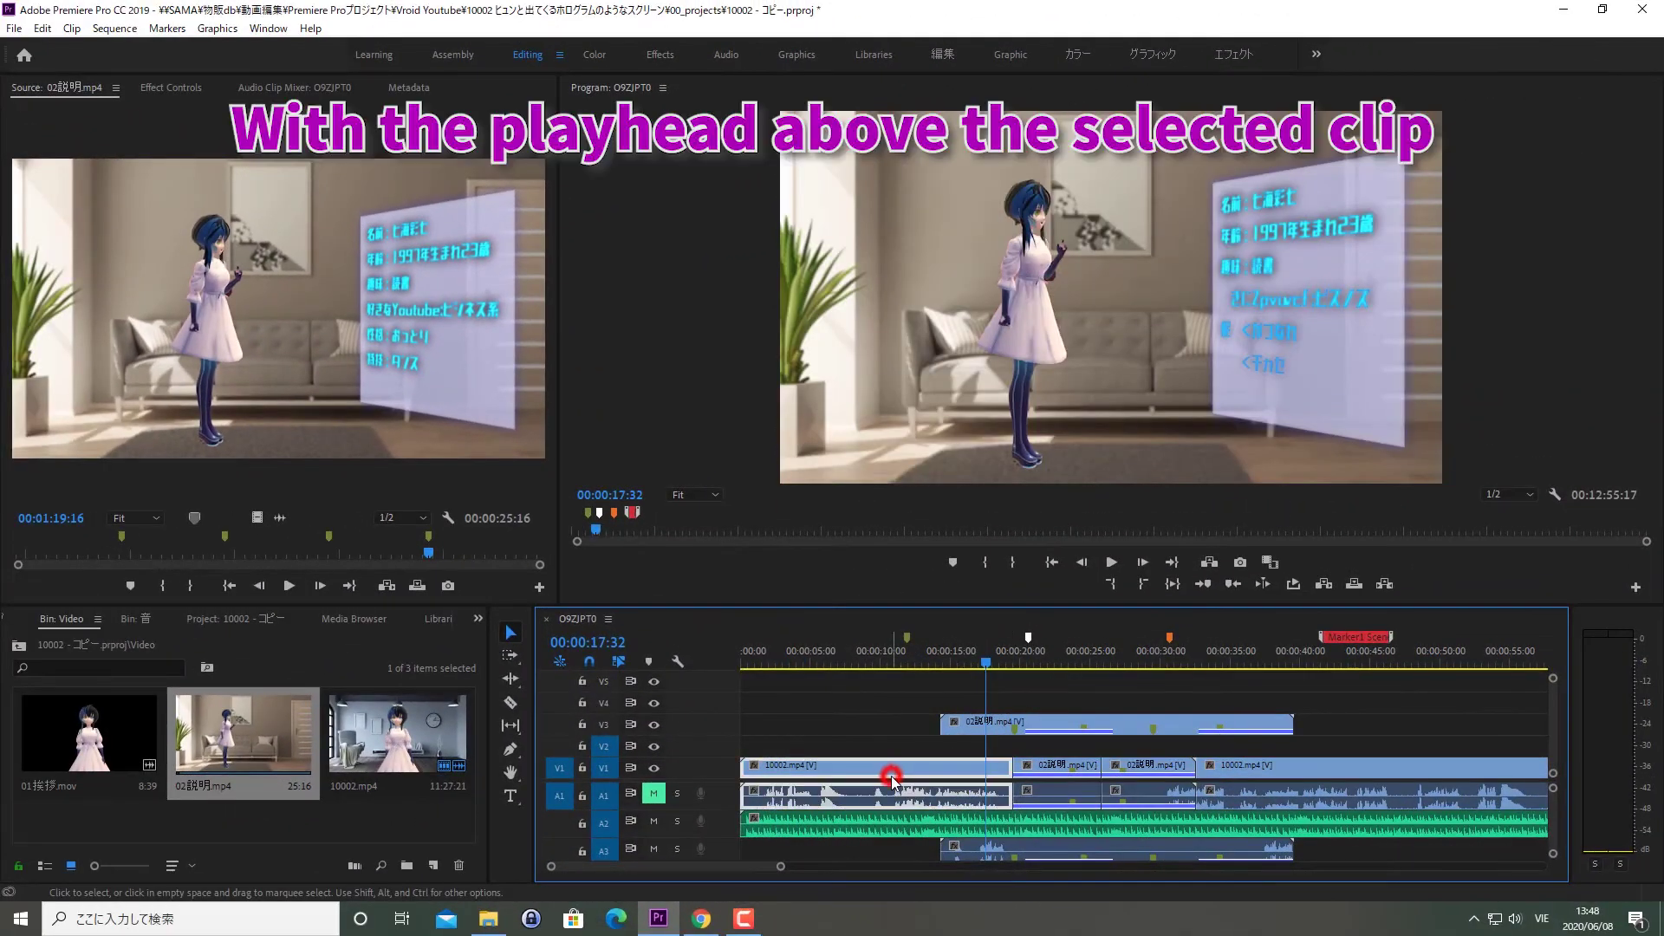
left_click(167, 28)
left_click(335, 276)
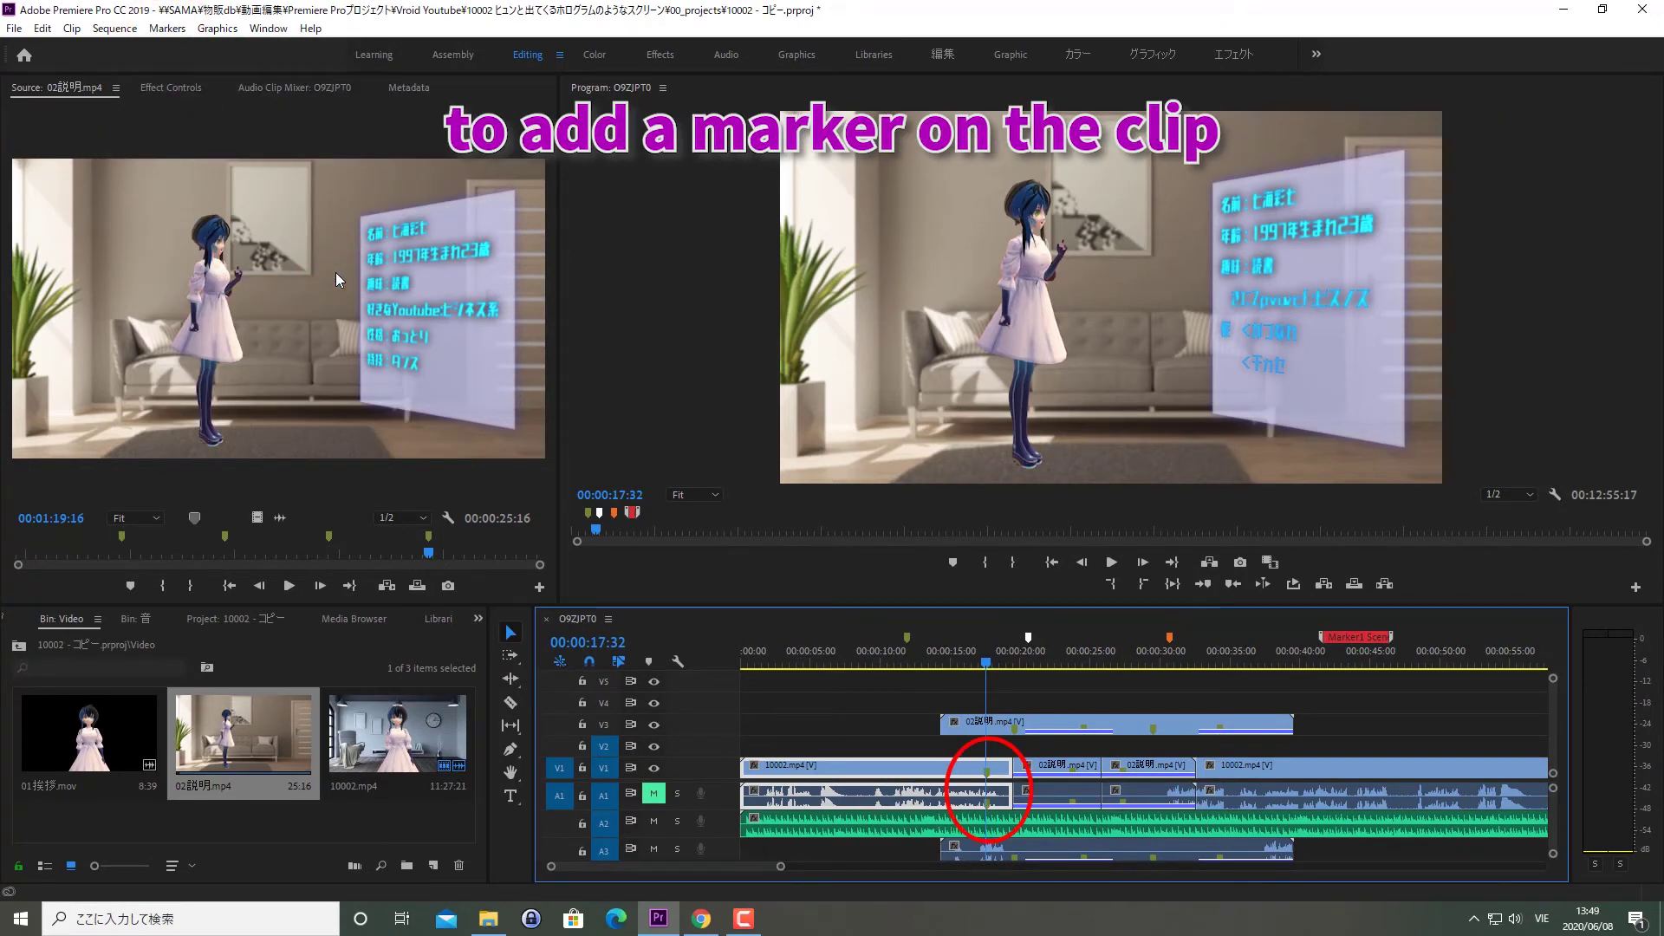
- With the last 10002.mp4 clip on V1 selected, add a sequence marker at the 00:00:17:32 playhead position
left_click(1281, 768)
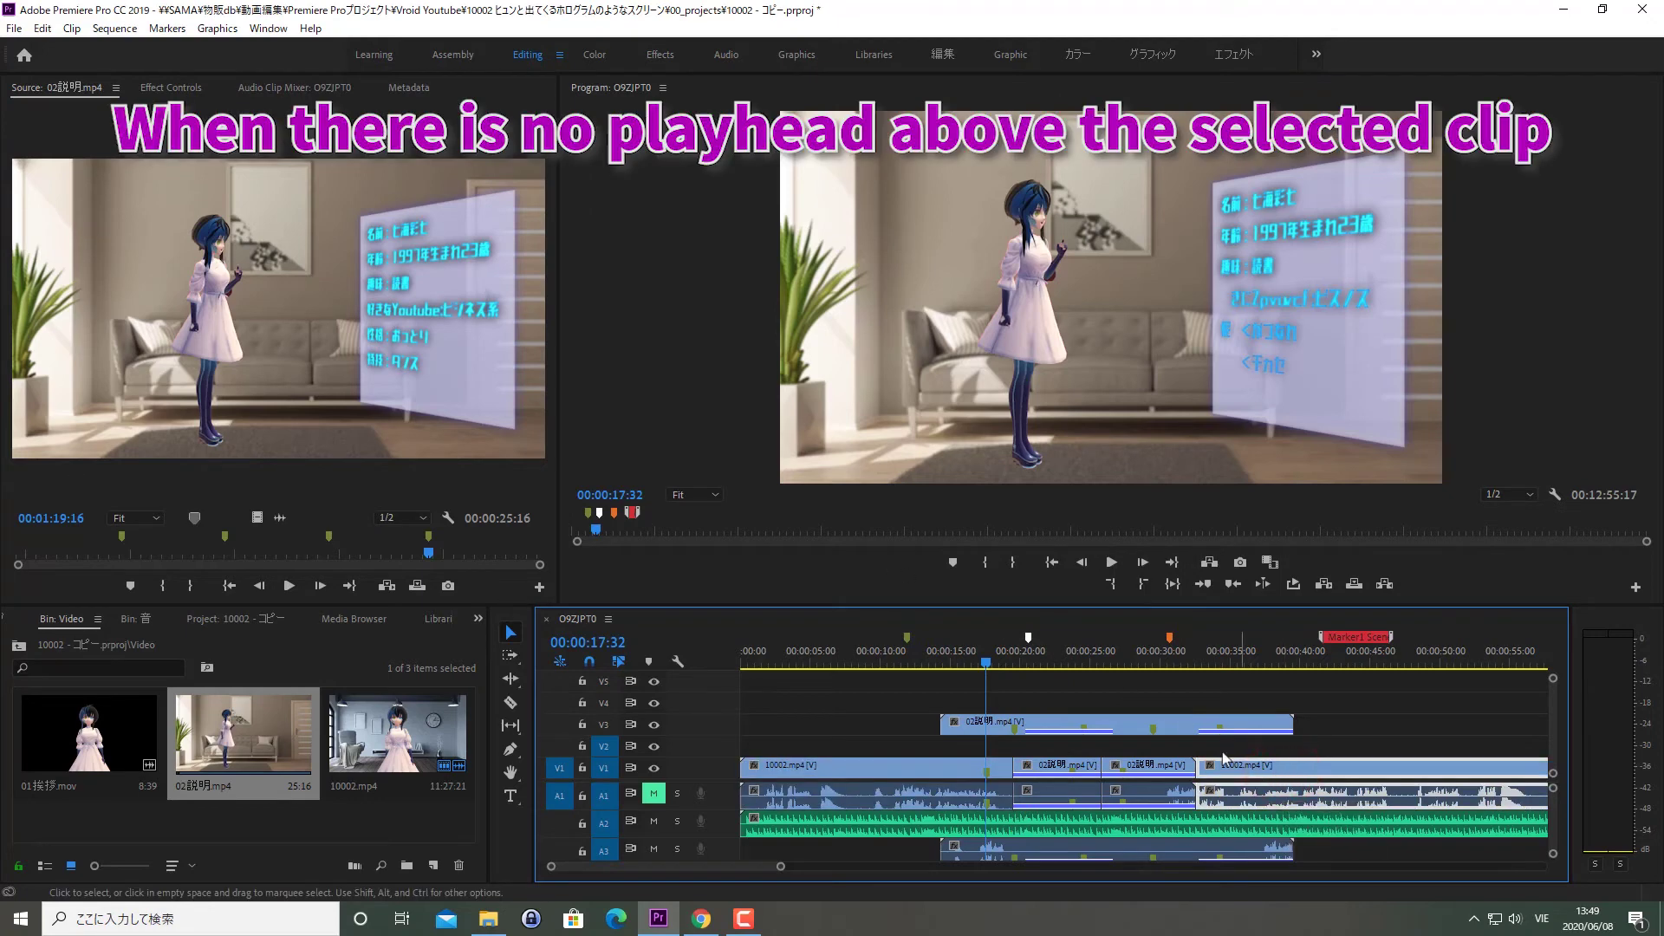
left_click(169, 30)
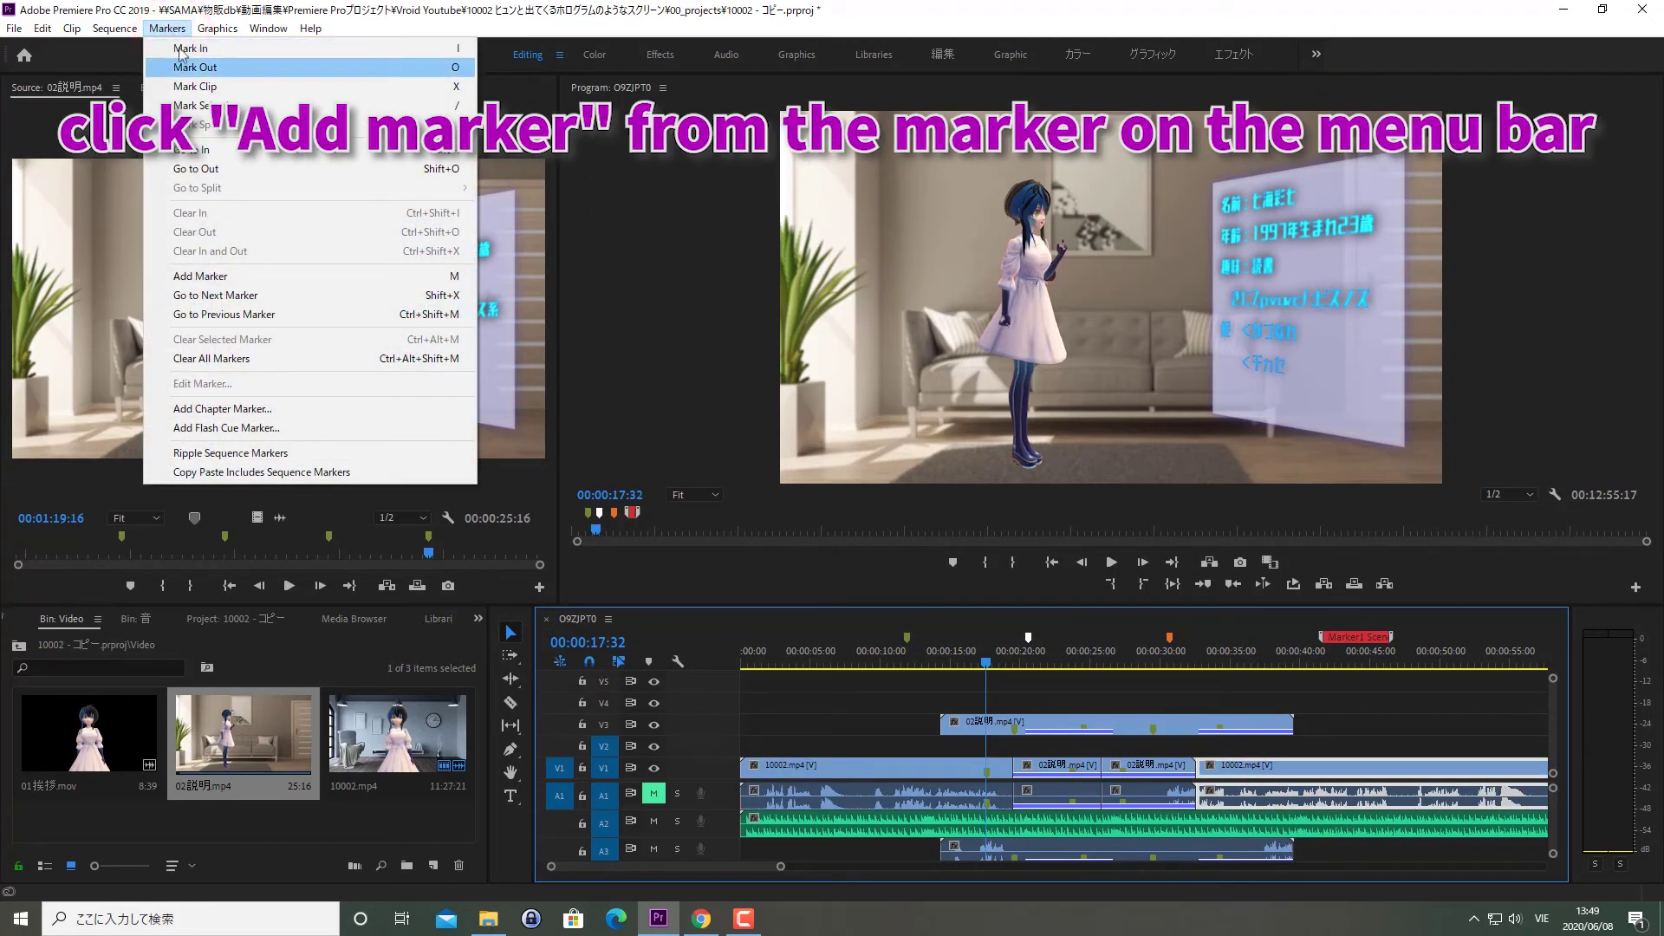
left_click(239, 276)
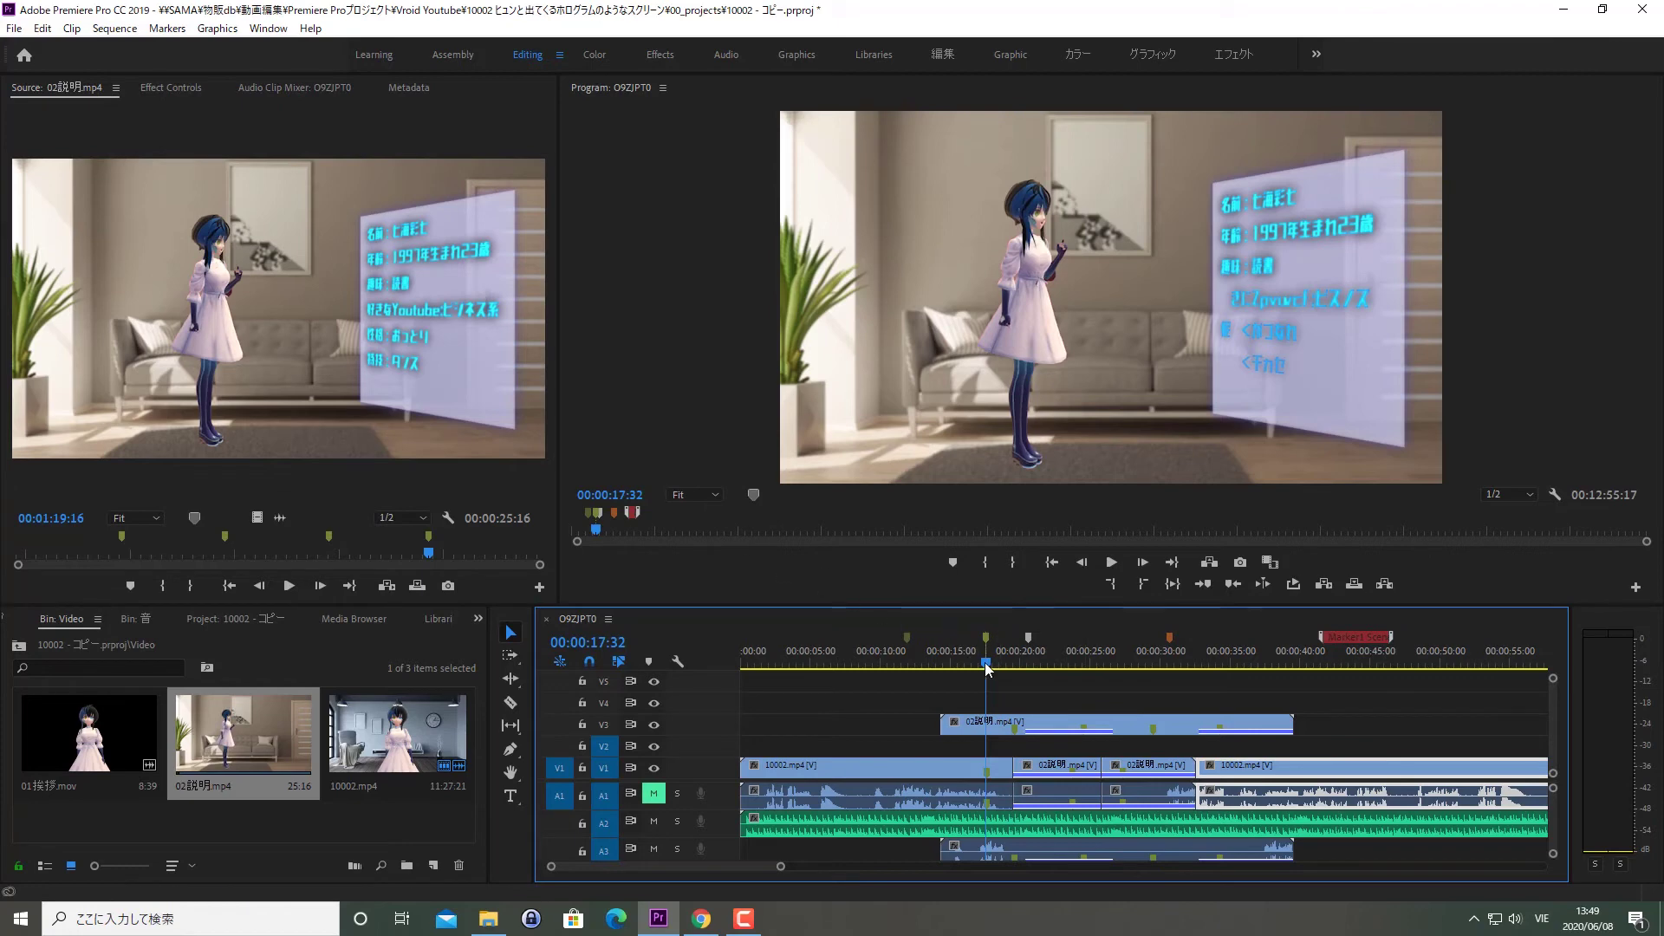
- Add a marker at 00:00:07:26 to the first 10002.mp4 clip on V1
left_click_drag(985, 662, 844, 671)
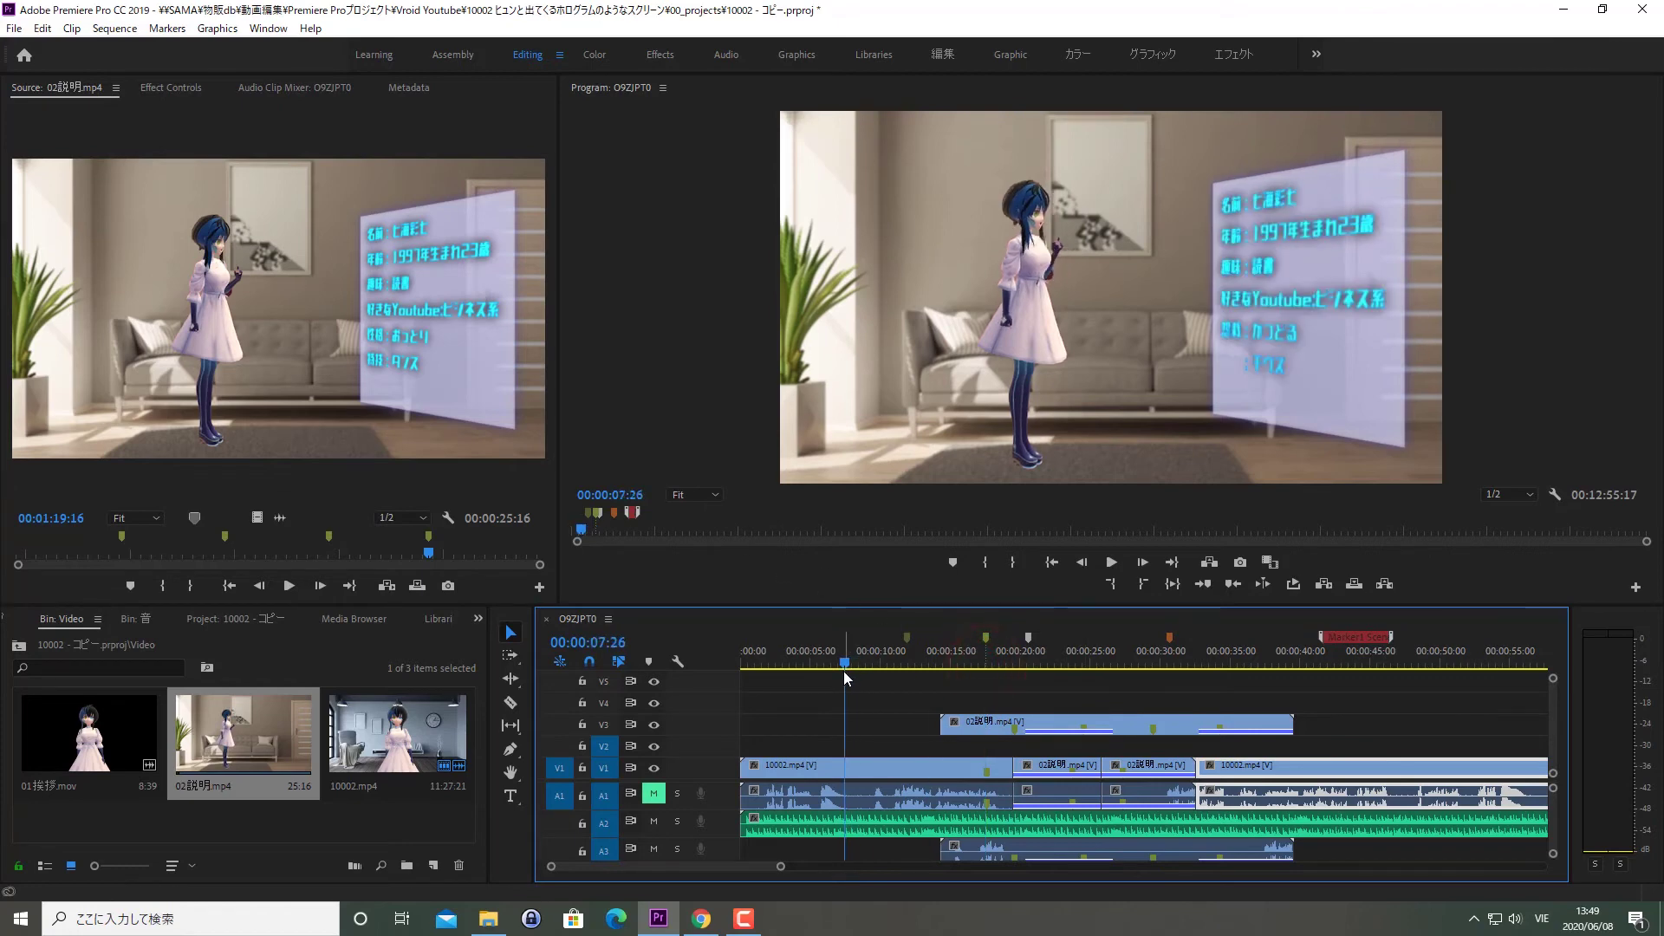
left_click(828, 784)
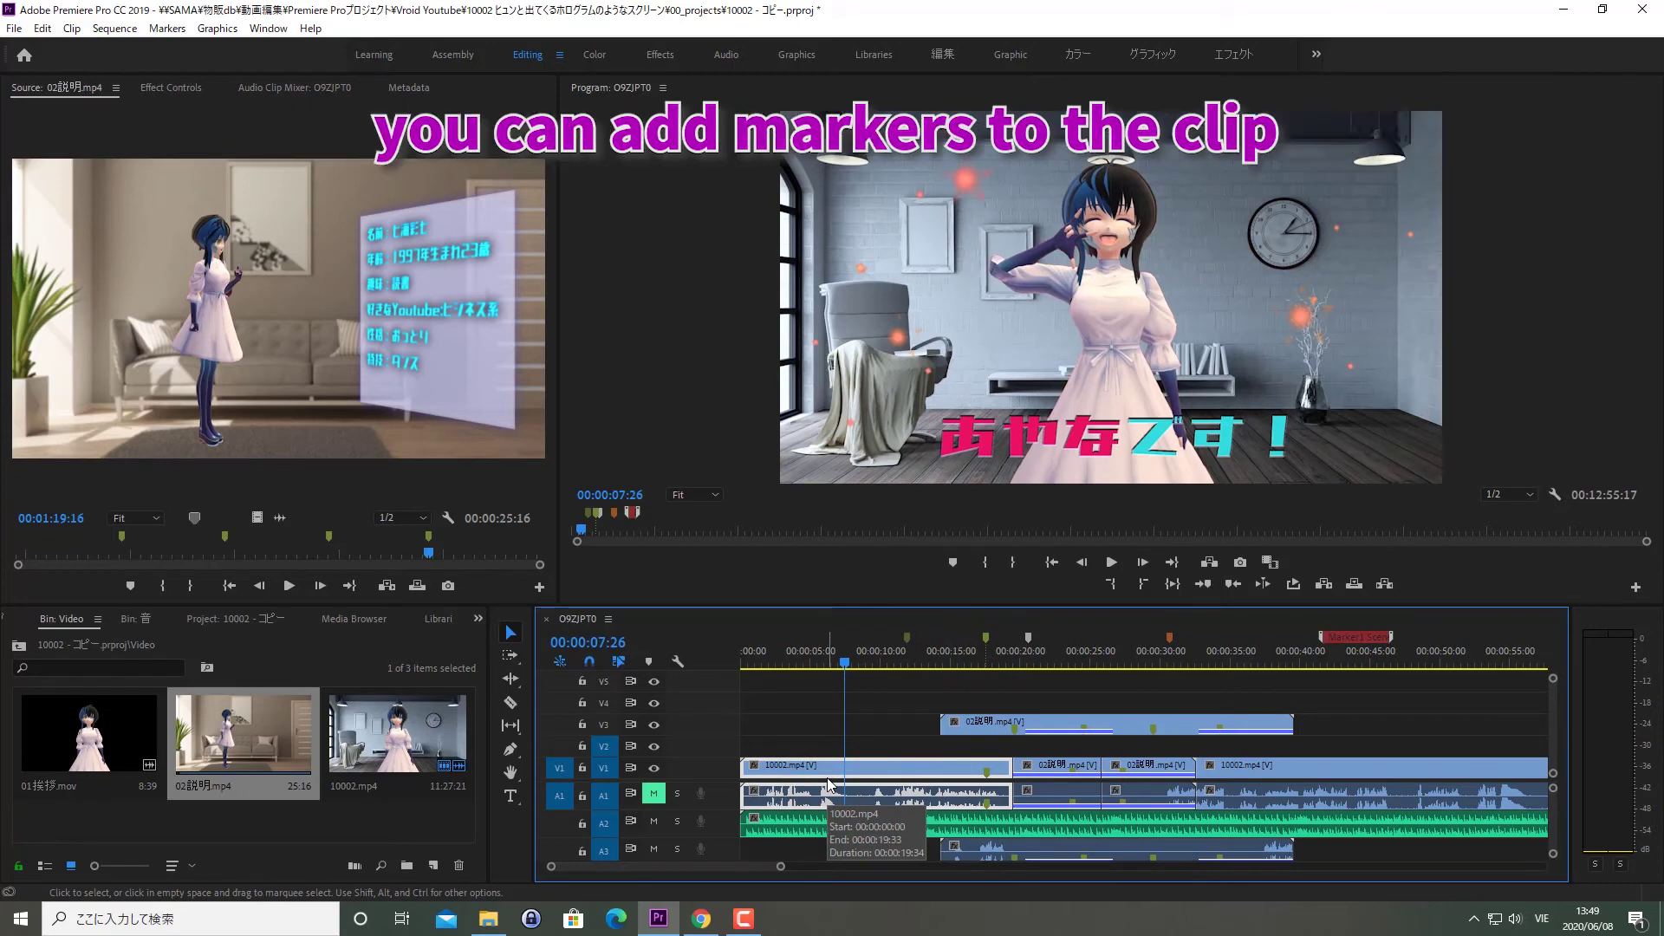
key("m")
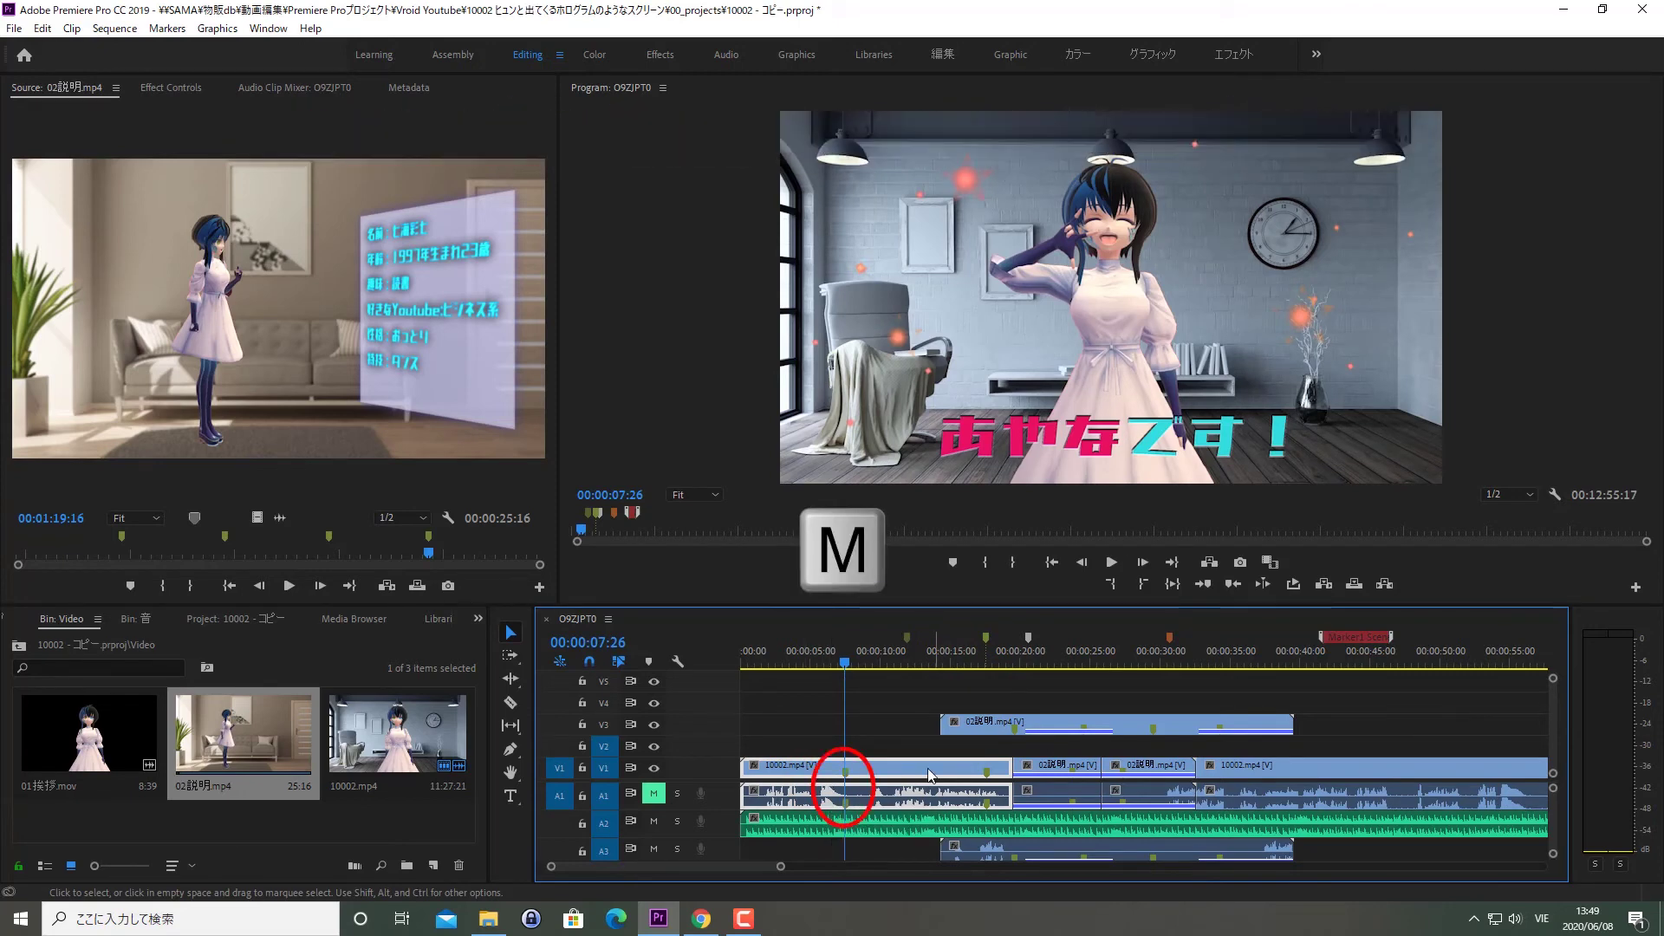
- Load the first 10002.mp4 clip on V1 from the timeline into the Source monitor
left_click_drag(929, 774, 929, 774)
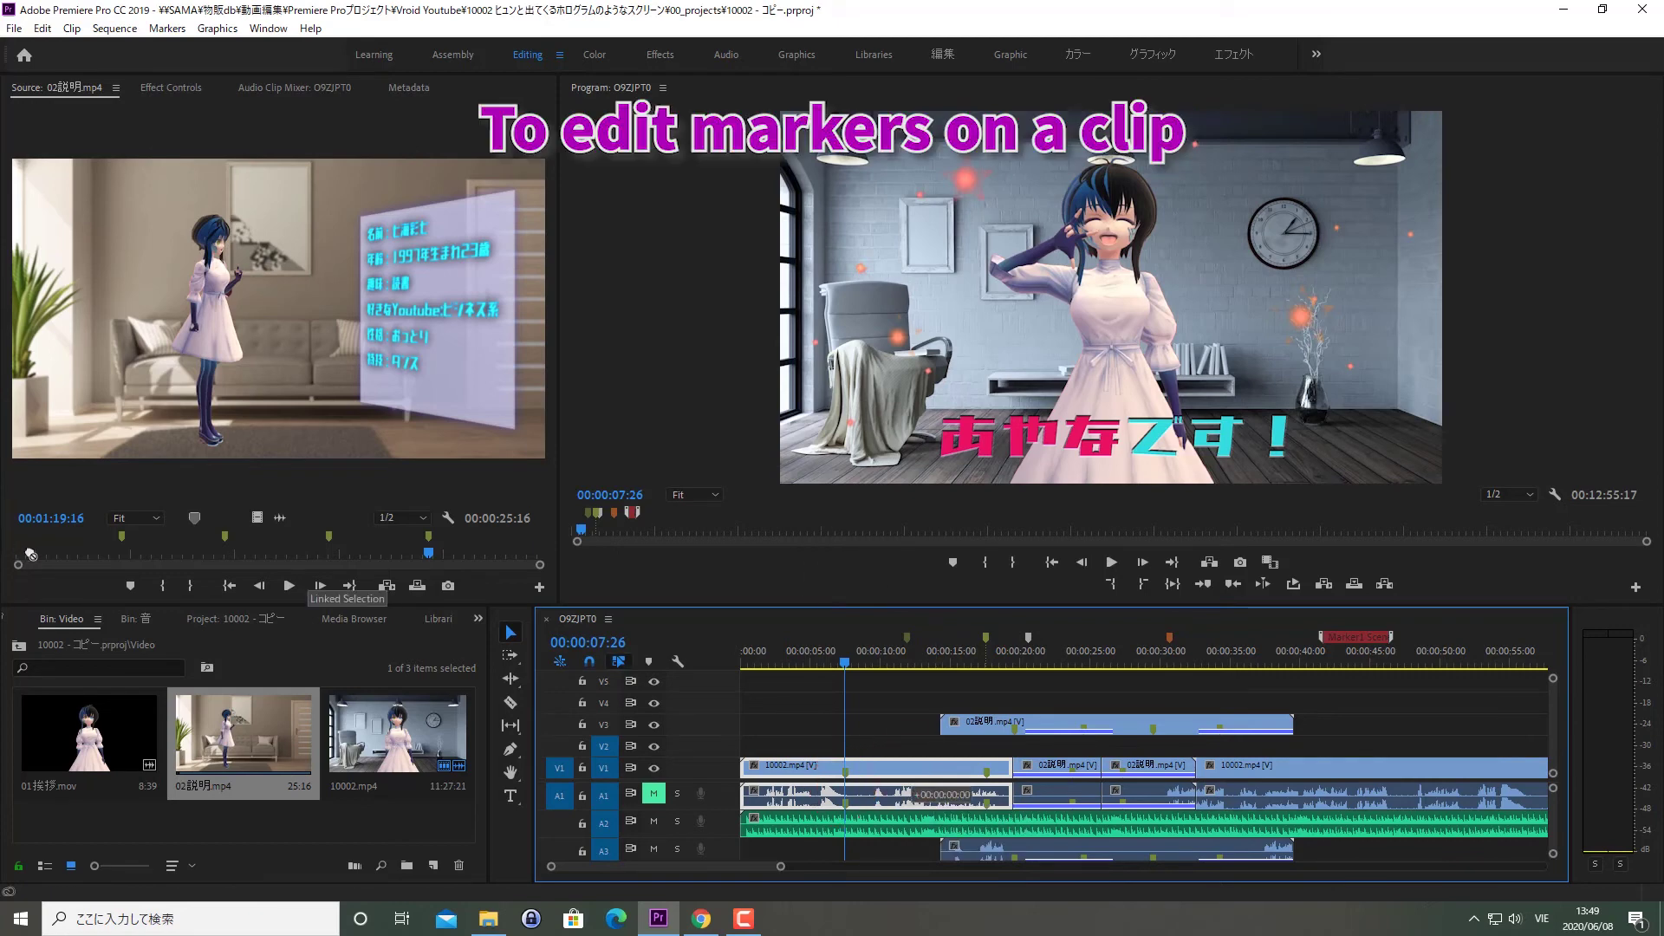
left_click_drag(30, 554, 32, 557)
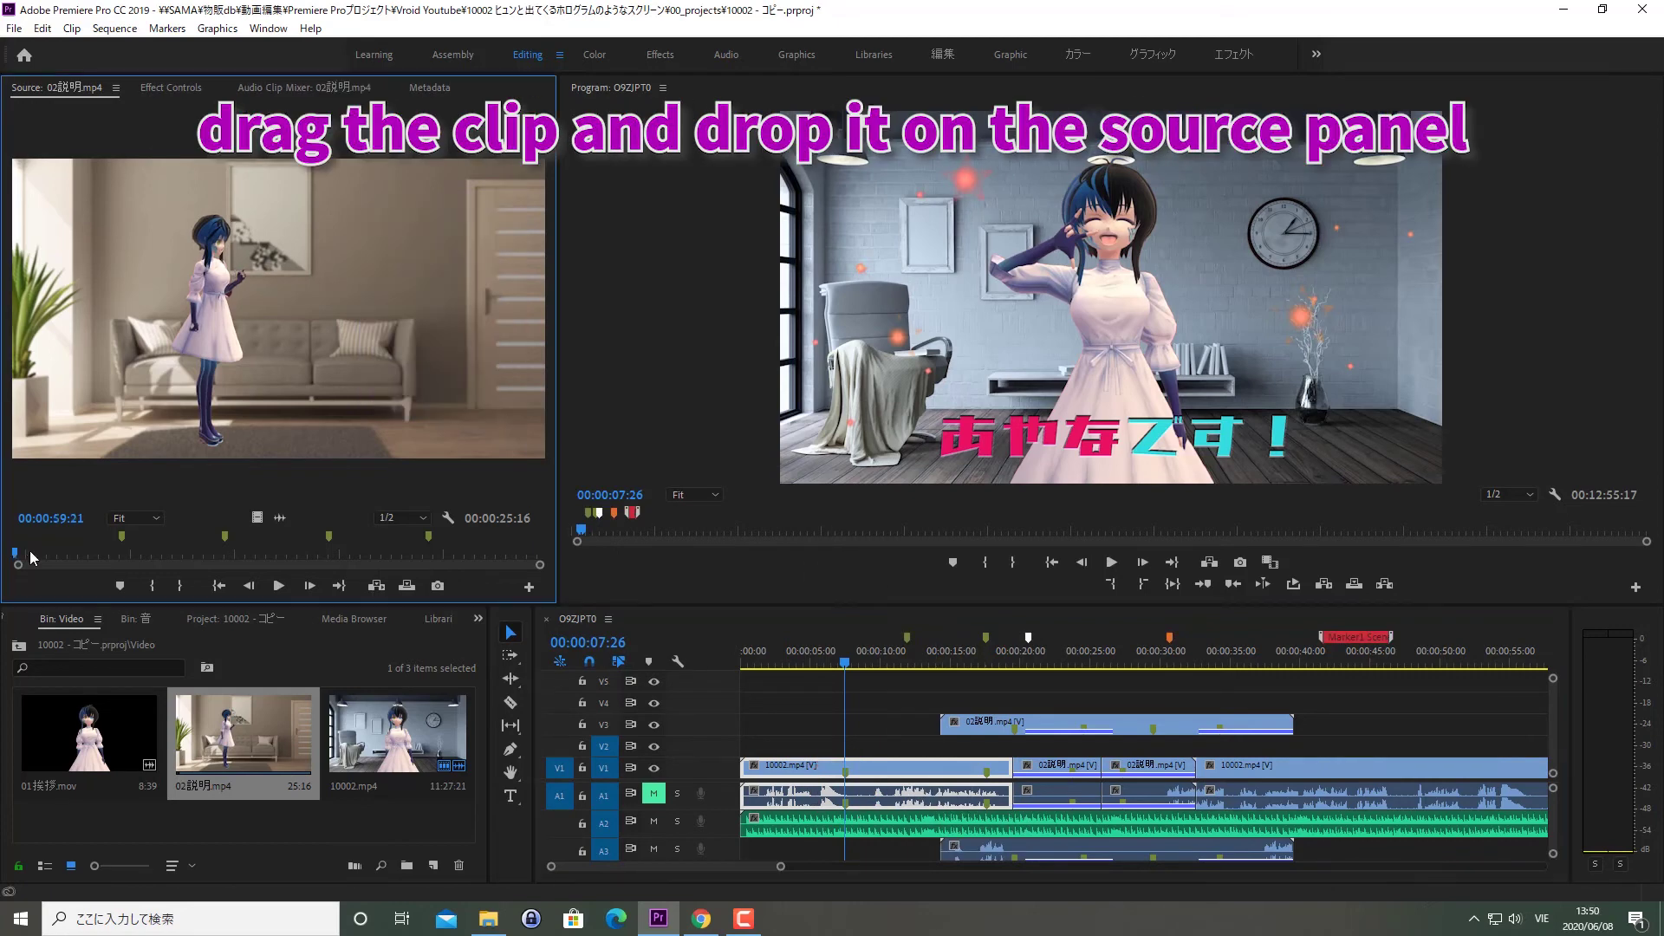
left_click_drag(912, 796, 106, 390)
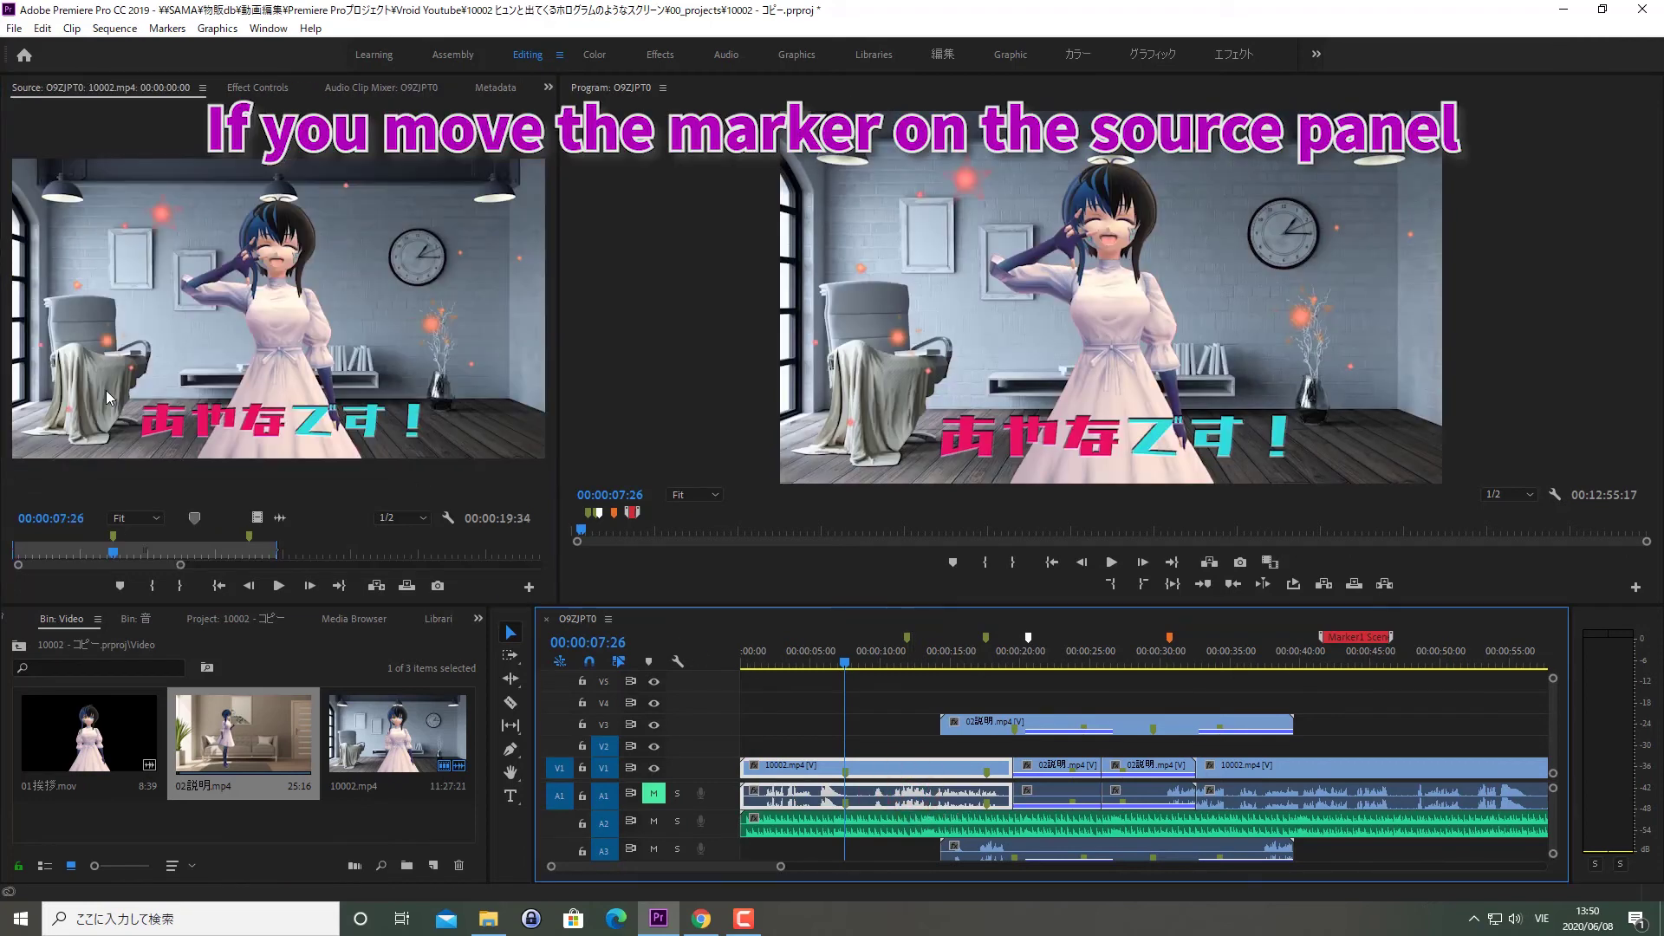
- Move the second clip marker of the loaded 10002.mp4 clip to about 00:00:12:56 in the Source monitor
left_click(196, 521)
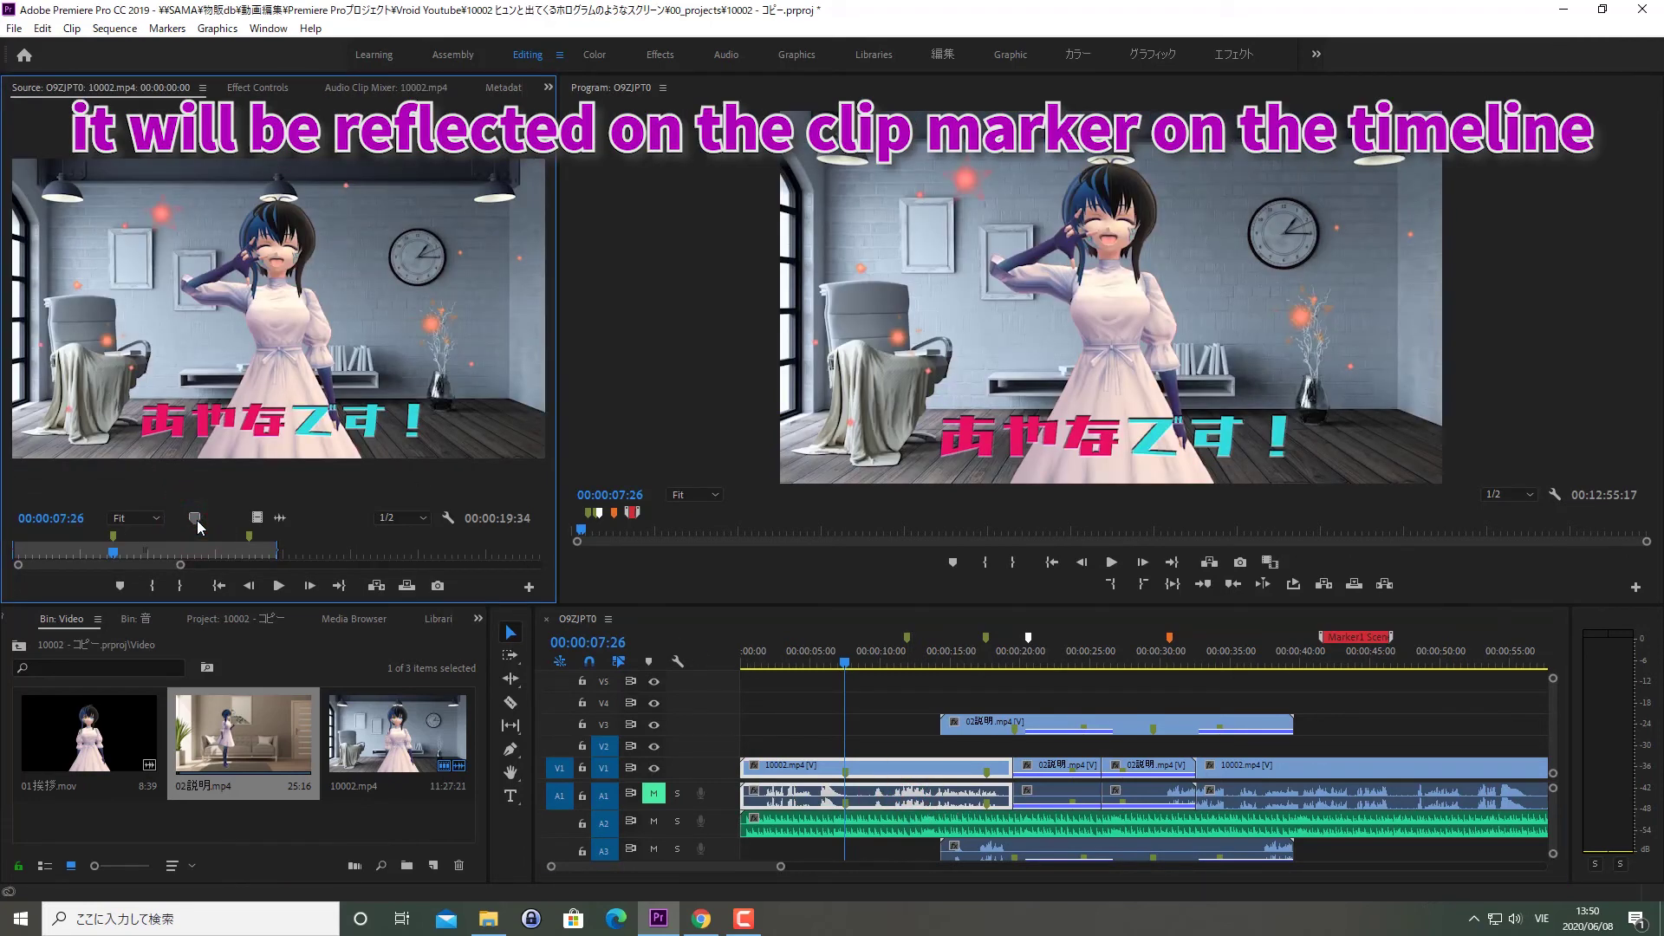
left_click_drag(250, 538, 189, 553)
left_click(189, 553)
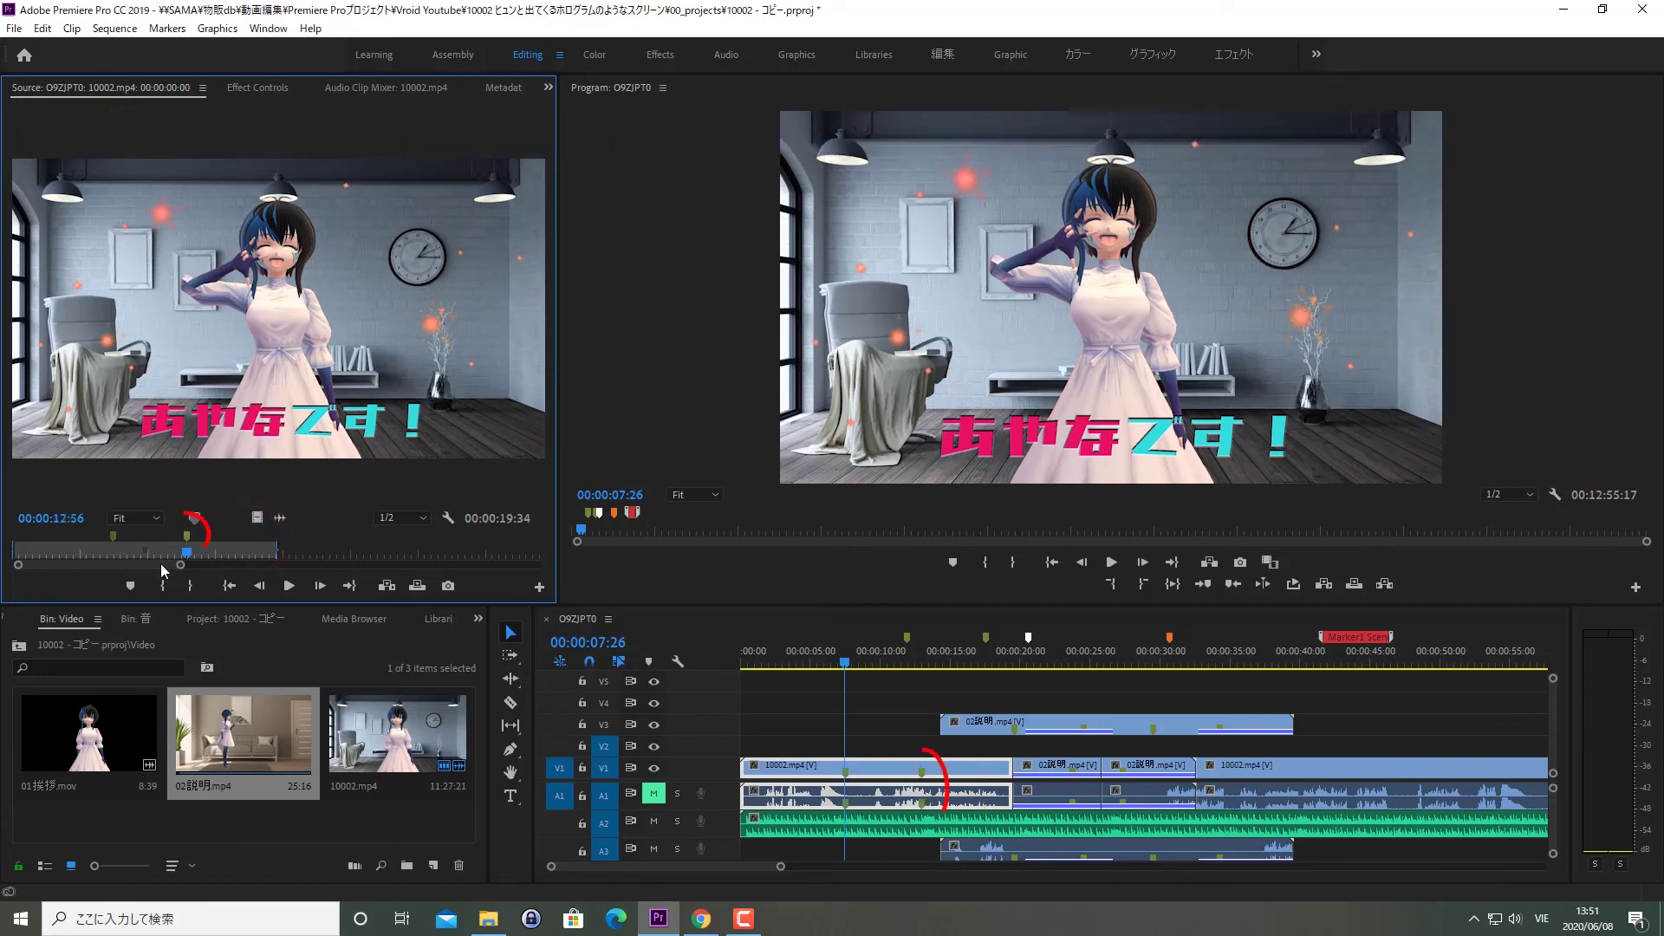
- Clear all markers from the 10002.mp4 clip loaded in the Source monitor
right_click(250, 524)
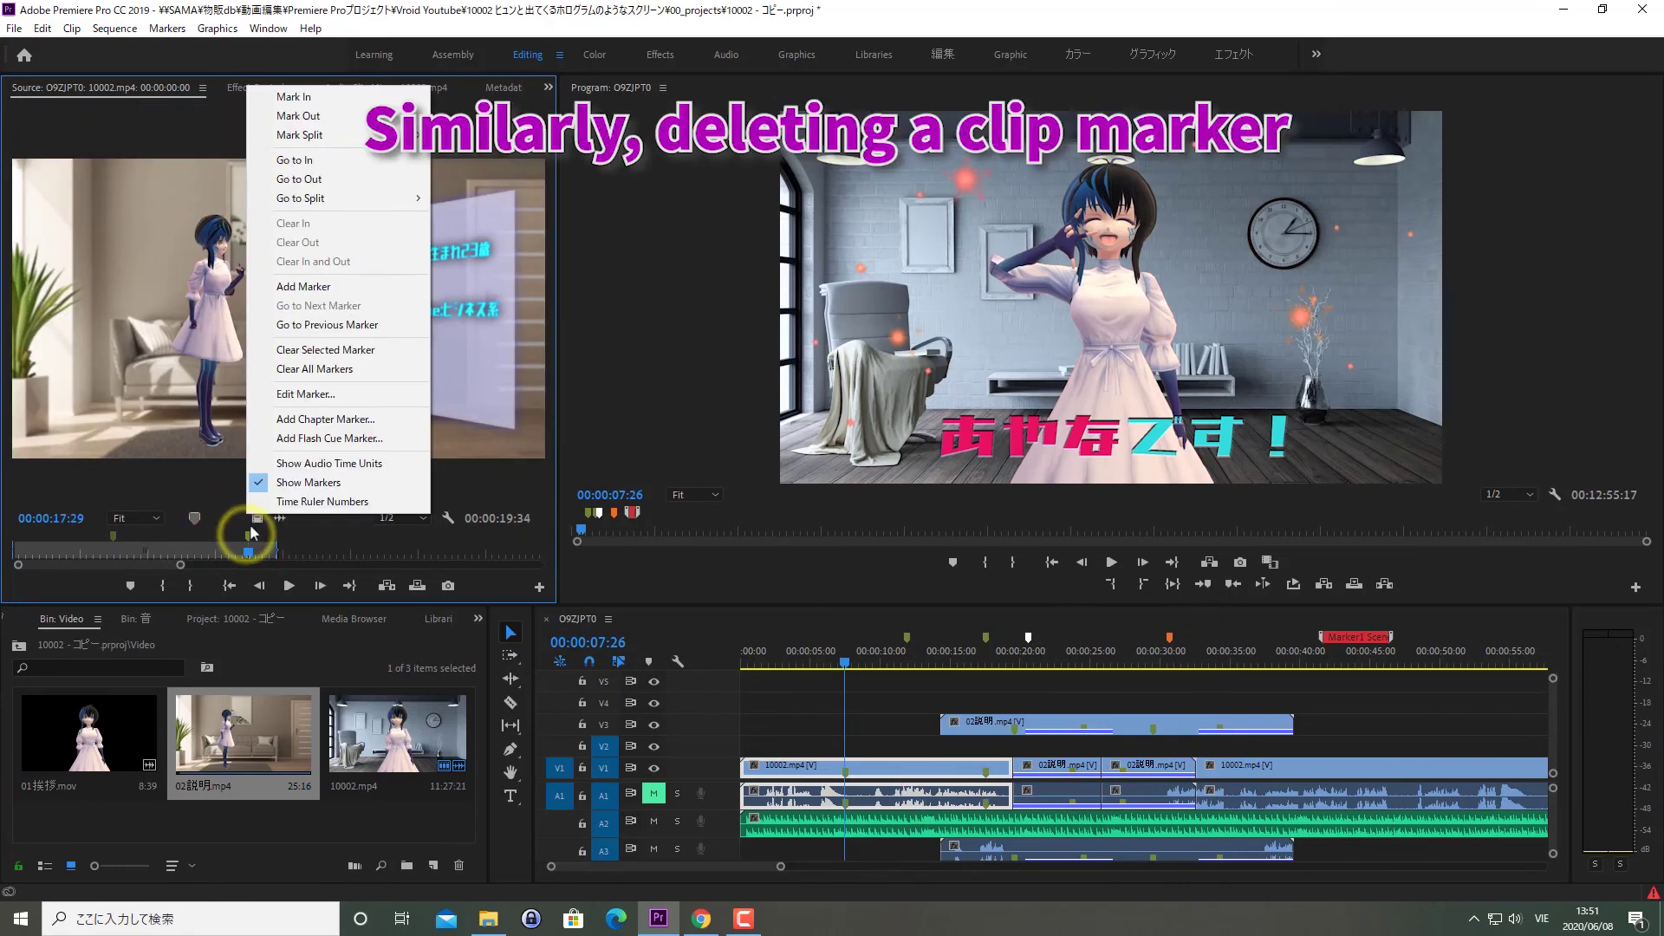
left_click(315, 373)
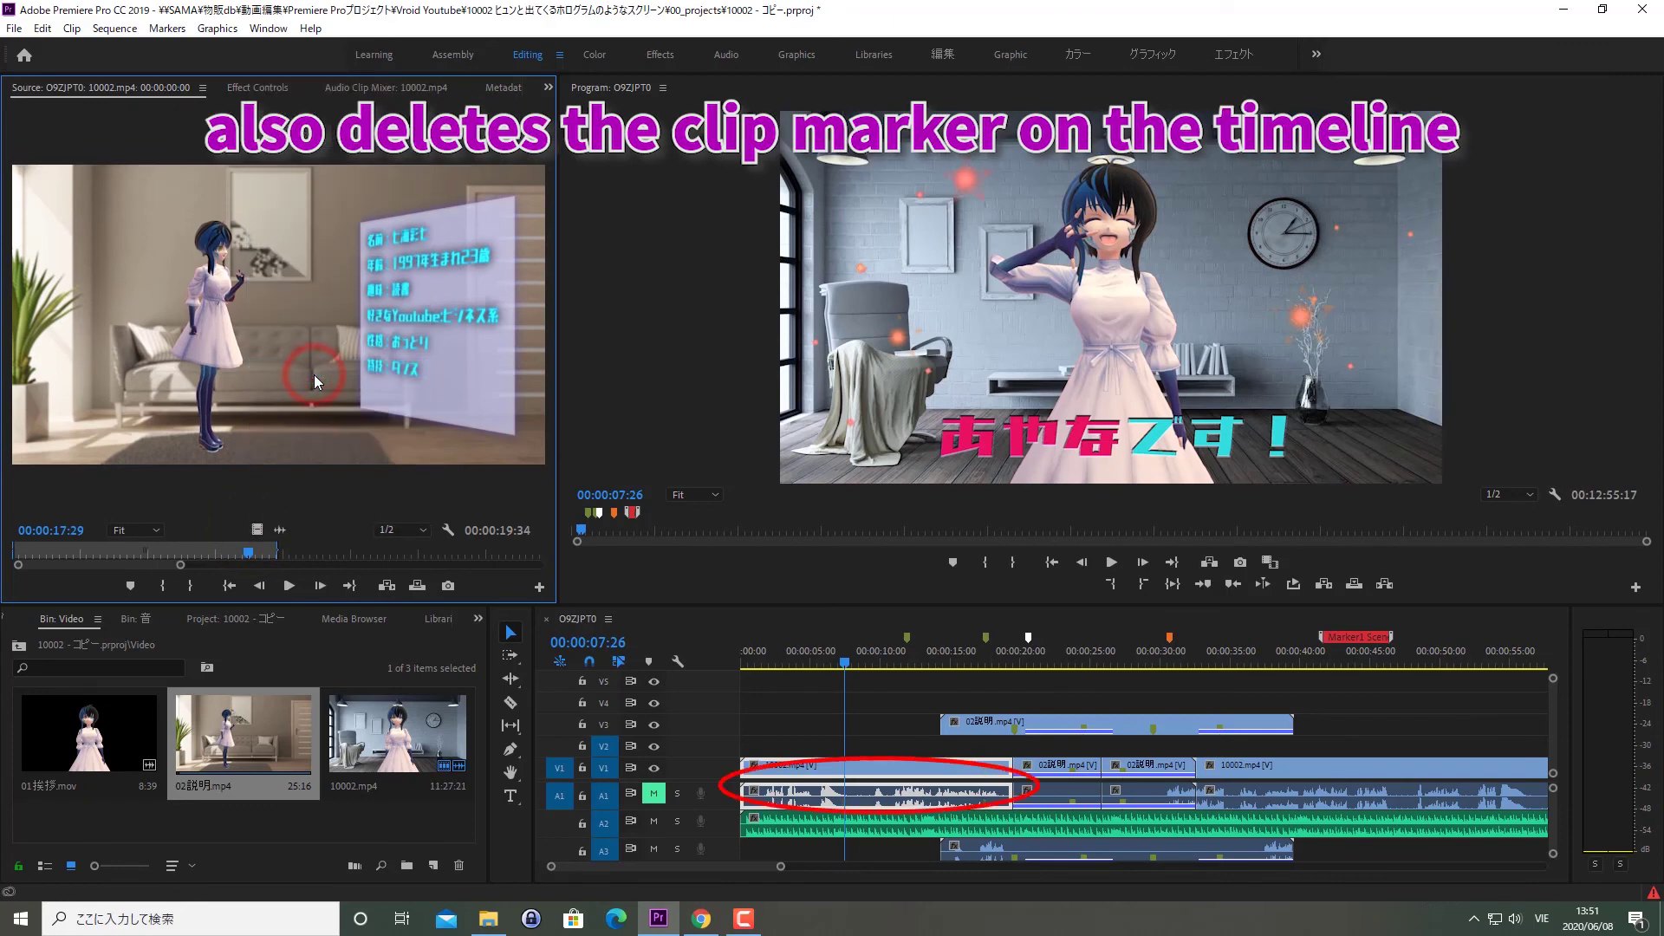